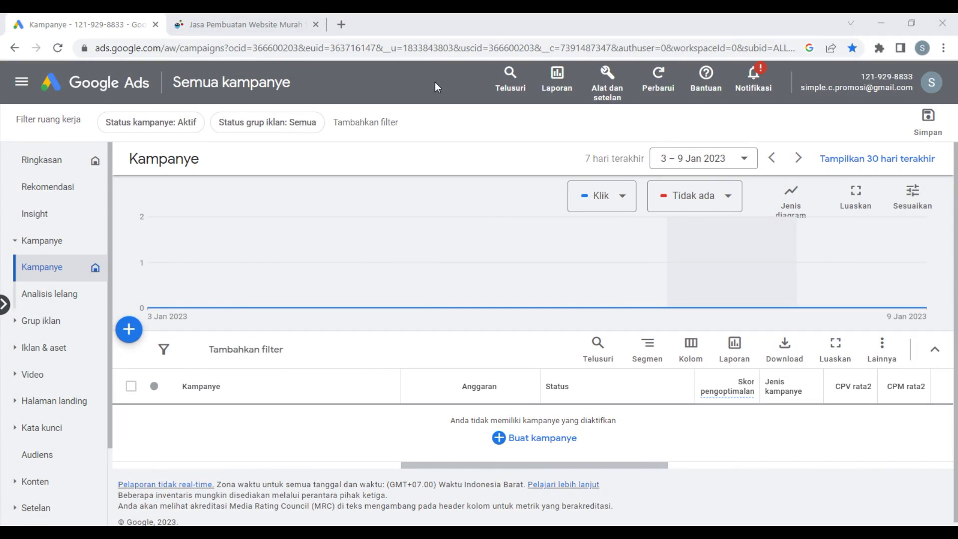
Step: Open the Paket Web Design Profesional page on c-4webdesign.com and look through its packages, prices and ordering procedure
{"action": "left_click", "coordinate": [203, 24]}
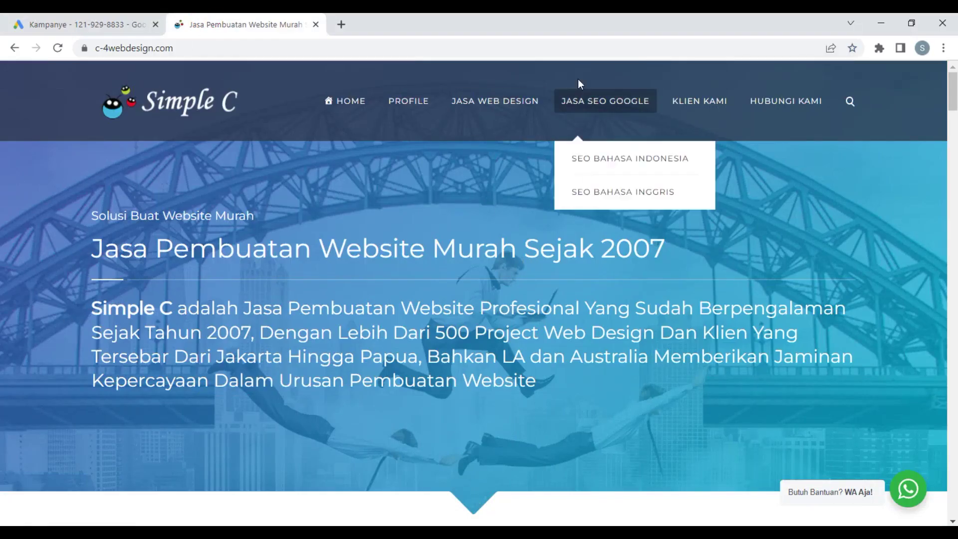
{"action": "mouse_move", "coordinate": [524, 106]}
{"action": "left_click", "coordinate": [502, 229]}
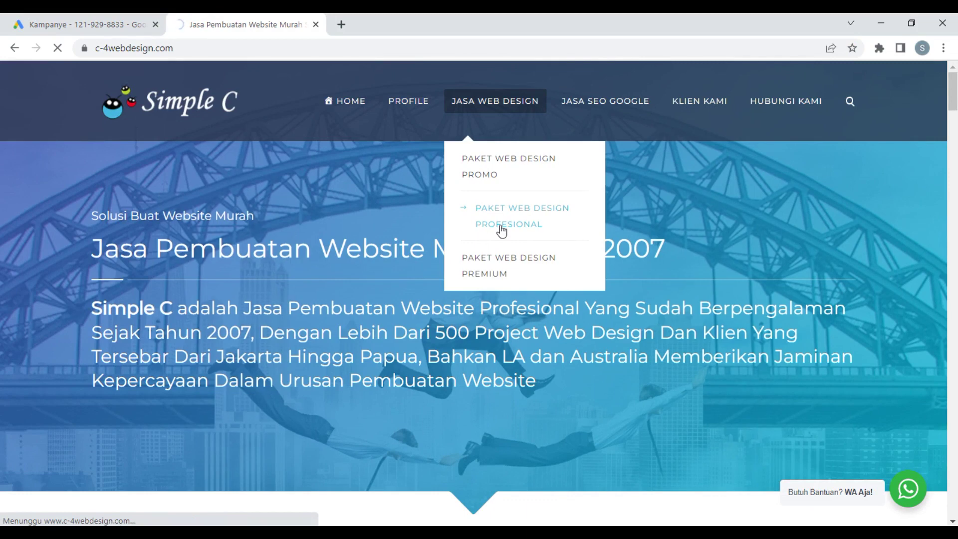
{"action": "scroll", "coordinate": [502, 266], "scroll_direction": "down", "scroll_amount": 6}
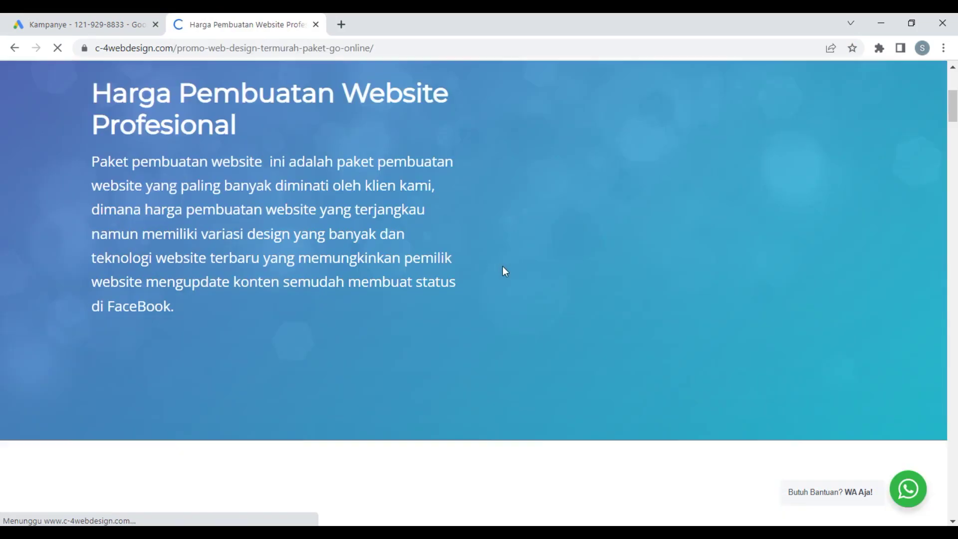
{"action": "scroll", "coordinate": [502, 266], "scroll_direction": "down", "scroll_amount": 20}
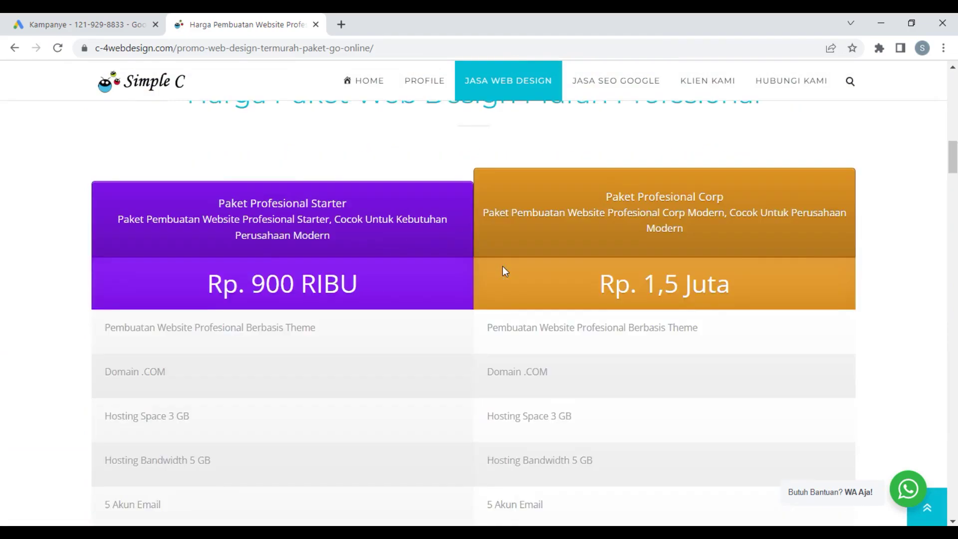
{"action": "scroll", "coordinate": [502, 265], "scroll_direction": "down", "scroll_amount": 10}
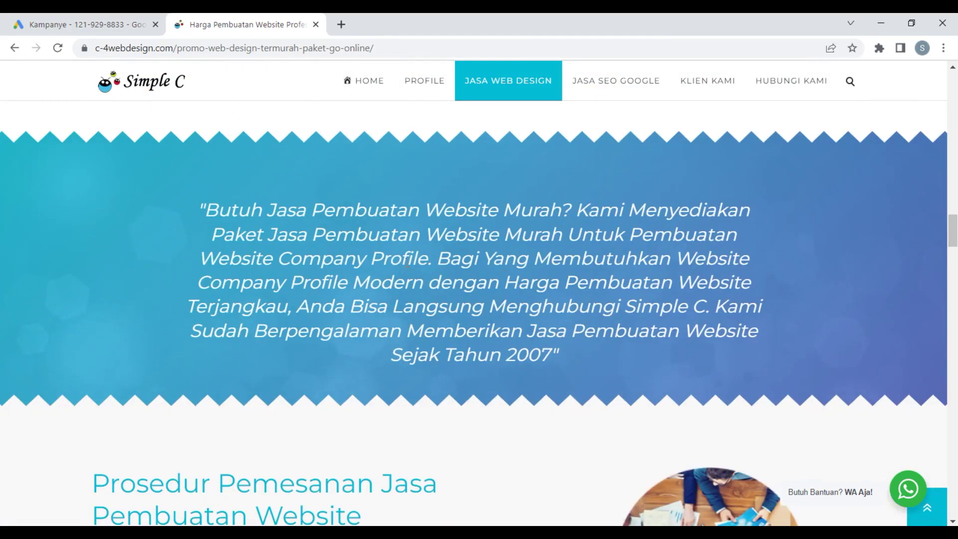
{"action": "scroll", "coordinate": [410, 280], "scroll_direction": "down", "scroll_amount": 15}
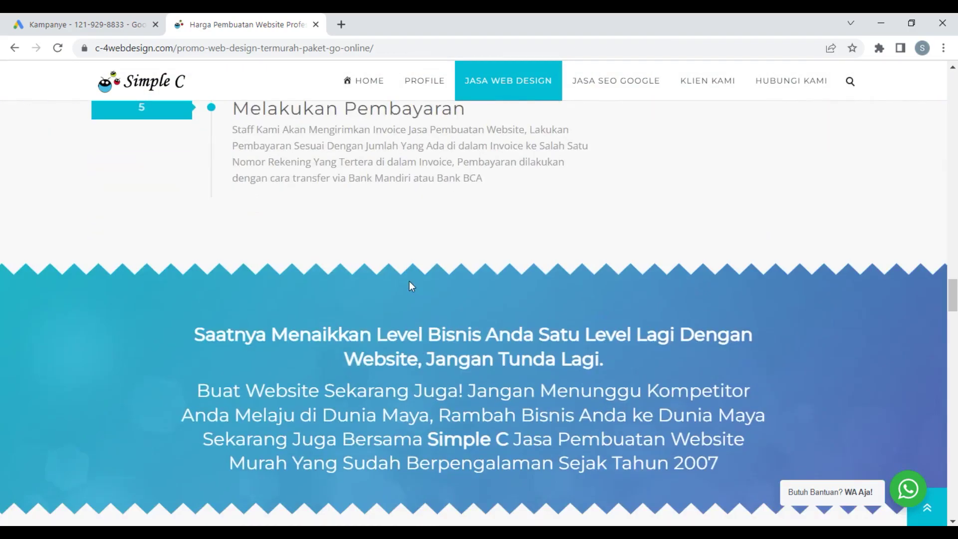
{"action": "scroll", "coordinate": [410, 281], "scroll_direction": "up", "scroll_amount": 5}
{"action": "scroll", "coordinate": [410, 282], "scroll_direction": "up", "scroll_amount": 20}
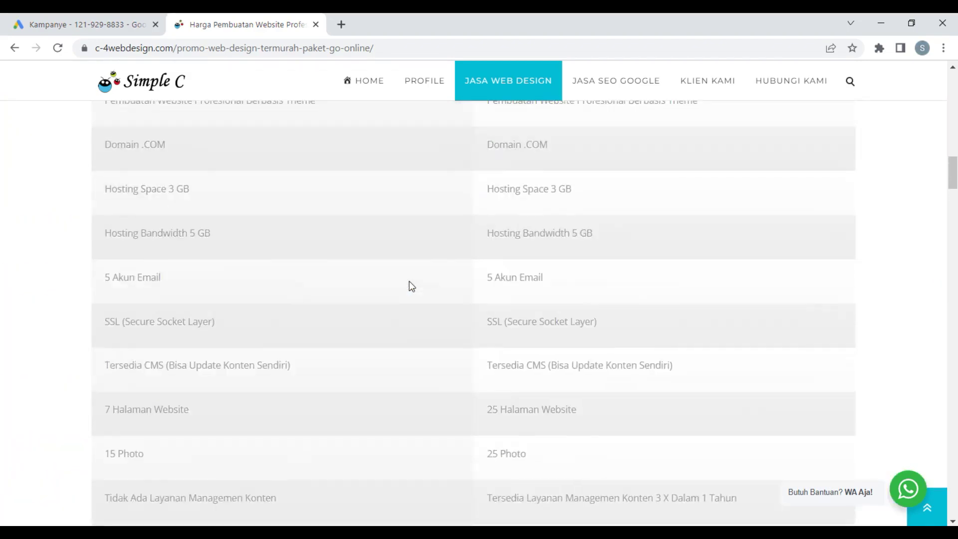
{"action": "scroll", "coordinate": [409, 282], "scroll_direction": "up", "scroll_amount": 10}
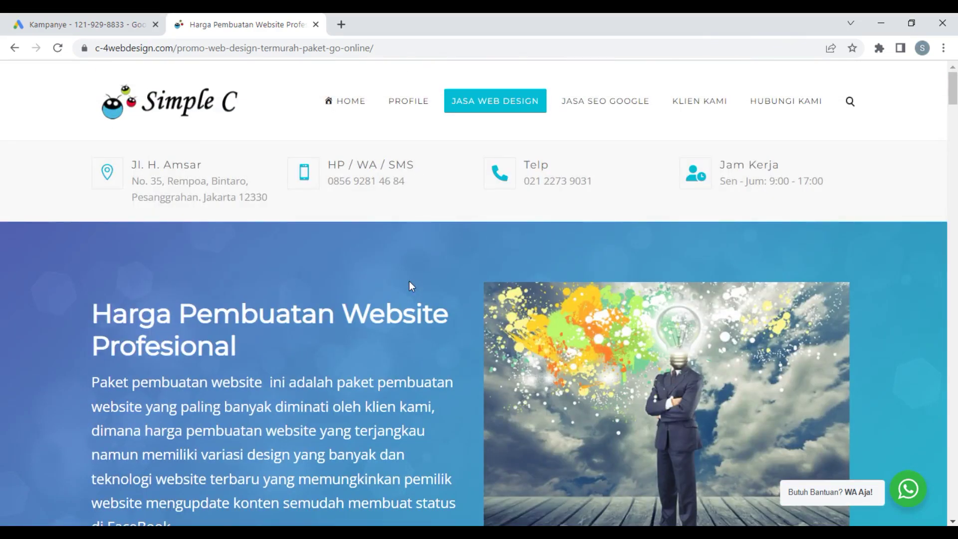
{"action": "scroll", "coordinate": [410, 281], "scroll_direction": "down", "scroll_amount": 5}
{"action": "scroll", "coordinate": [410, 280], "scroll_direction": "up", "scroll_amount": 5}
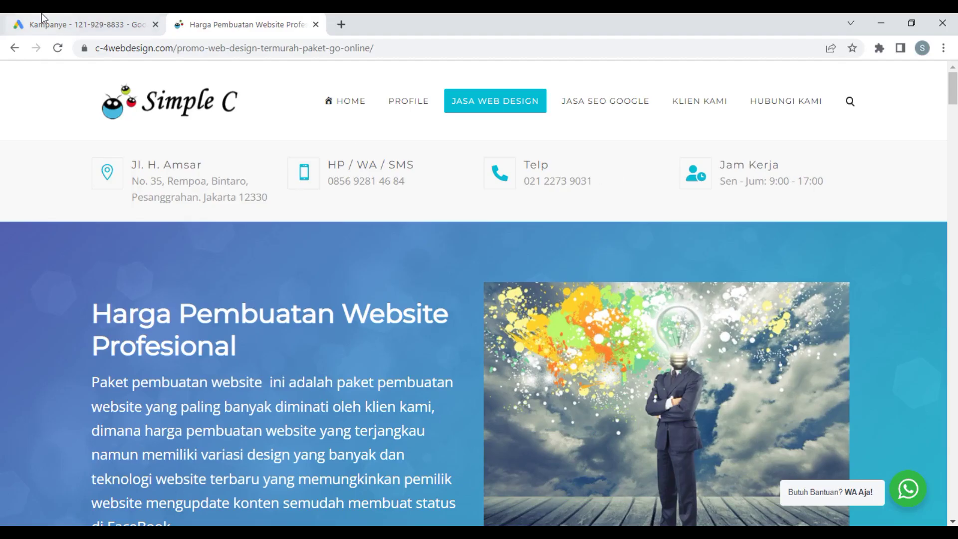
Step: Return to Google Ads and start a new campaign with the Traffic situs objective, keeping the default Kunjungan halaman conversion goal
{"action": "left_click", "coordinate": [42, 16]}
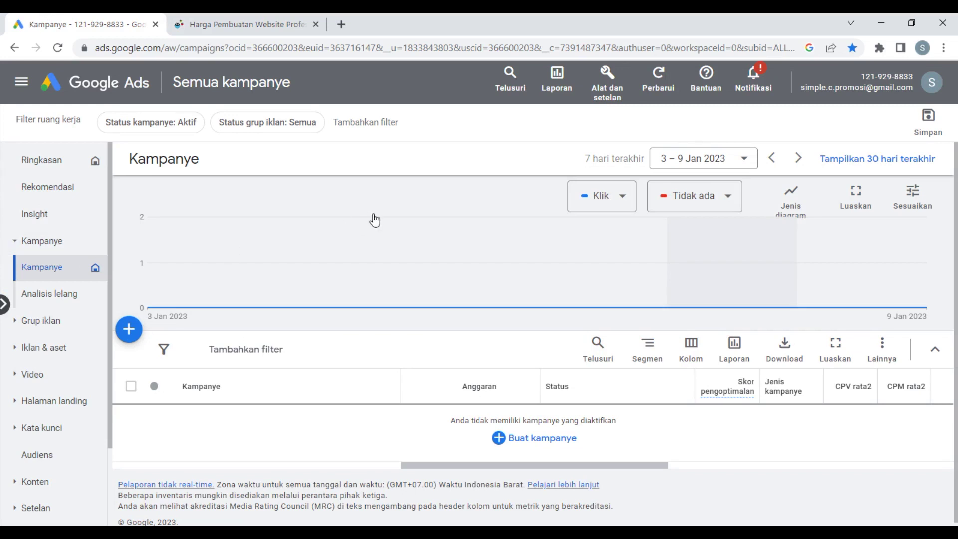
{"action": "left_click", "coordinate": [129, 341]}
{"action": "left_click", "coordinate": [167, 349]}
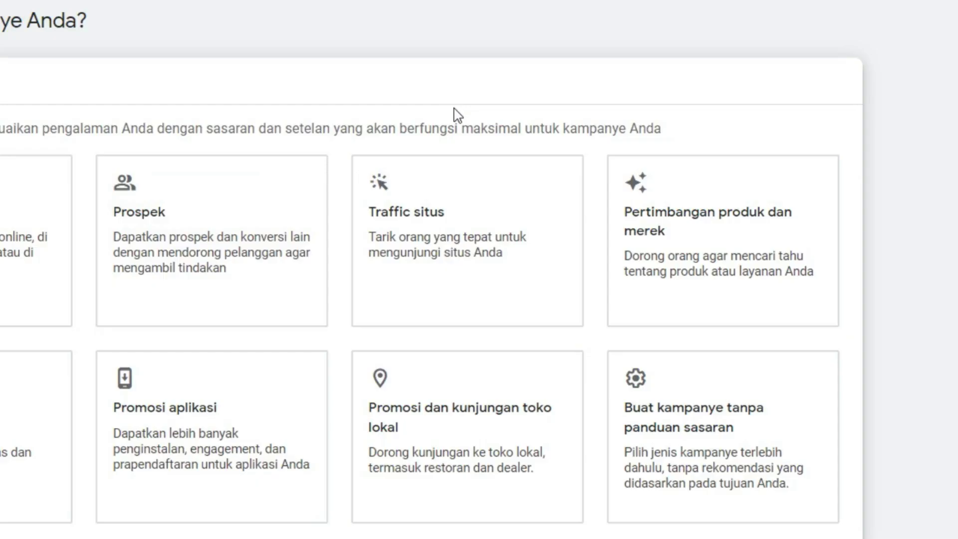
{"action": "left_click", "coordinate": [424, 239]}
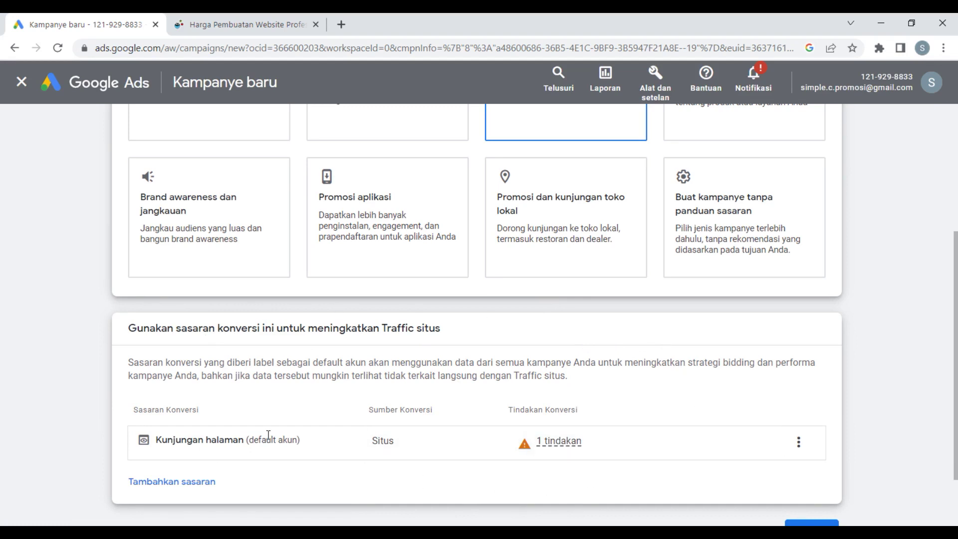
{"action": "scroll", "coordinate": [572, 292], "scroll_direction": "up", "scroll_amount": 2}
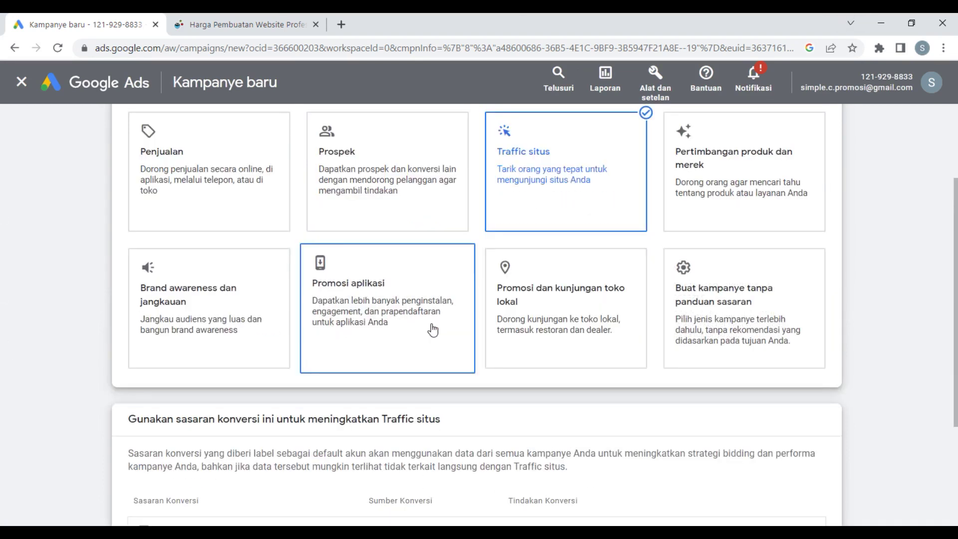
{"action": "scroll", "coordinate": [634, 414], "scroll_direction": "down", "scroll_amount": 4}
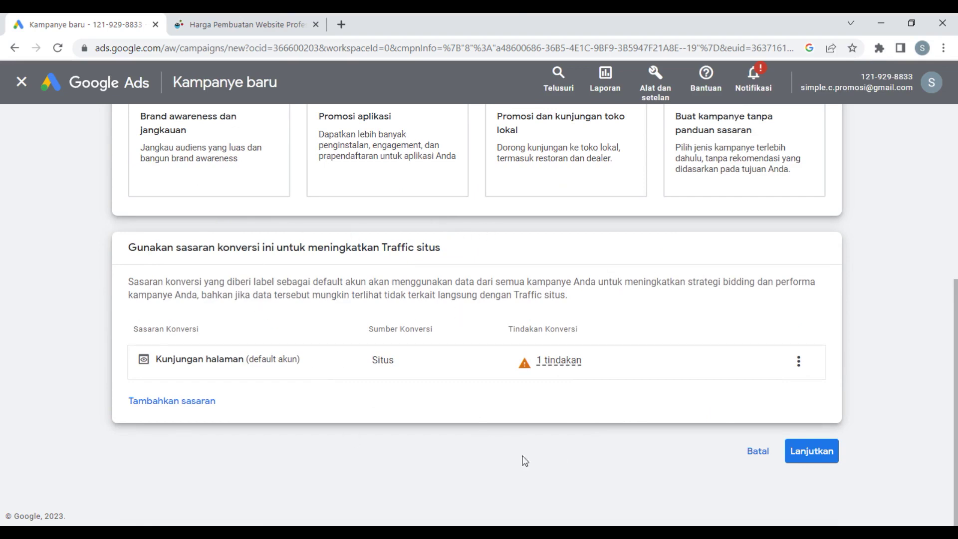
{"action": "left_click", "coordinate": [804, 451]}
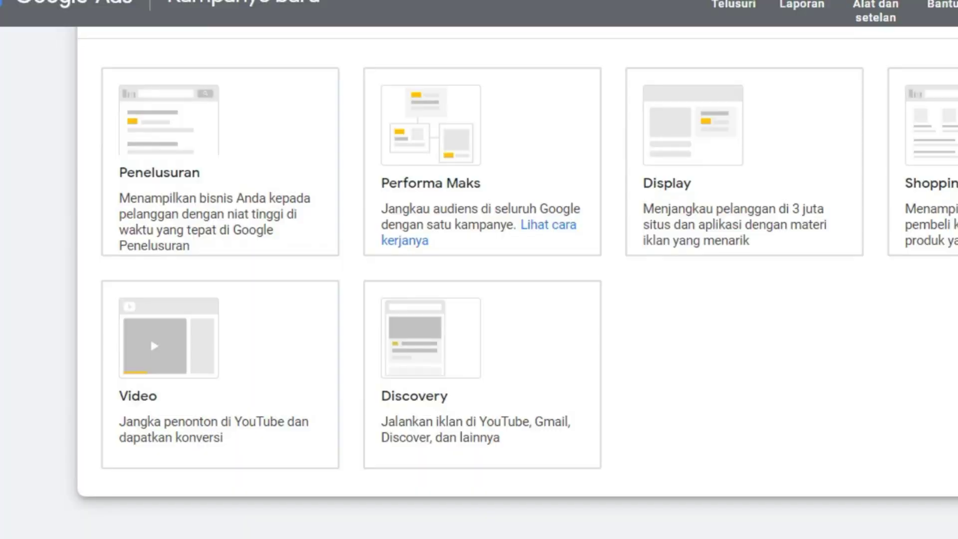
Step: Choose Penelusuran as the campaign type and name the campaign "Maksimal Klik 2023"
{"action": "left_click", "coordinate": [234, 180]}
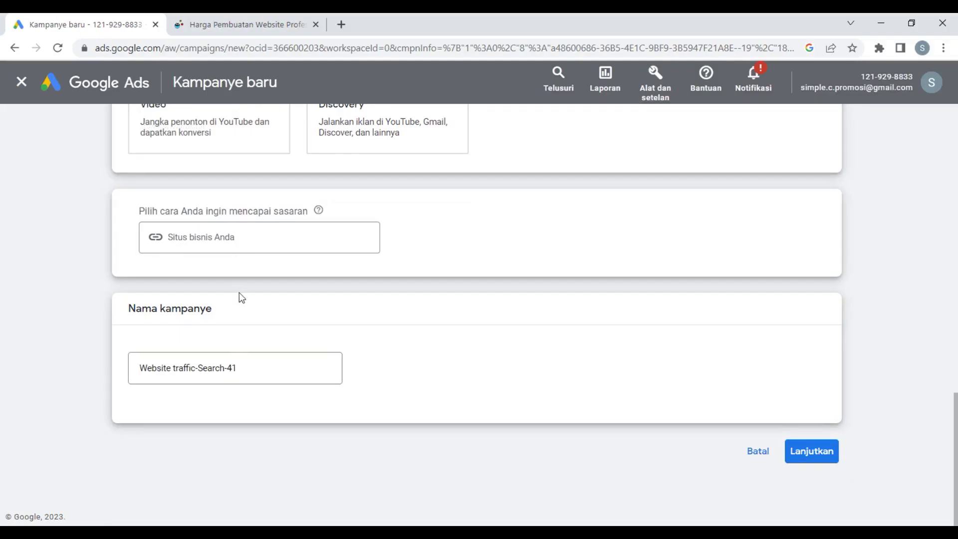
{"action": "left_click_drag", "start_coordinate": [248, 368], "coordinate": [132, 369]}
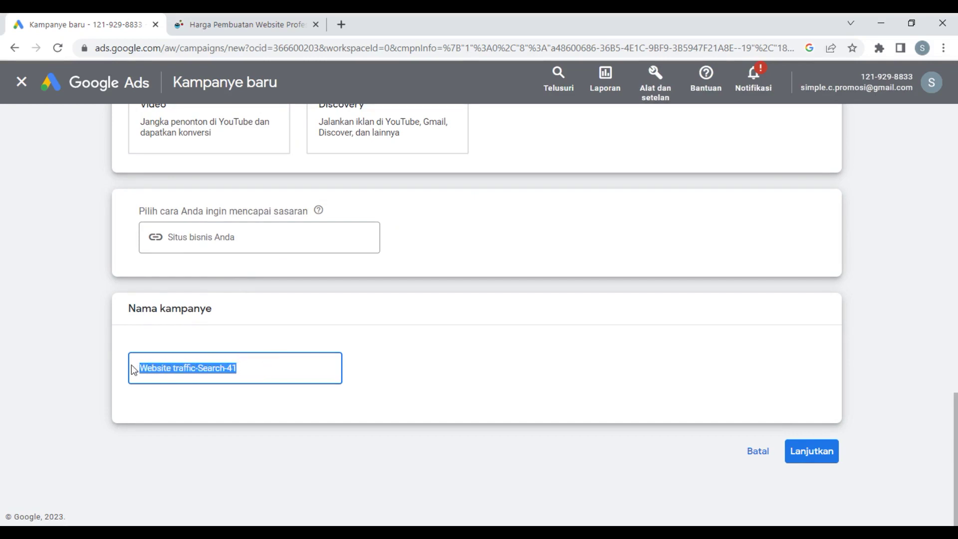
{"action": "type", "text": "Maksimal Klik 2023"}
{"action": "left_click", "coordinate": [818, 456]}
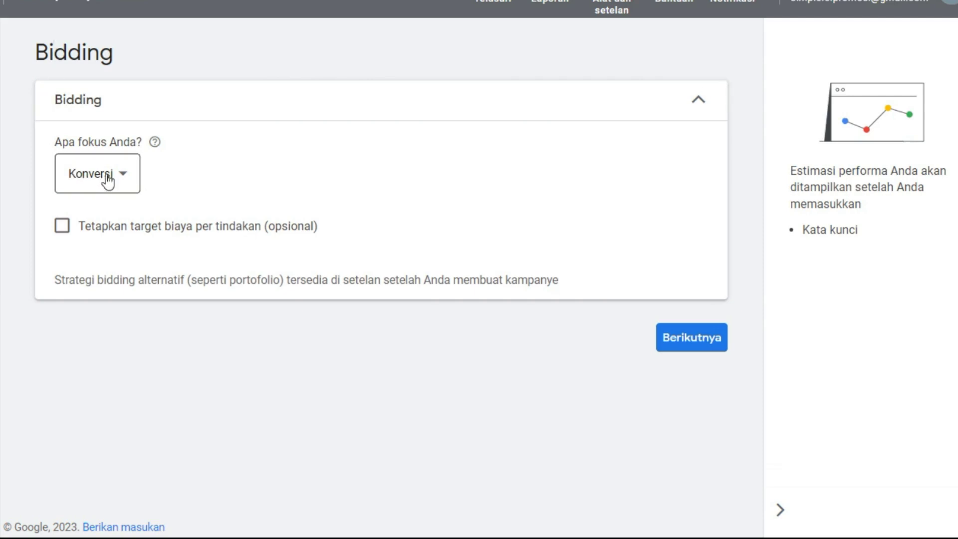
Step: Set the bidding focus to Klik without a maximum cost-per-click limit and continue to the campaign settings
{"action": "left_click", "coordinate": [245, 232]}
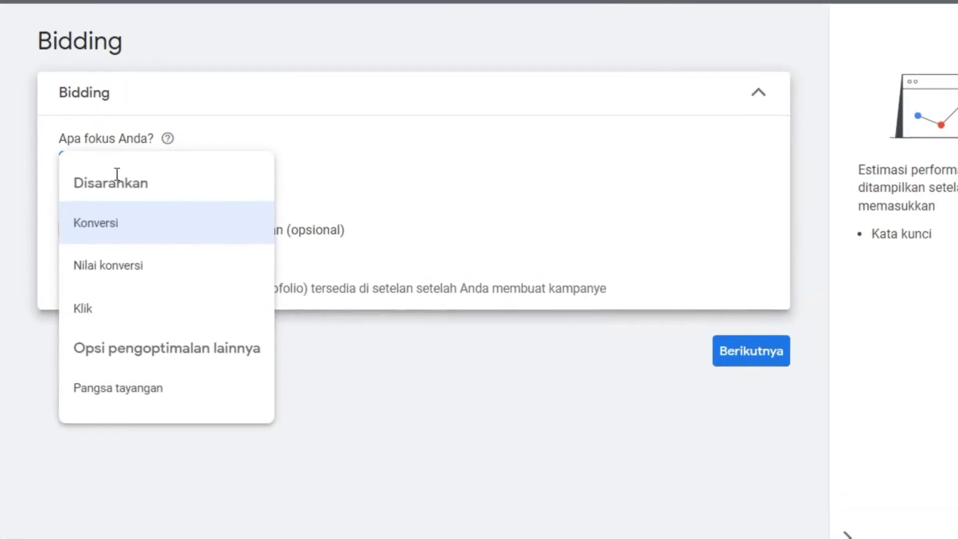
{"action": "left_click", "coordinate": [95, 309]}
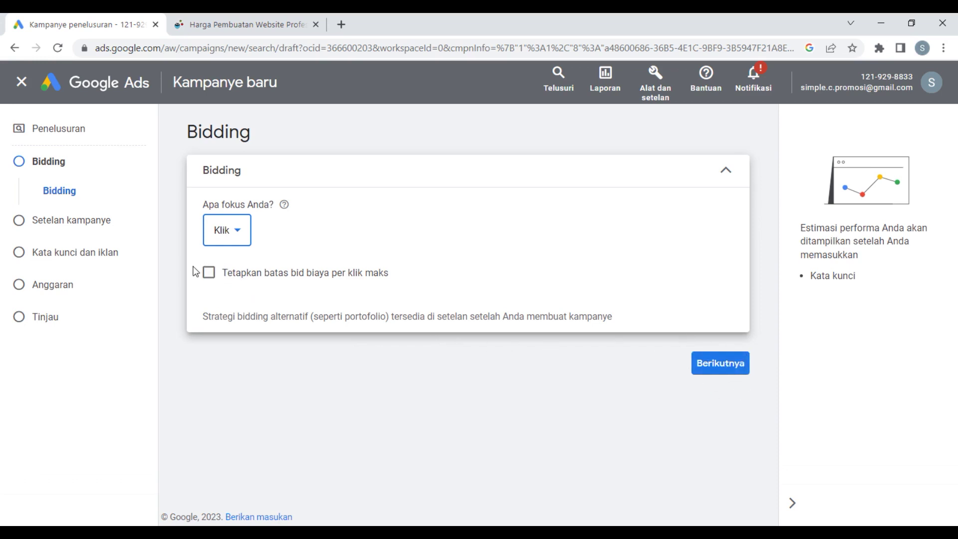
{"action": "left_click", "coordinate": [709, 365]}
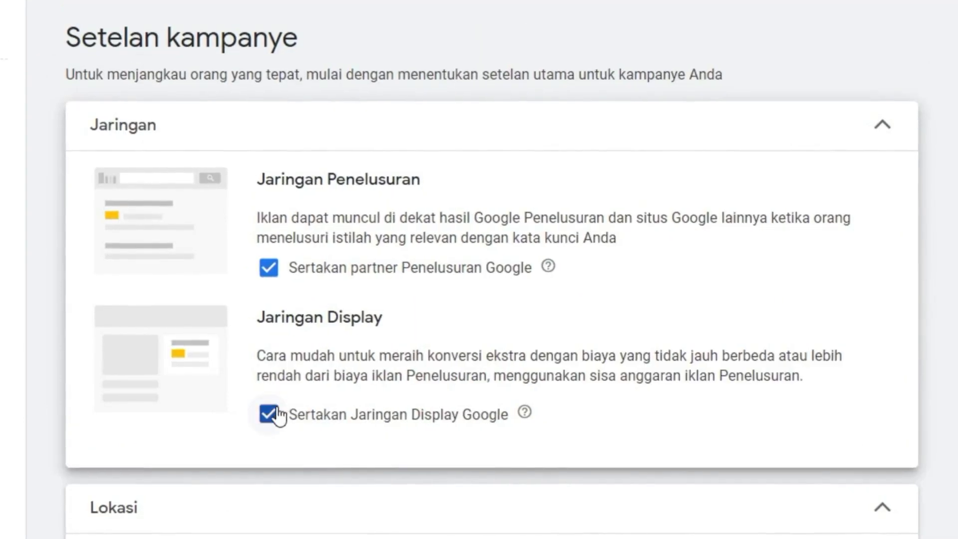
Step: Exclude the Google Display Network from the campaign and set the target location to Indonesia
{"action": "left_click", "coordinate": [275, 365]}
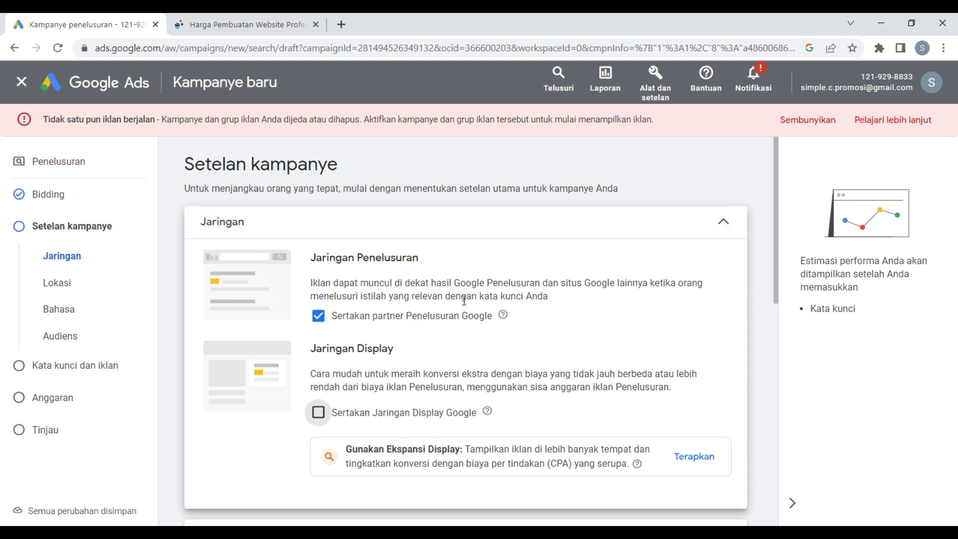
{"action": "scroll", "coordinate": [415, 352], "scroll_direction": "down", "scroll_amount": 1}
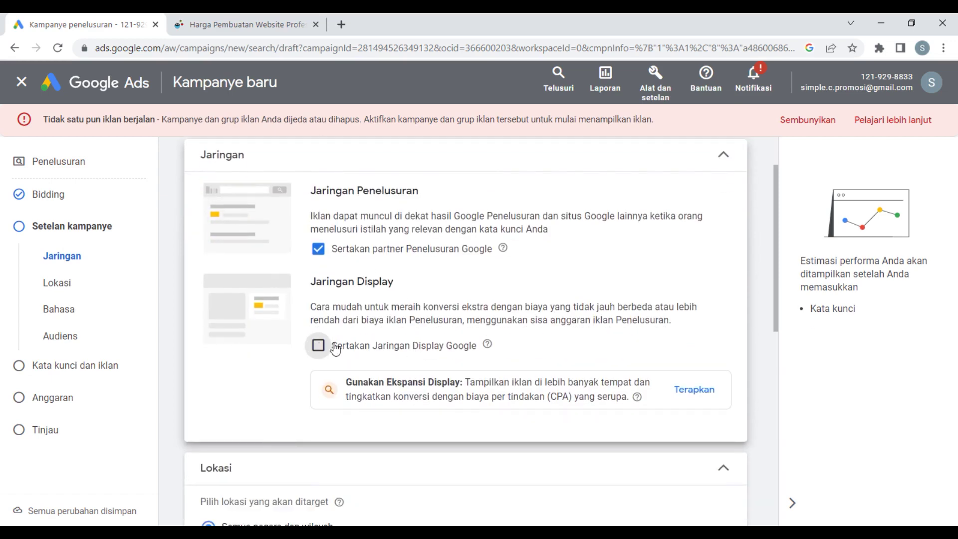
{"action": "scroll", "coordinate": [439, 323], "scroll_direction": "down", "scroll_amount": 5}
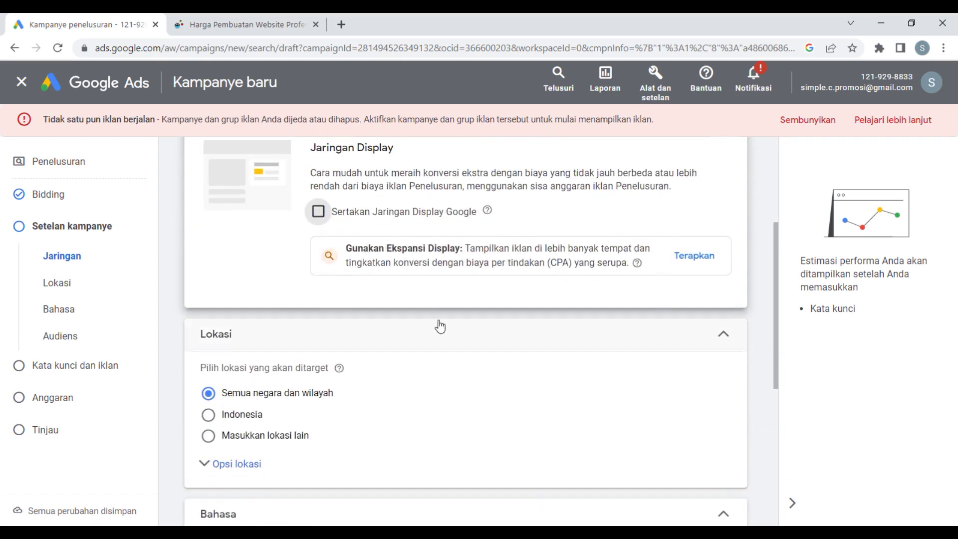
{"action": "scroll", "coordinate": [440, 327], "scroll_direction": "down", "scroll_amount": 1}
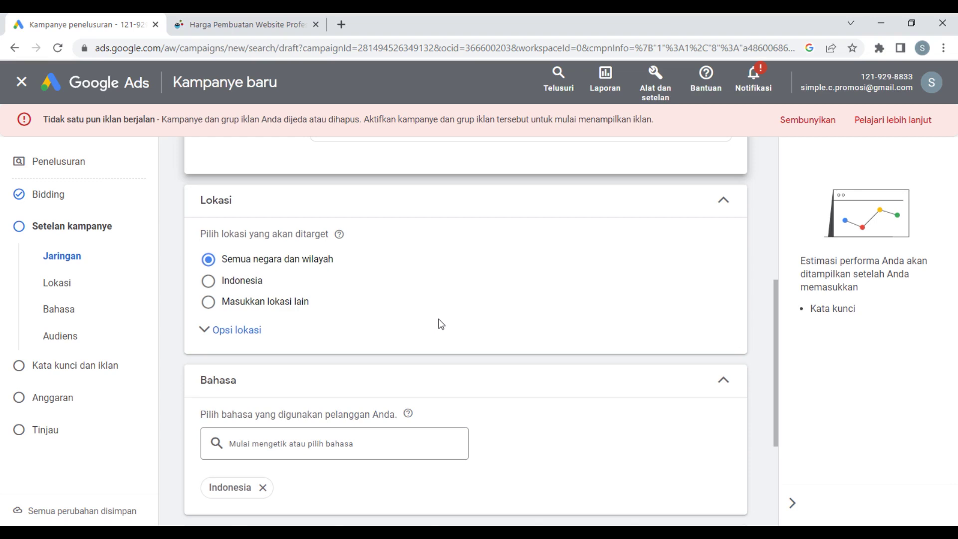
{"action": "left_click", "coordinate": [209, 283]}
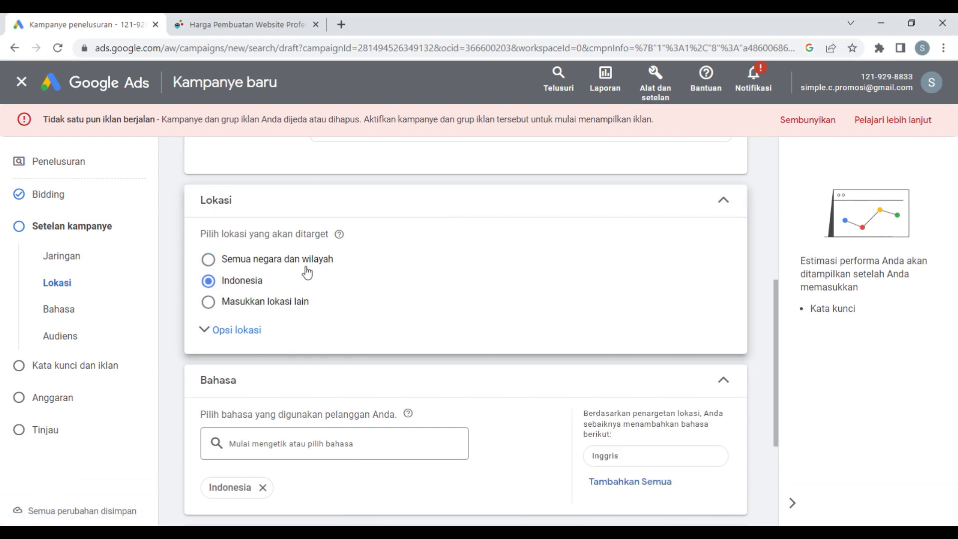
Step: Try searching for another target location with "Ame", and set the target location back to Indonesia
{"action": "left_click", "coordinate": [251, 306]}
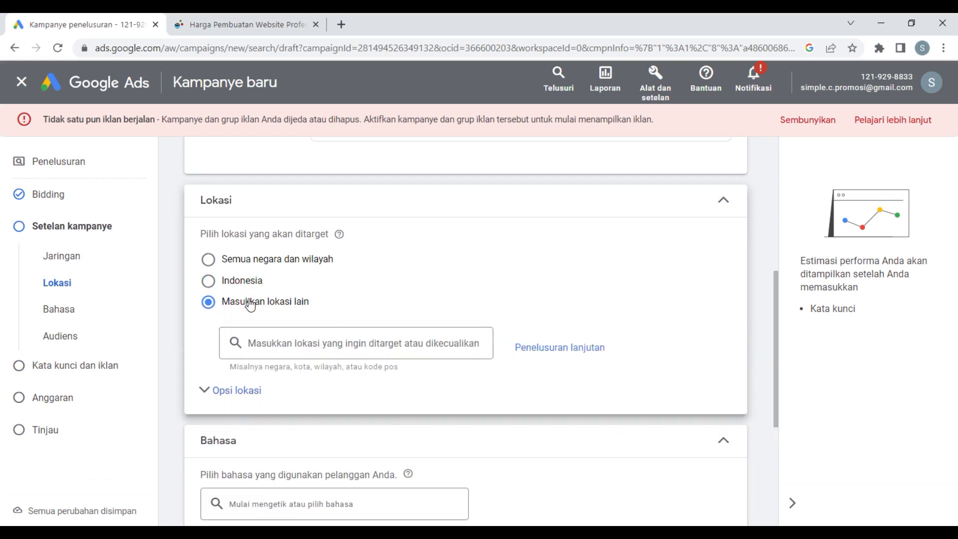
{"action": "left_click", "coordinate": [294, 349]}
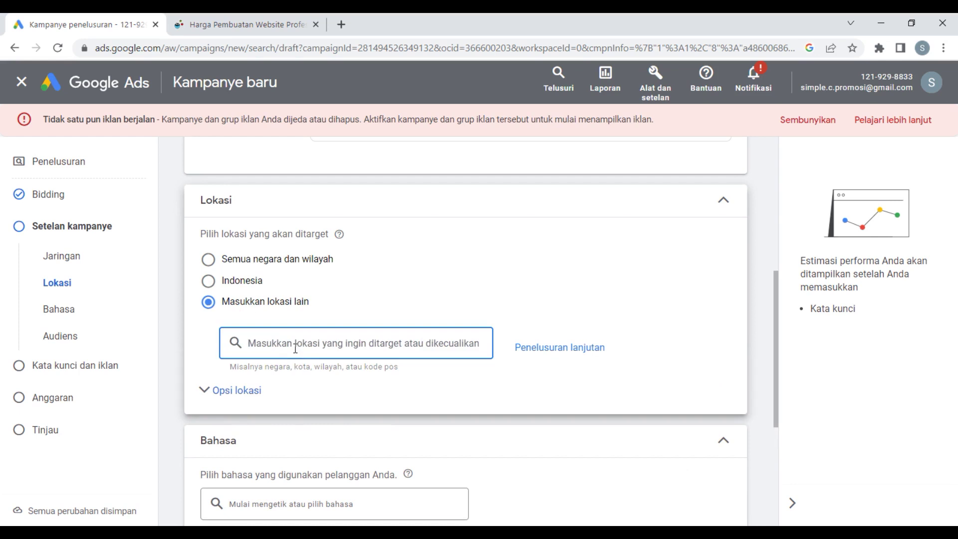
{"action": "type", "text": "Am"}
{"action": "type", "text": "a"}
{"action": "key", "text": "BackSpace"}
{"action": "type", "text": "ewr"}
{"action": "key", "text": "BackSpace"}
{"action": "key", "text": "BackSpace"}
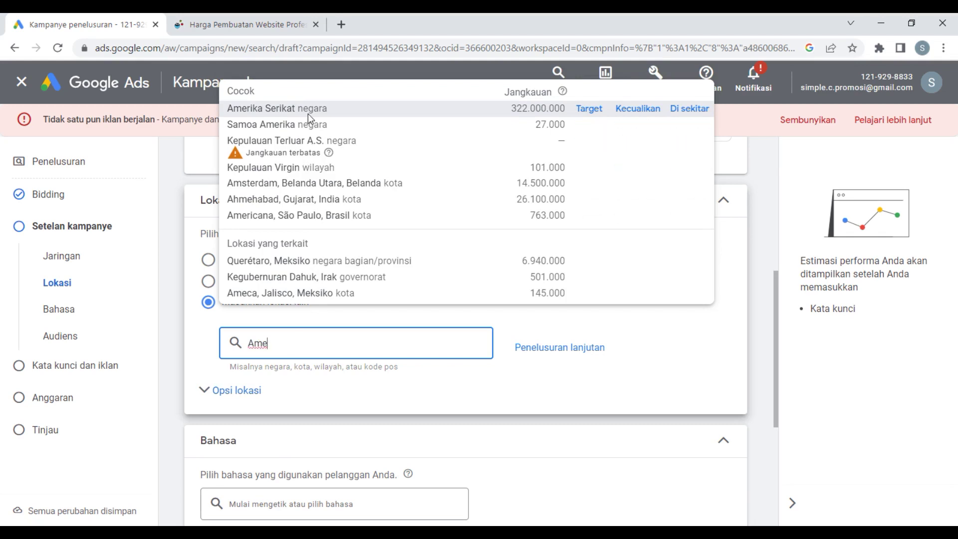
{"action": "mouse_move", "coordinate": [306, 125]}
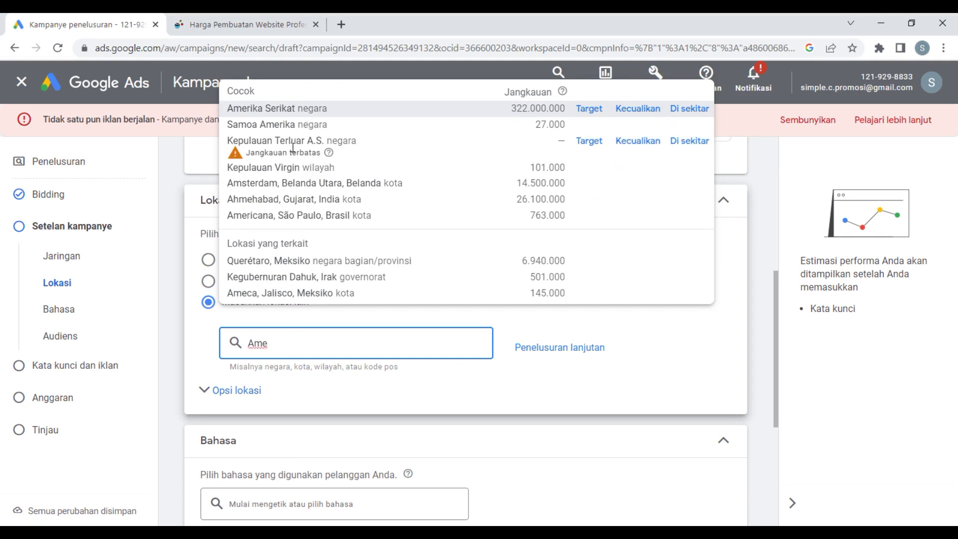
{"action": "left_click", "coordinate": [161, 246]}
{"action": "left_click", "coordinate": [213, 282]}
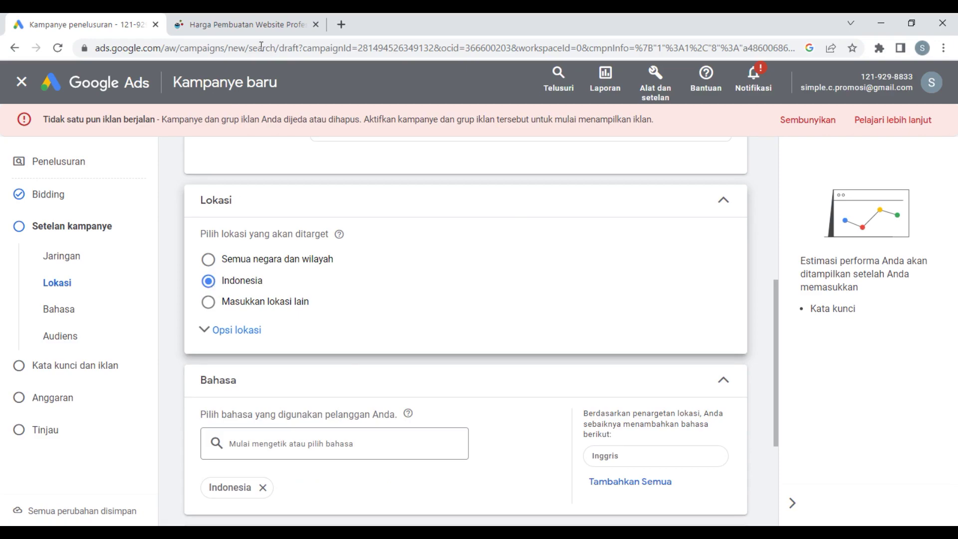
Step: Look over the website's professional package page again, and return to the campaign settings to check the language and audience sections
{"action": "left_click", "coordinate": [247, 25]}
{"action": "scroll", "coordinate": [370, 298], "scroll_direction": "down", "scroll_amount": 13}
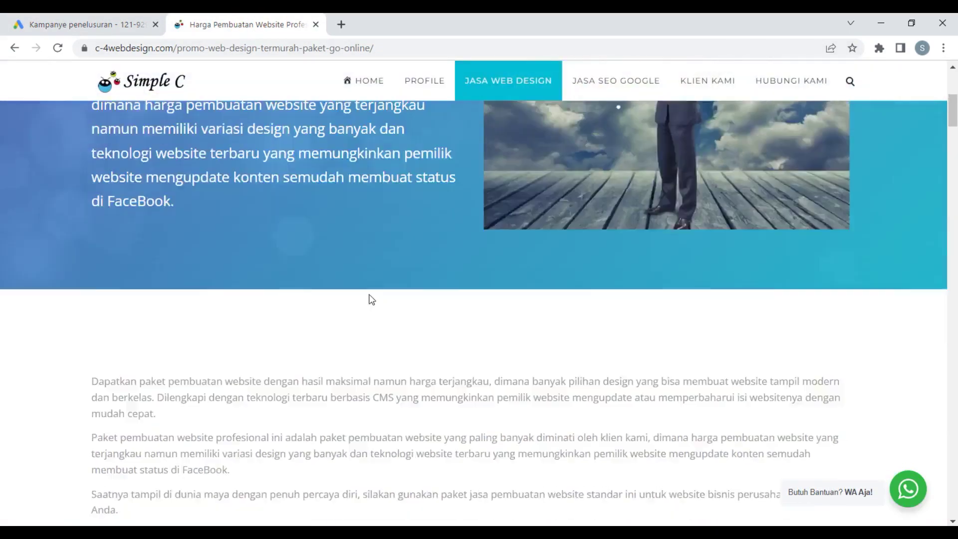
{"action": "scroll", "coordinate": [370, 297], "scroll_direction": "up", "scroll_amount": 10}
{"action": "scroll", "coordinate": [369, 296], "scroll_direction": "up", "scroll_amount": 3}
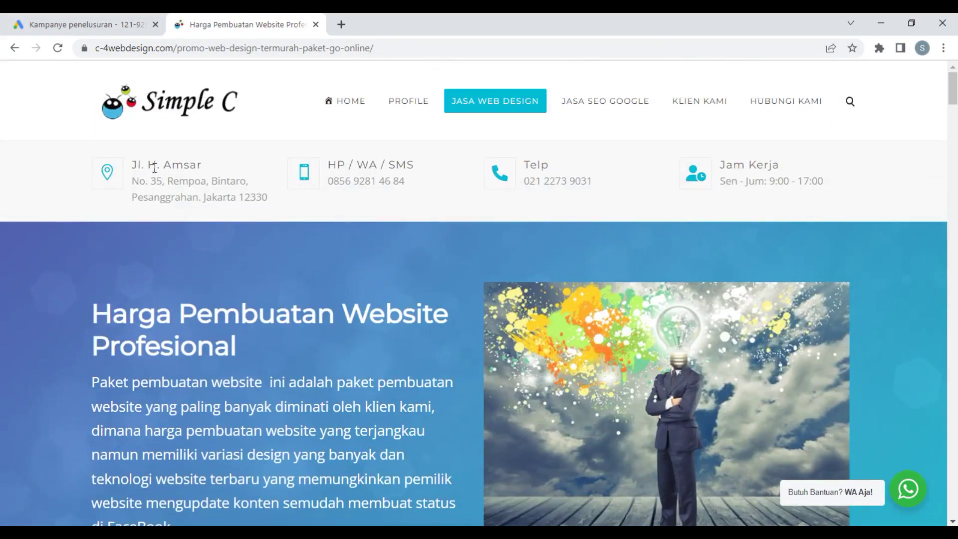
{"action": "left_click", "coordinate": [95, 28]}
{"action": "scroll", "coordinate": [349, 290], "scroll_direction": "down", "scroll_amount": 3}
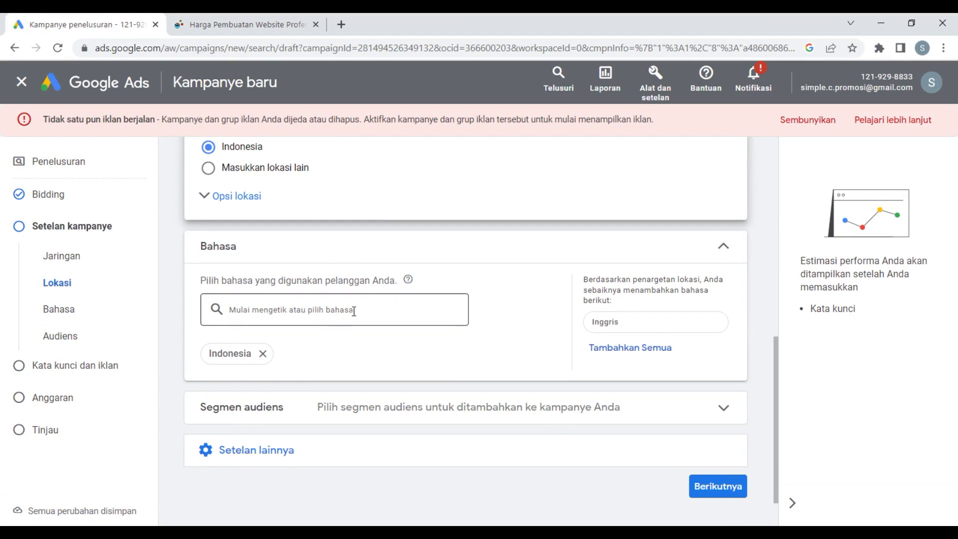
{"action": "scroll", "coordinate": [382, 367], "scroll_direction": "down", "scroll_amount": 1}
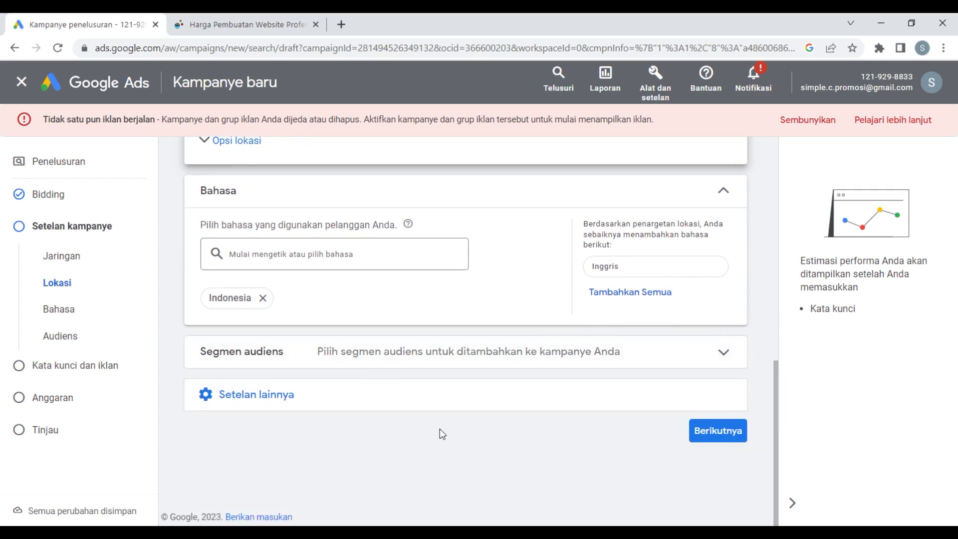
Step: Expand the additional campaign settings, open the ad schedule, and set its days to Senin - Jumat
{"action": "left_click", "coordinate": [259, 393]}
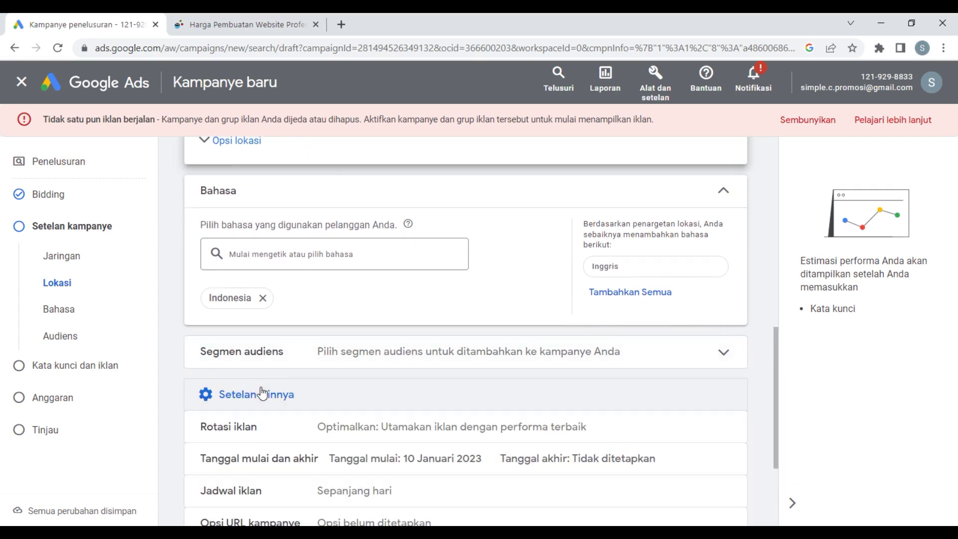
{"action": "left_click", "coordinate": [277, 398]}
{"action": "left_click", "coordinate": [272, 396]}
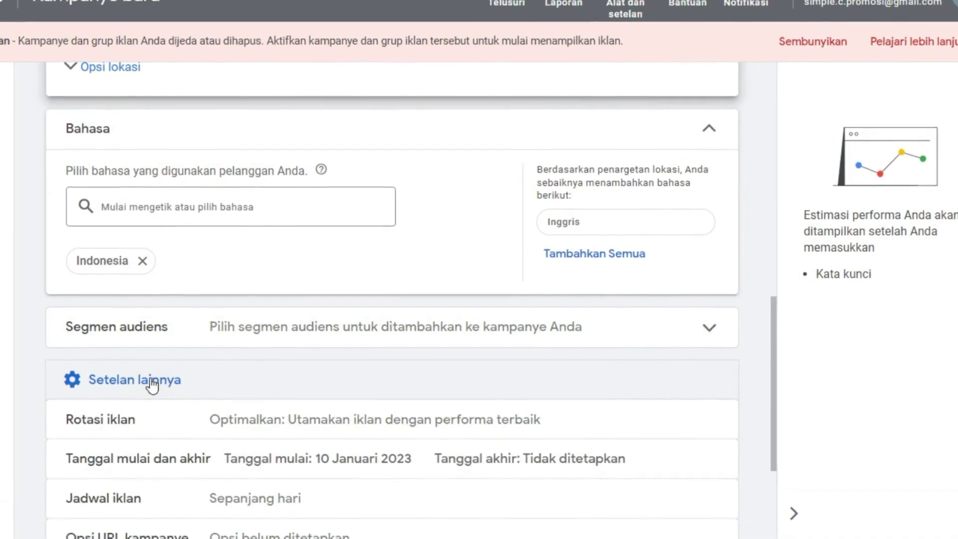
{"action": "scroll", "coordinate": [179, 381], "scroll_direction": "down", "scroll_amount": 3}
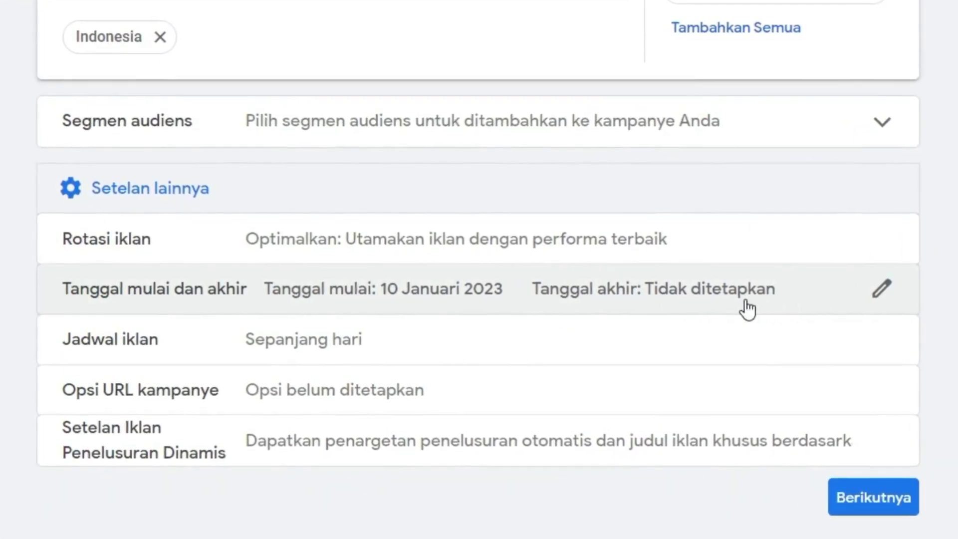
{"action": "left_click", "coordinate": [882, 343]}
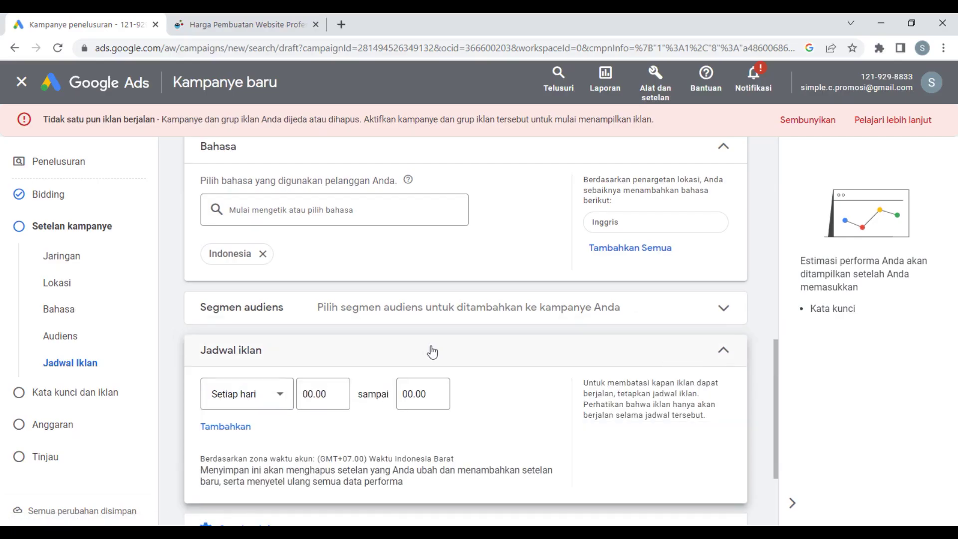
{"action": "scroll", "coordinate": [432, 353], "scroll_direction": "down", "scroll_amount": 1}
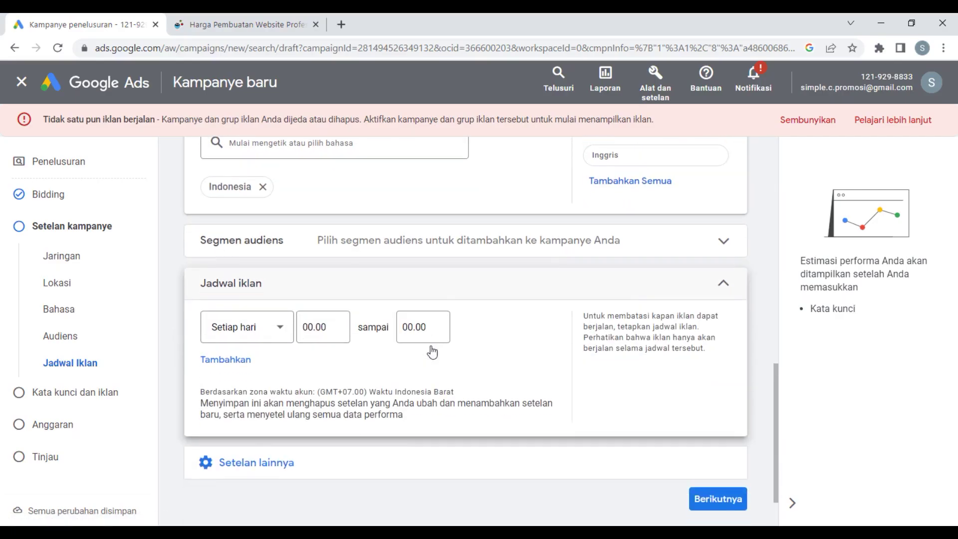
{"action": "left_click", "coordinate": [280, 328]}
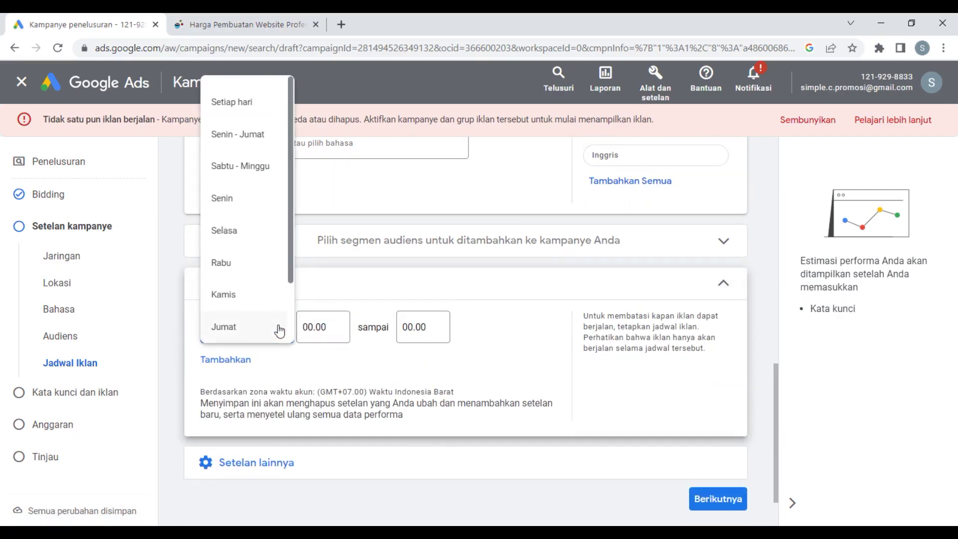
{"action": "left_click", "coordinate": [236, 142]}
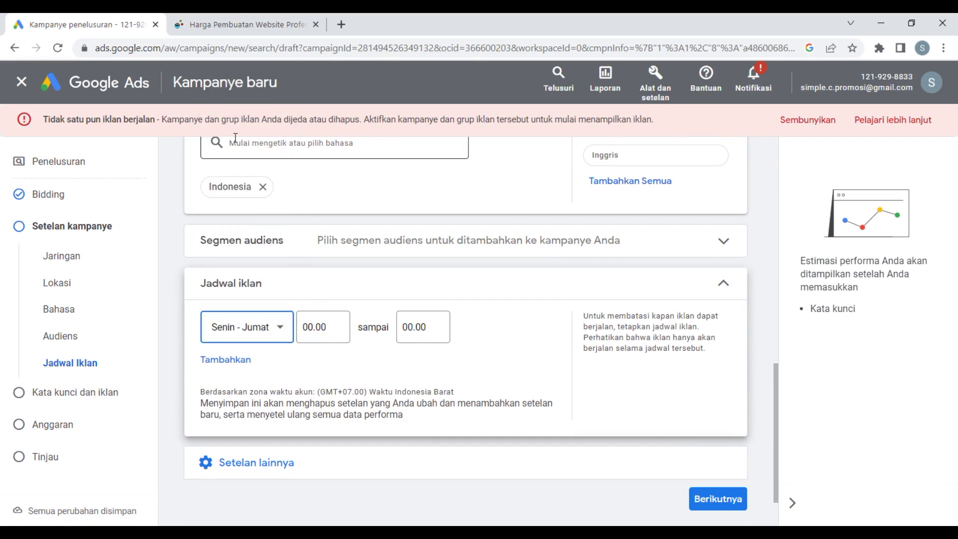
Step: Set the ad schedule hours from 08.00 to 16.00 and continue to the keywords and ads stage
{"action": "left_click", "coordinate": [331, 325]}
{"action": "scroll", "coordinate": [326, 255], "scroll_direction": "down", "scroll_amount": 1}
{"action": "scroll", "coordinate": [326, 255], "scroll_direction": "down", "scroll_amount": 10}
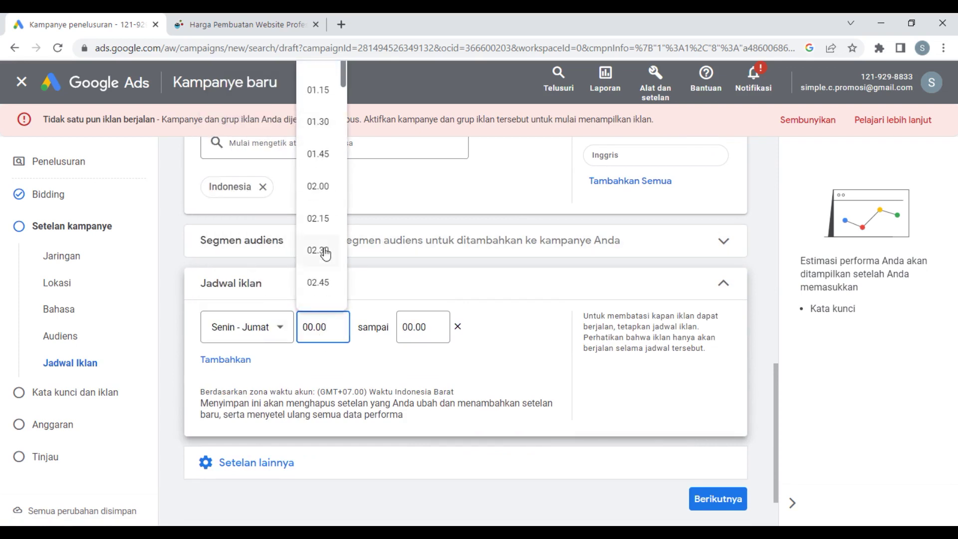
{"action": "scroll", "coordinate": [326, 255], "scroll_direction": "down", "scroll_amount": 5}
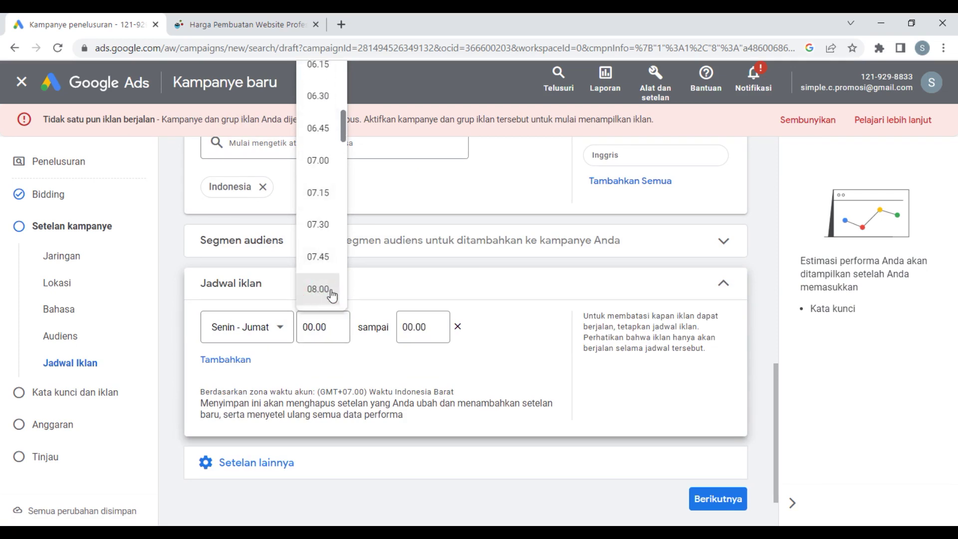
{"action": "left_click", "coordinate": [320, 288]}
{"action": "left_click", "coordinate": [437, 324]}
{"action": "scroll", "coordinate": [429, 246], "scroll_direction": "down", "scroll_amount": 14}
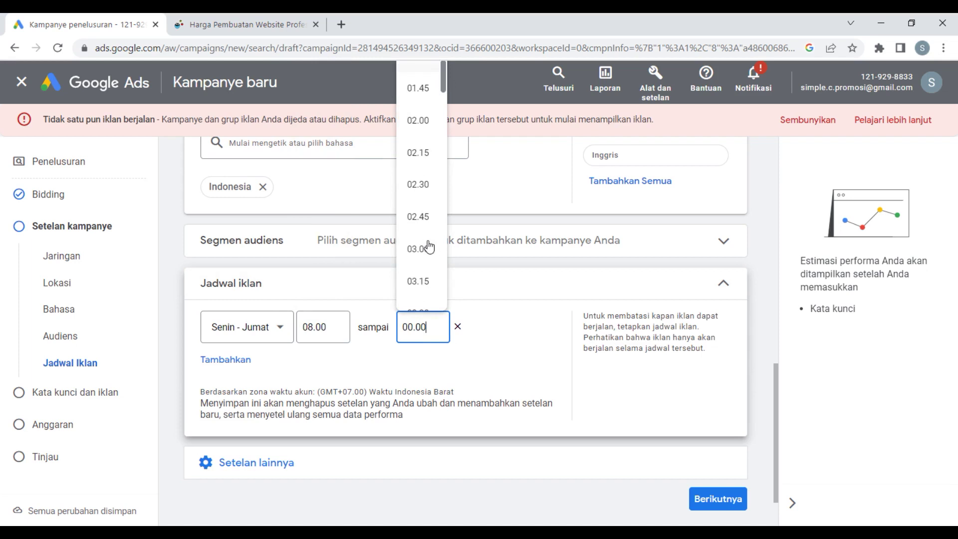
{"action": "scroll", "coordinate": [429, 247], "scroll_direction": "down", "scroll_amount": 17}
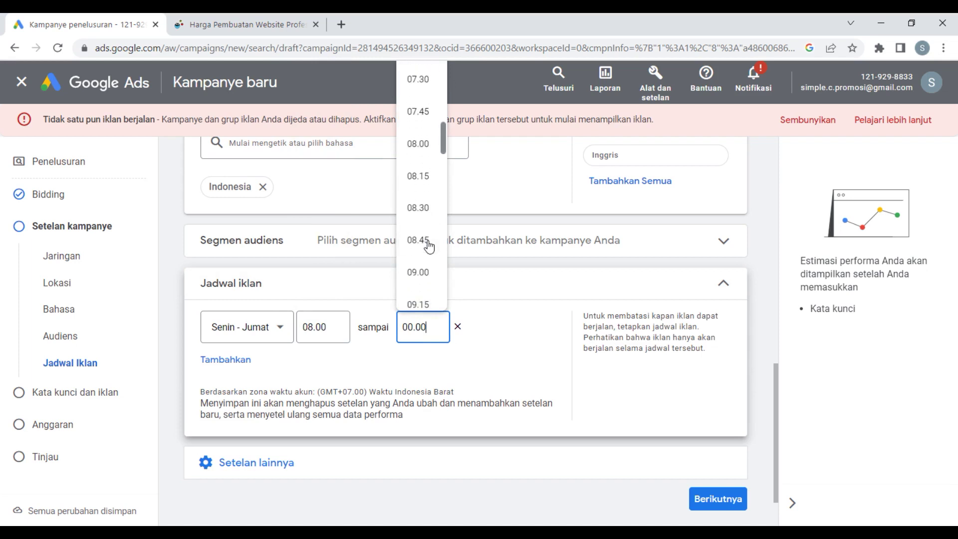
{"action": "scroll", "coordinate": [429, 247], "scroll_direction": "down", "scroll_amount": 6}
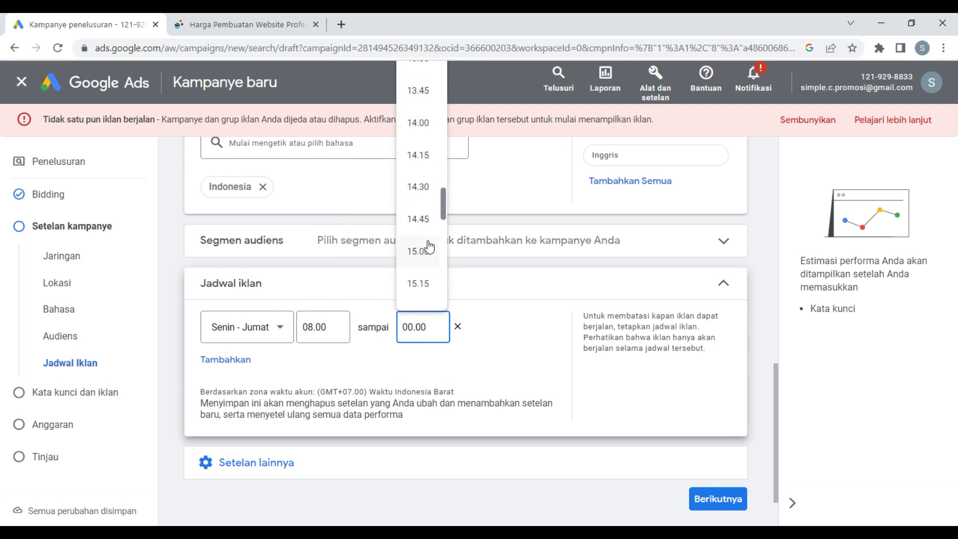
{"action": "left_click", "coordinate": [421, 243]}
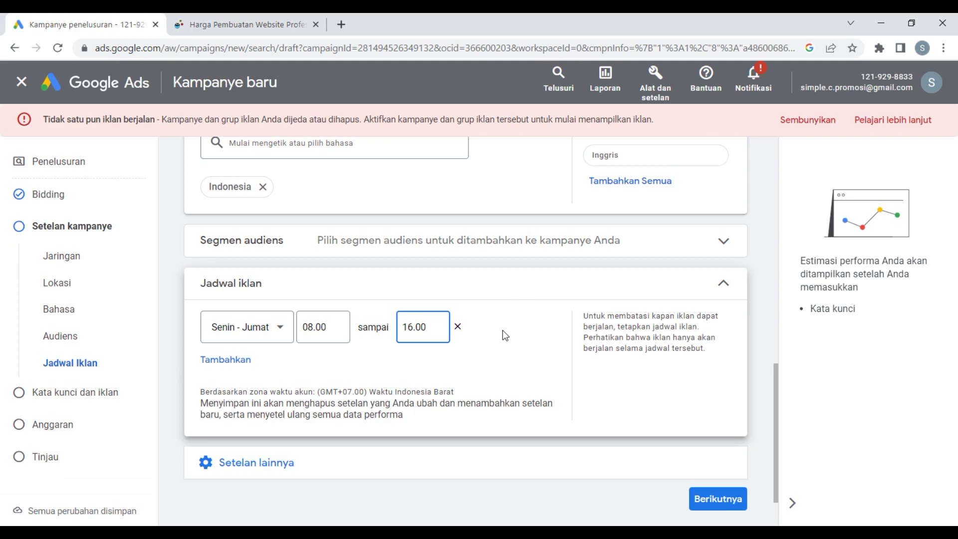
{"action": "scroll", "coordinate": [502, 330], "scroll_direction": "down", "scroll_amount": 2}
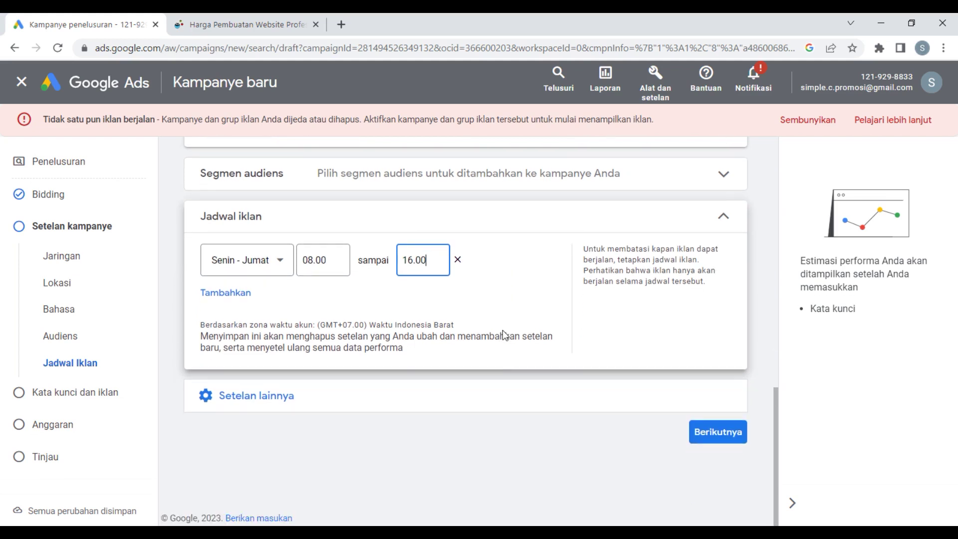
{"action": "left_click", "coordinate": [717, 433]}
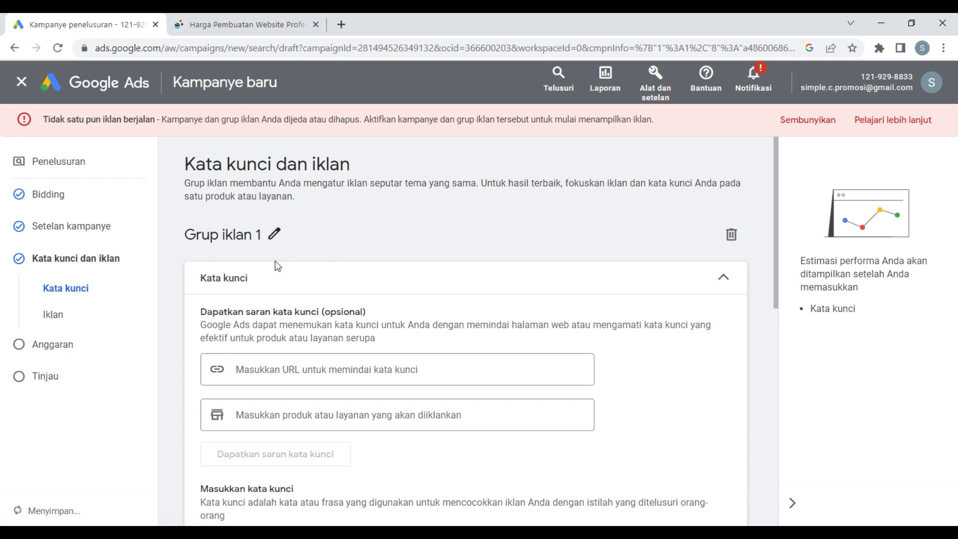
Step: Rename the ad group as MK Klik
{"action": "scroll", "coordinate": [359, 338], "scroll_direction": "down", "scroll_amount": 4}
{"action": "scroll", "coordinate": [369, 340], "scroll_direction": "up", "scroll_amount": 5}
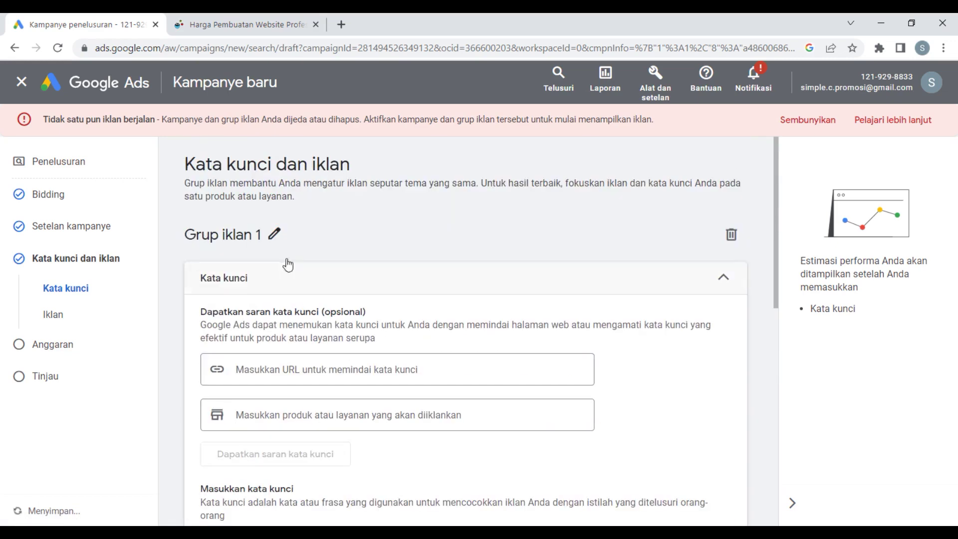
{"action": "left_click", "coordinate": [277, 237]}
{"action": "key", "text": "ctrl+a"}
{"action": "type", "text": "MK Klik"}
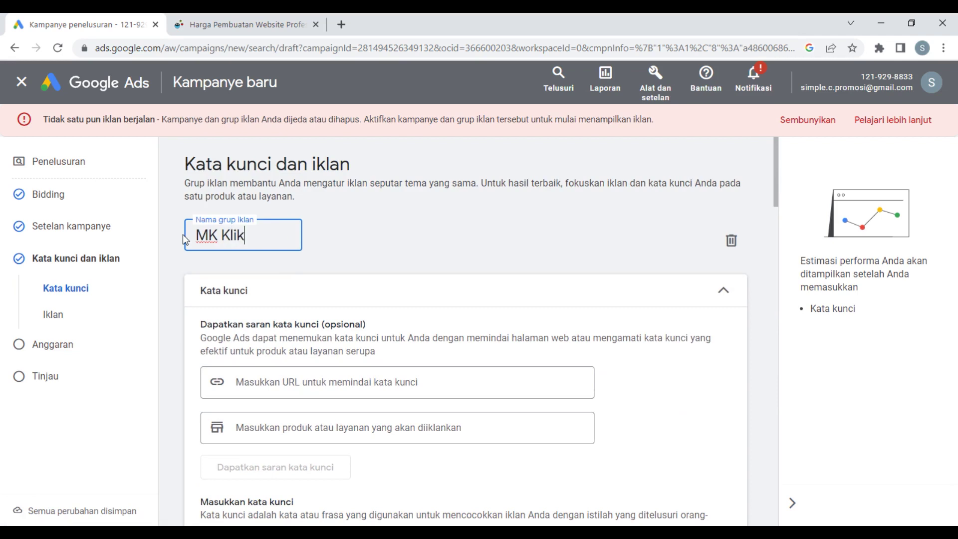
{"action": "left_click", "coordinate": [381, 244]}
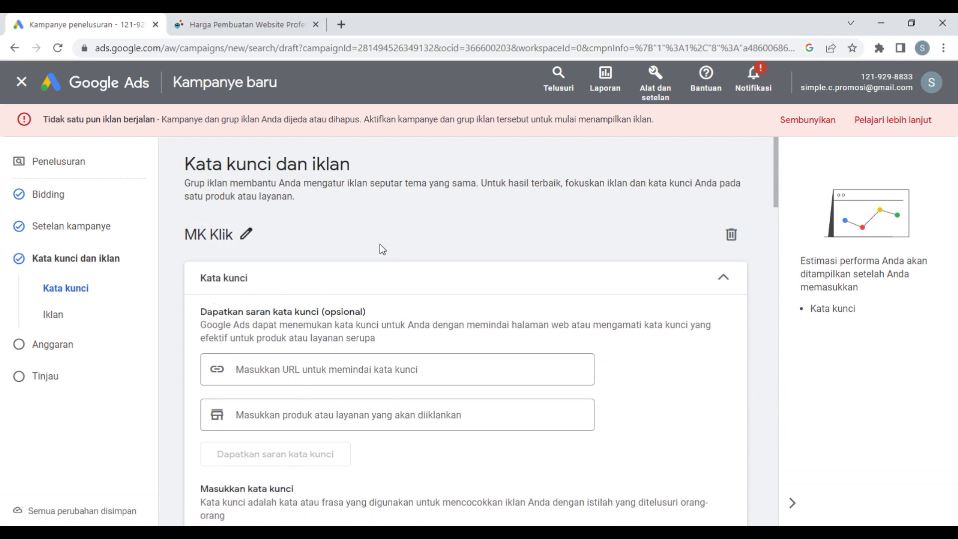
Step: Open Keyword Planner in a separate browser tab and switch to it
{"action": "scroll", "coordinate": [386, 259], "scroll_direction": "down", "scroll_amount": 1}
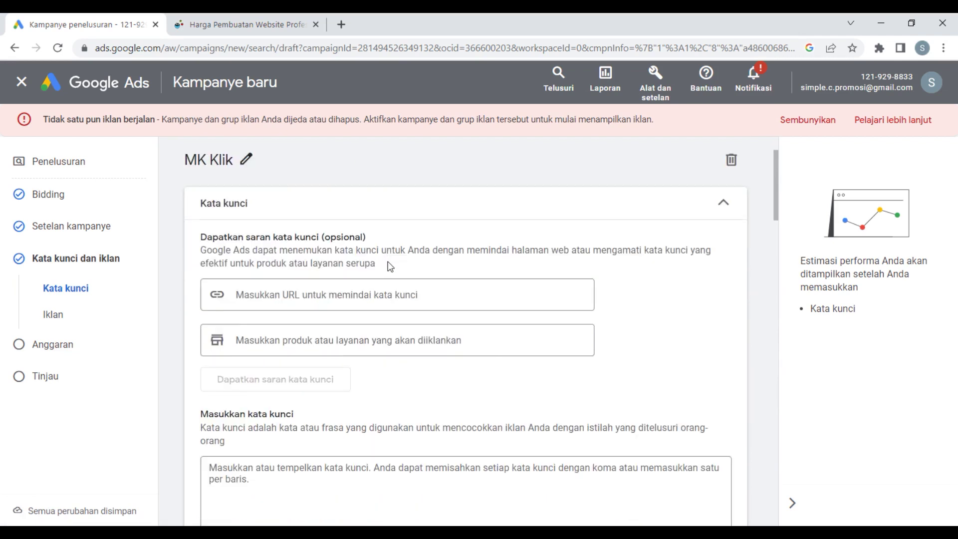
{"action": "scroll", "coordinate": [391, 267], "scroll_direction": "down", "scroll_amount": 3}
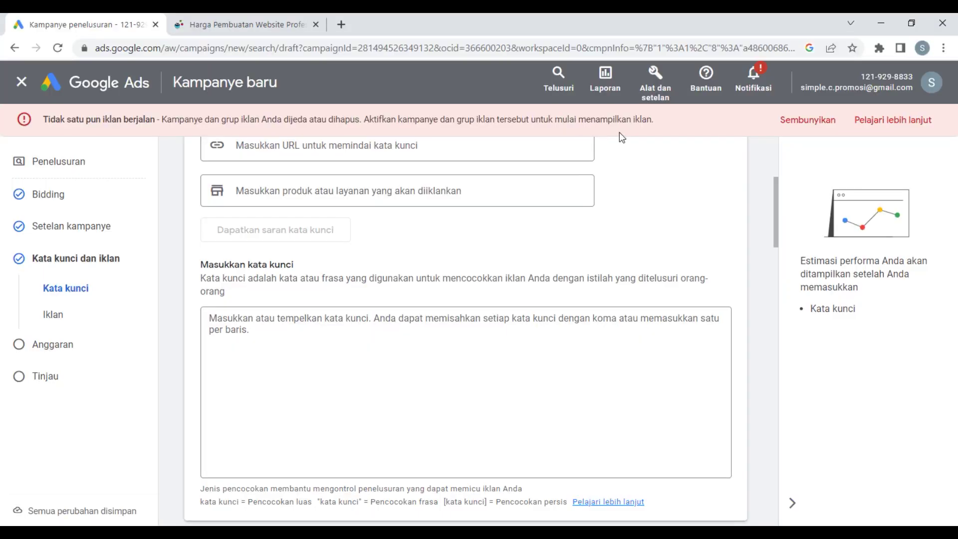
{"action": "left_click", "coordinate": [654, 97]}
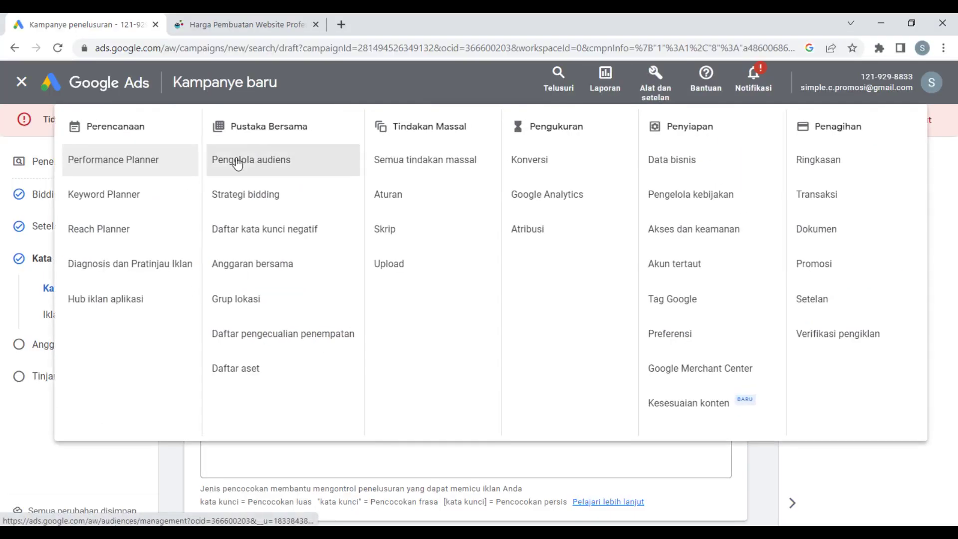
{"action": "right_click", "coordinate": [131, 194]}
{"action": "left_click", "coordinate": [148, 202]}
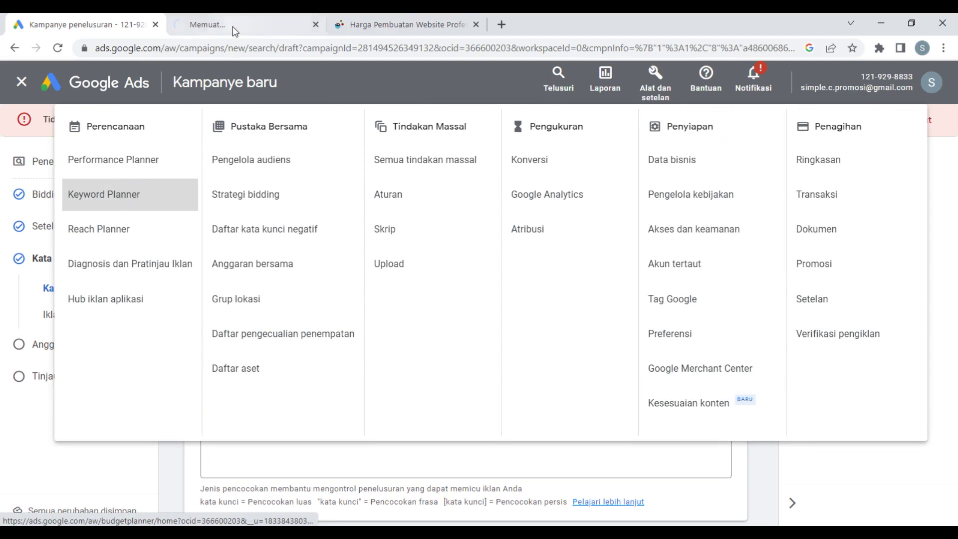
{"action": "left_click", "coordinate": [235, 27]}
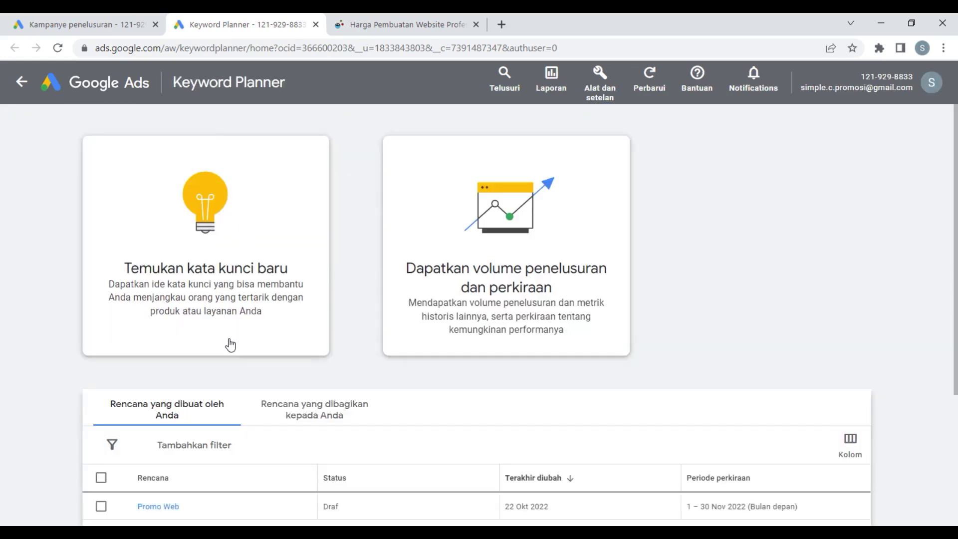
Step: Open the saved Promo Web keyword plan and widen the keyword column to show the full phrases
{"action": "scroll", "coordinate": [230, 342], "scroll_direction": "down", "scroll_amount": 3}
{"action": "left_click", "coordinate": [169, 362]}
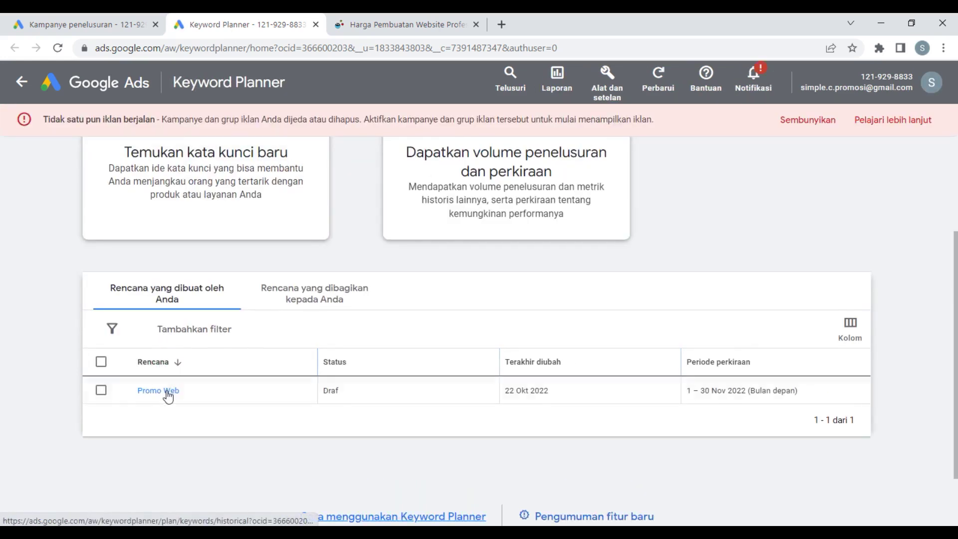
{"action": "left_click", "coordinate": [162, 391]}
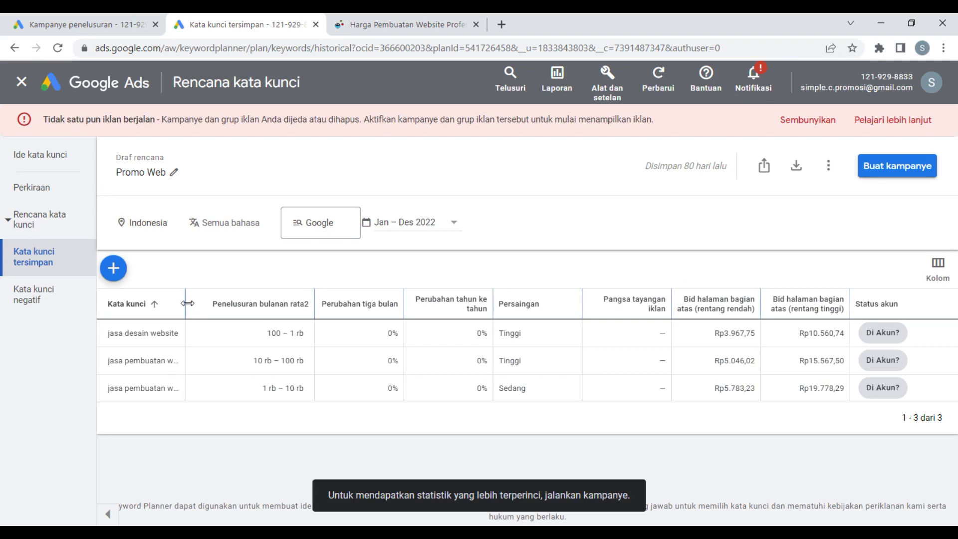
{"action": "left_click_drag", "start_coordinate": [187, 302], "coordinate": [288, 312]}
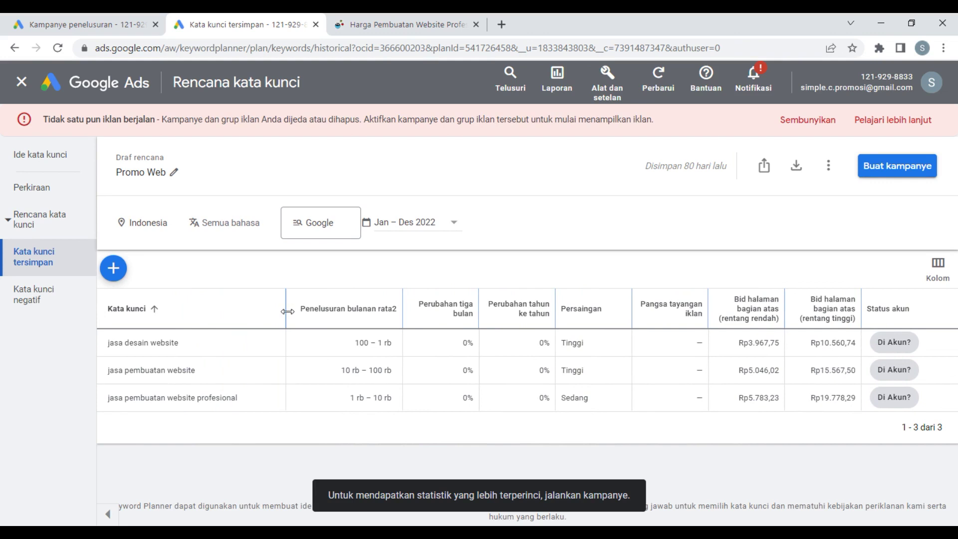
Step: Copy "jasa desain website" from the saved keyword plan into the MK Klik ad group's keyword list
{"action": "left_click_drag", "start_coordinate": [184, 347], "coordinate": [111, 348]}
{"action": "right_click", "coordinate": [120, 343]}
{"action": "left_click", "coordinate": [138, 355]}
{"action": "left_click", "coordinate": [85, 26]}
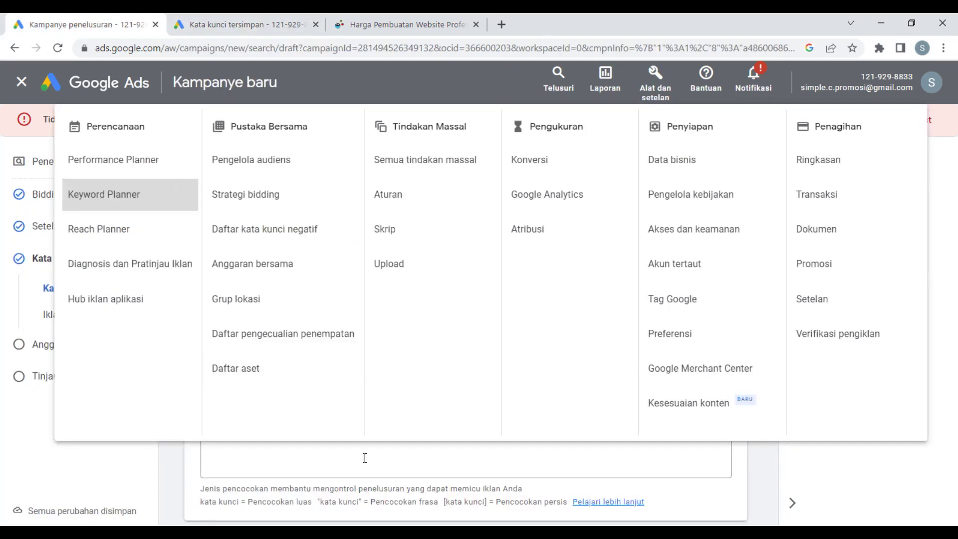
{"action": "left_click", "coordinate": [398, 466]}
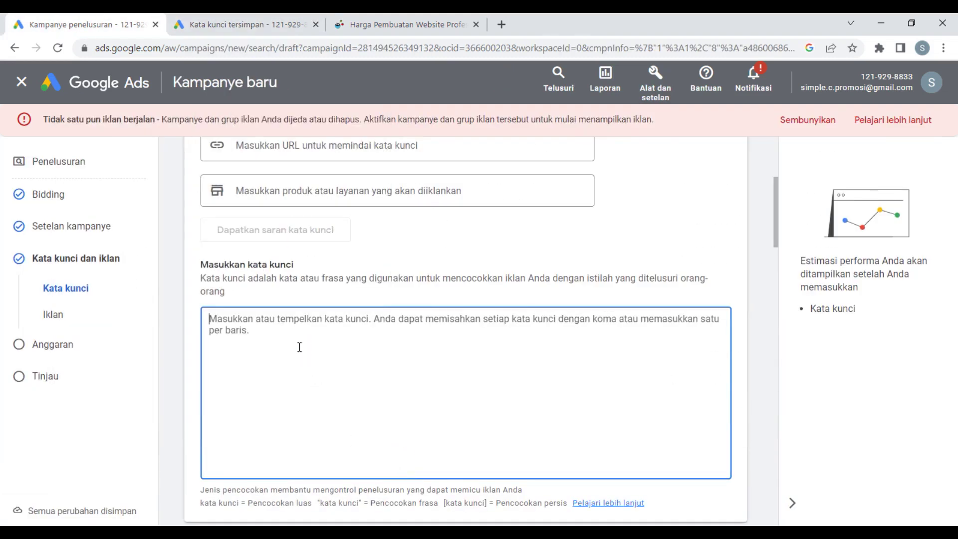
{"action": "key", "text": "ctrl+v"}
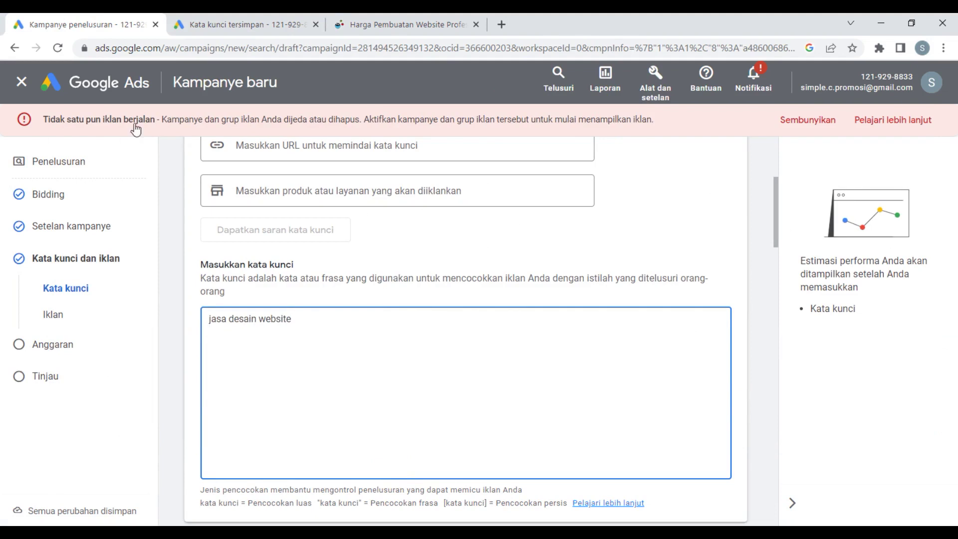
Step: Copy "jasa pembuatan website" from the keyword plan and add it as the second line of the ad group's keywords
{"action": "left_click", "coordinate": [202, 25]}
{"action": "left_click_drag", "start_coordinate": [203, 375], "coordinate": [116, 374]}
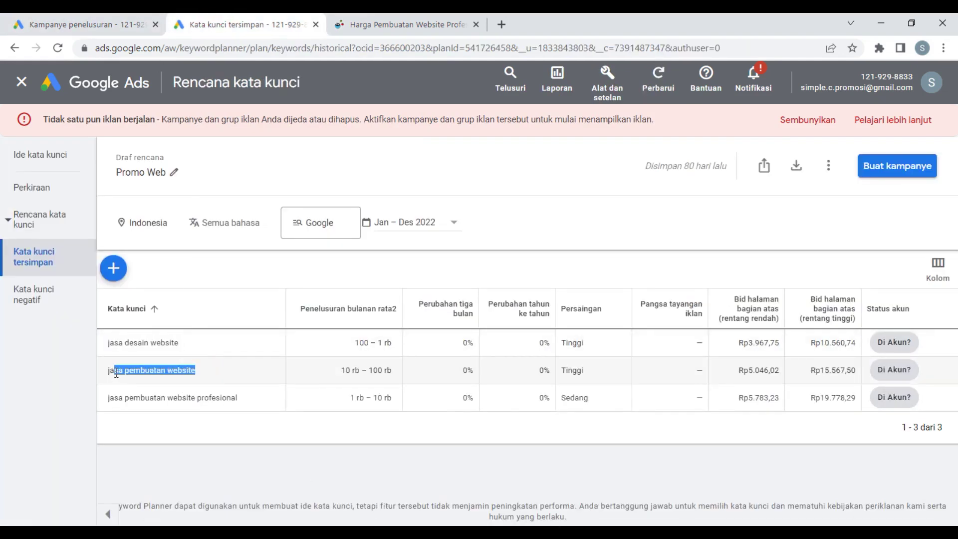
{"action": "right_click", "coordinate": [109, 377]}
{"action": "left_click", "coordinate": [128, 383]}
{"action": "left_click", "coordinate": [91, 30]}
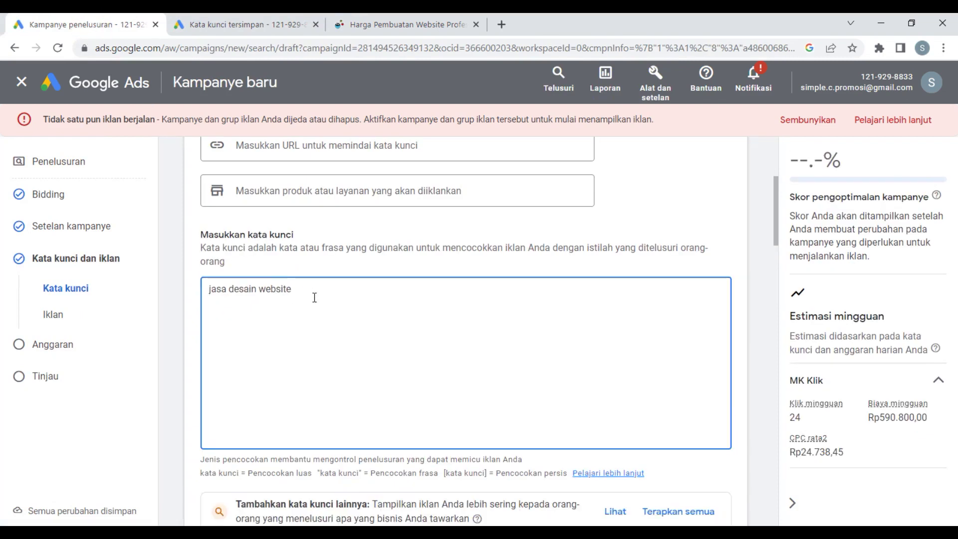
{"action": "left_click", "coordinate": [314, 298]}
{"action": "key", "text": "Return"}
{"action": "key", "text": "ctrl+v"}
Step: Copy "jasa pembuatan website profesional" from the keyword plan and add it as the third line of the ad group's keywords
{"action": "left_click", "coordinate": [209, 30]}
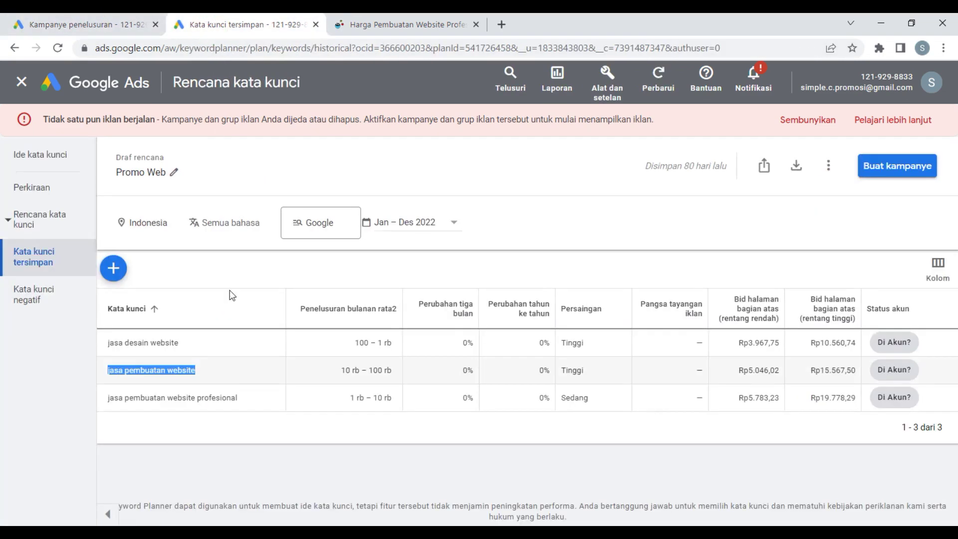
{"action": "left_click_drag", "start_coordinate": [247, 398], "coordinate": [106, 398]}
{"action": "right_click", "coordinate": [129, 399]}
{"action": "left_click", "coordinate": [133, 406]}
{"action": "left_click", "coordinate": [85, 24]}
{"action": "left_click", "coordinate": [315, 300]}
{"action": "key", "text": "Return"}
{"action": "key", "text": "ctrl+v"}
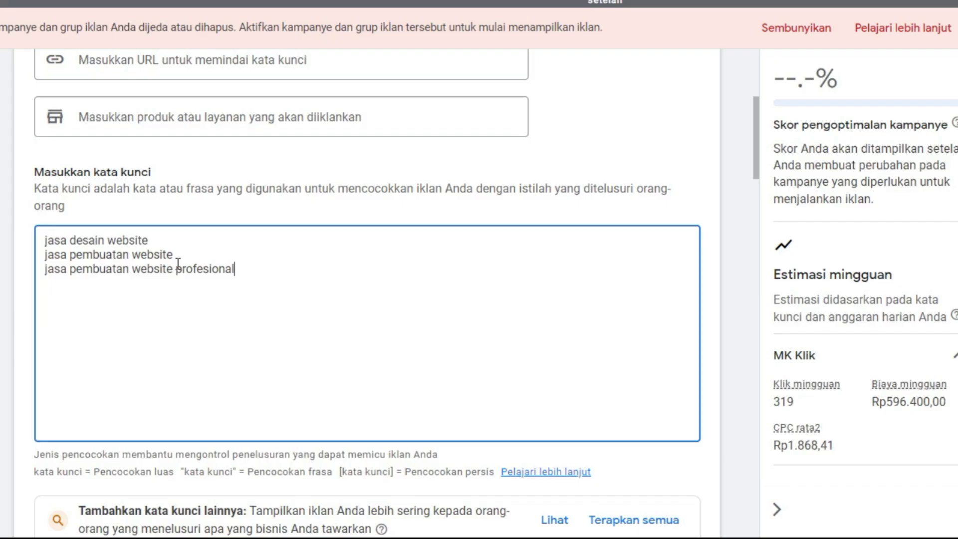
Step: Examine the notes on broad and phrase match types below the keyword list
{"action": "scroll", "coordinate": [178, 264], "scroll_direction": "down", "scroll_amount": 3}
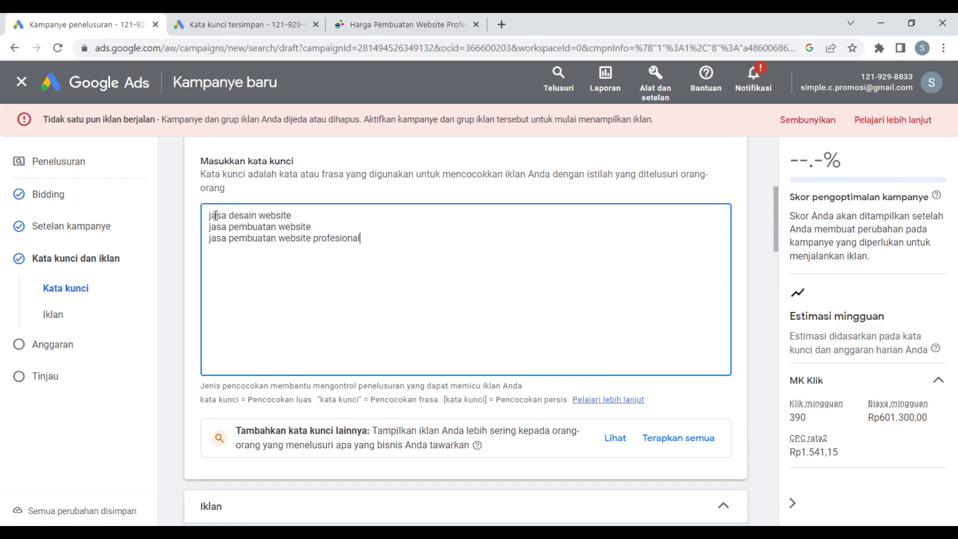
{"action": "left_click", "coordinate": [216, 216]}
{"action": "left_click_drag", "start_coordinate": [317, 402], "coordinate": [441, 409]}
{"action": "left_click", "coordinate": [300, 398]}
{"action": "left_click_drag", "start_coordinate": [202, 398], "coordinate": [318, 402]}
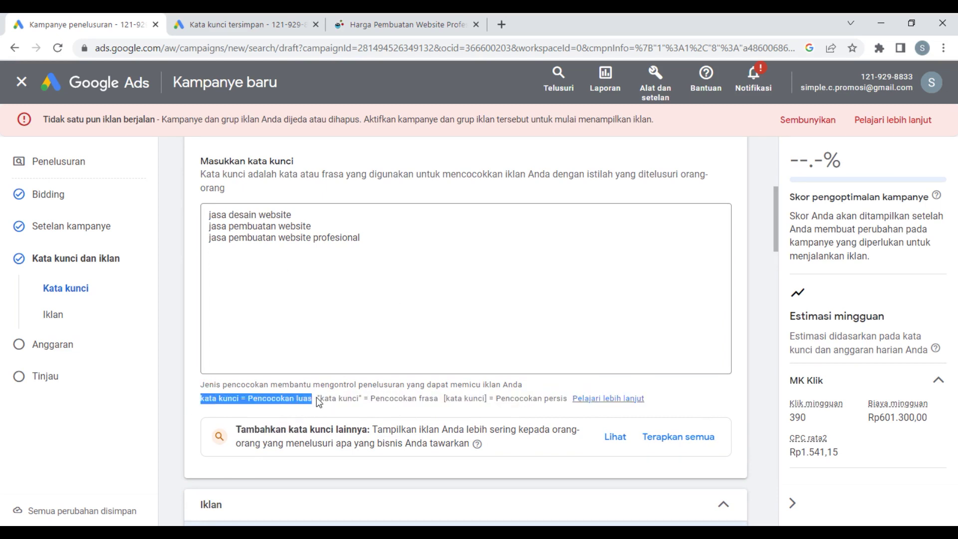
Step: Enclose the three keywords in square brackets to set them to exact match
{"action": "left_click", "coordinate": [385, 405]}
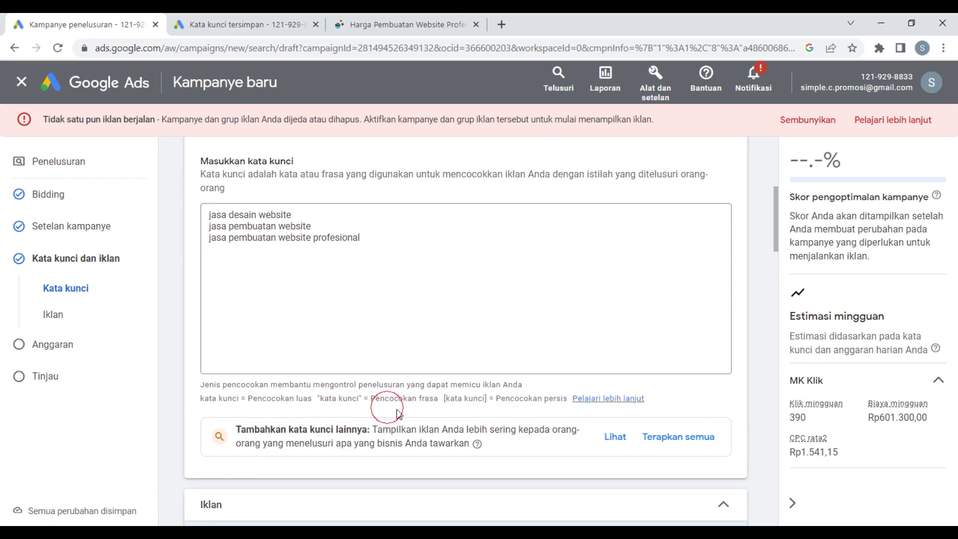
{"action": "left_click", "coordinate": [209, 214]}
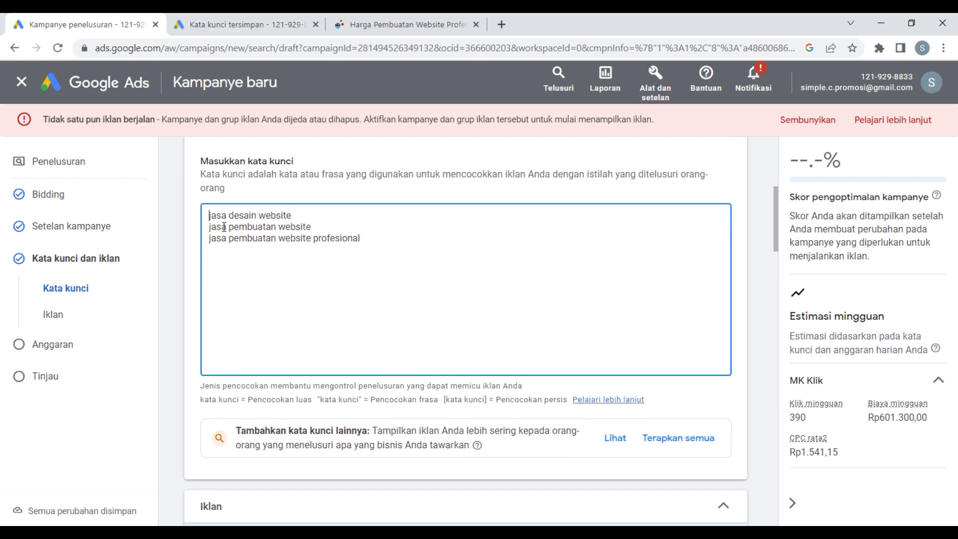
{"action": "type", "text": "["}
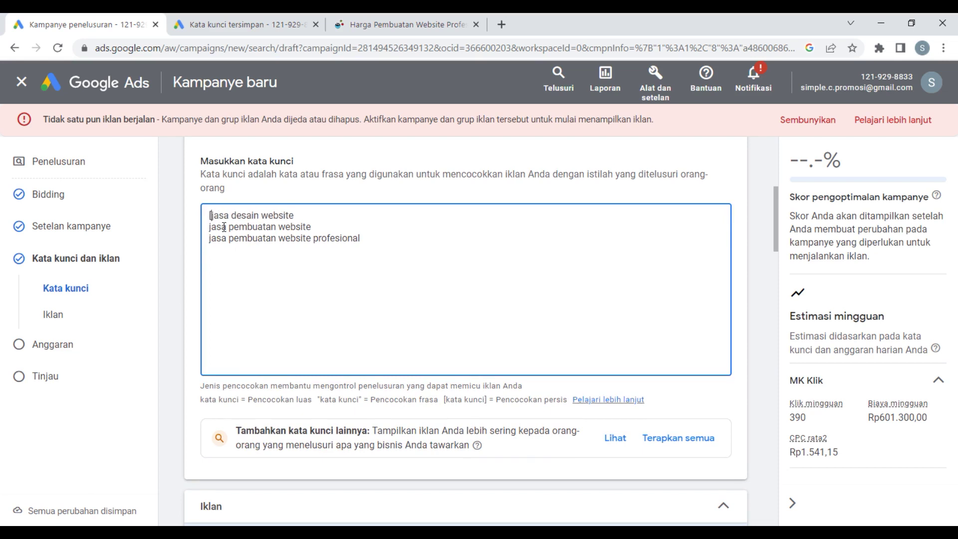
{"action": "left_click", "coordinate": [314, 210]}
{"action": "type", "text": "["}
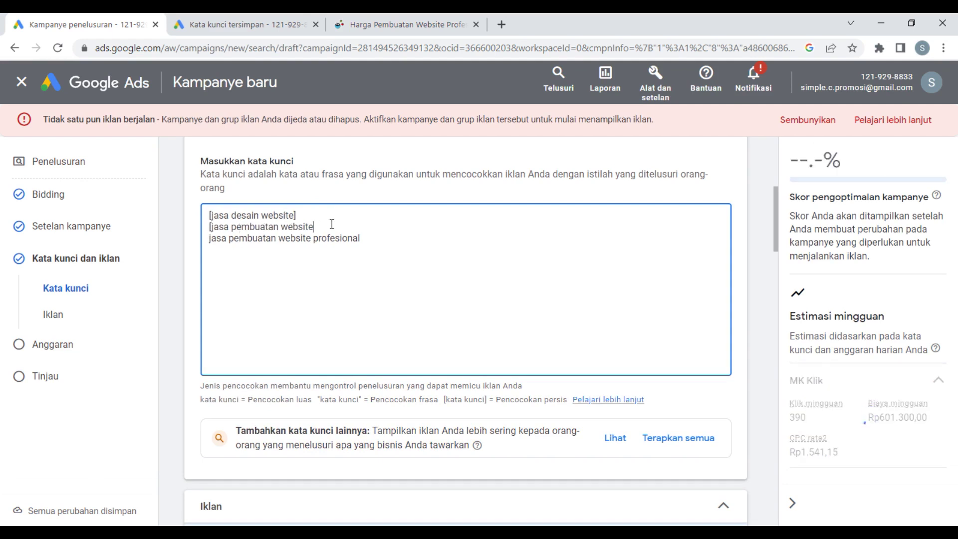
{"action": "left_click", "coordinate": [332, 224]}
{"action": "type", "text": "]"}
{"action": "left_click", "coordinate": [209, 237]}
{"action": "type", "text": "["}
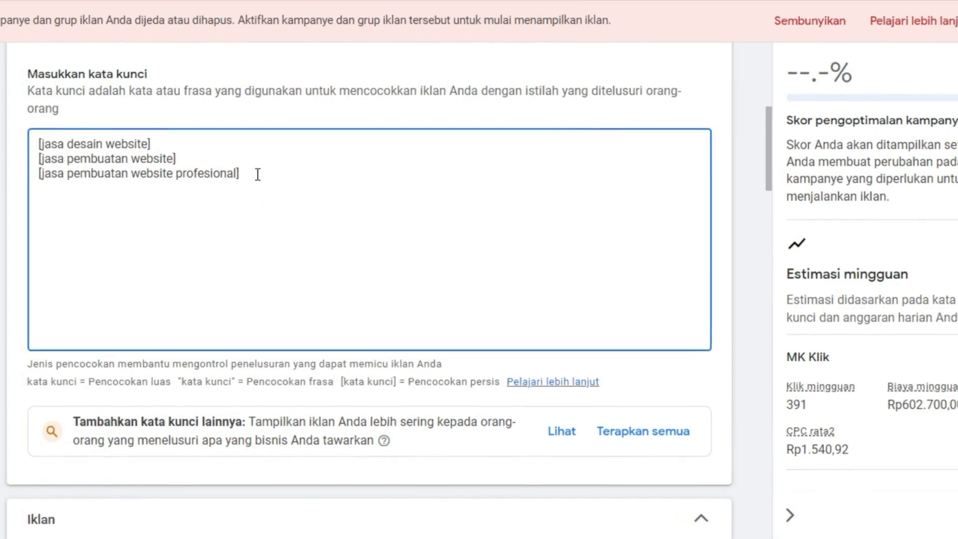
Step: Duplicate the three bracketed keywords below the existing lines of the keyword list
{"action": "left_click_drag", "start_coordinate": [253, 173], "coordinate": [44, 133]}
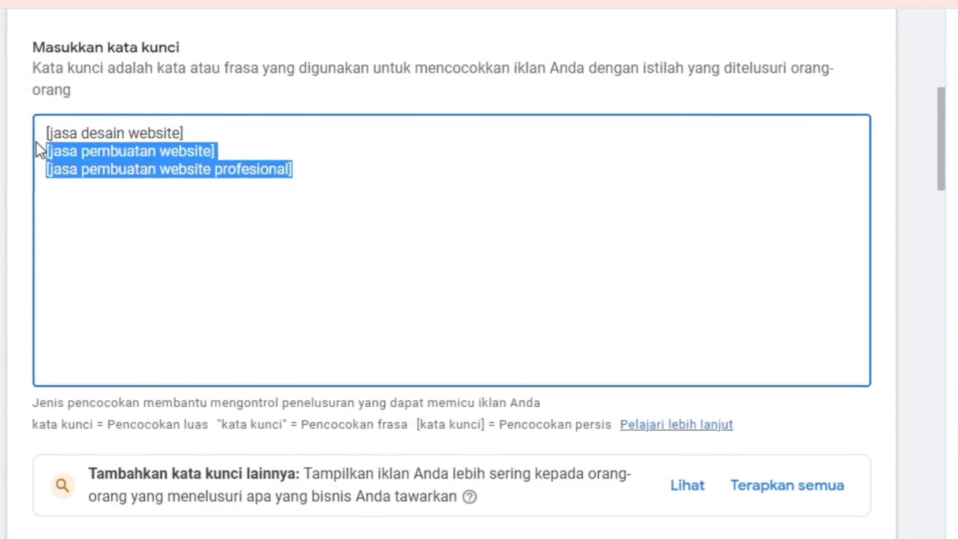
{"action": "right_click", "coordinate": [66, 141]}
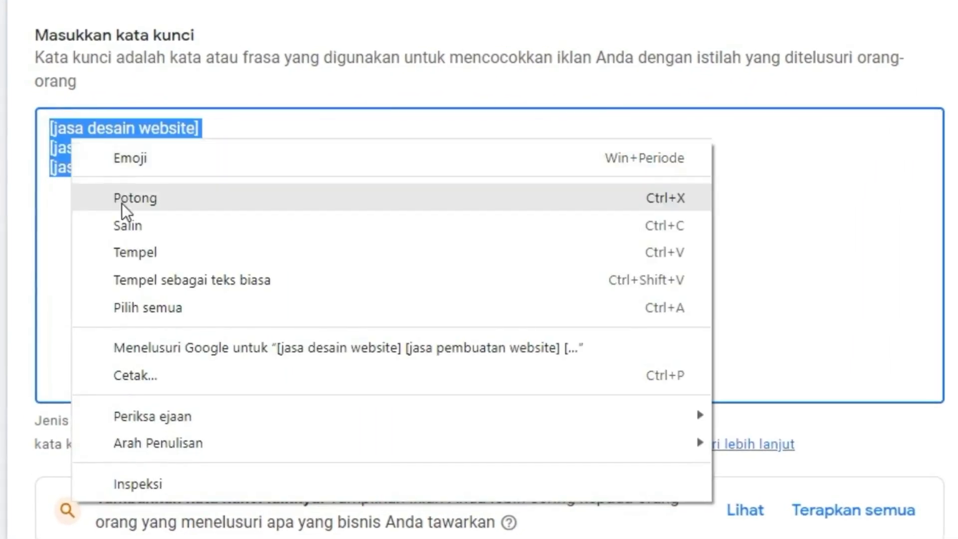
{"action": "left_click", "coordinate": [123, 220]}
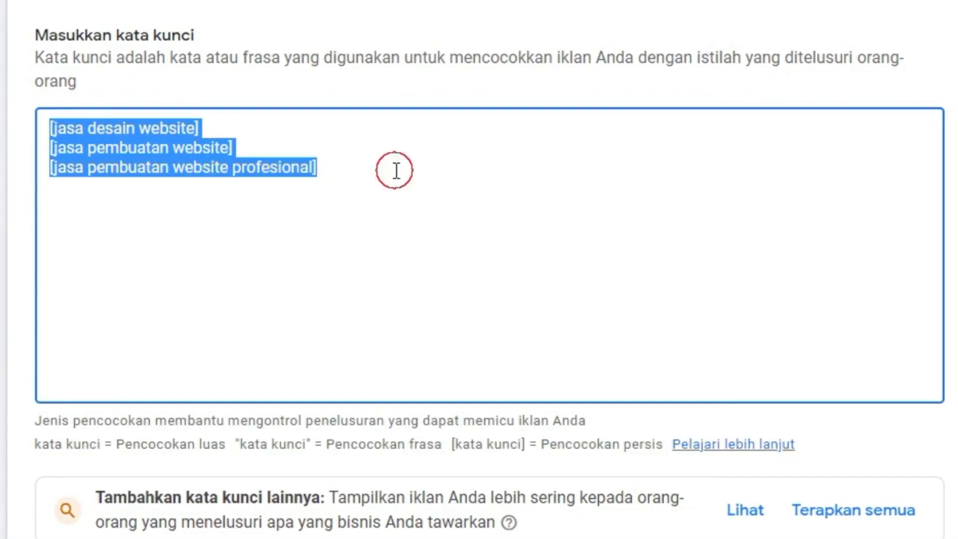
{"action": "left_click", "coordinate": [394, 170]}
{"action": "key", "text": "Return"}
{"action": "key", "text": "ctrl+v"}
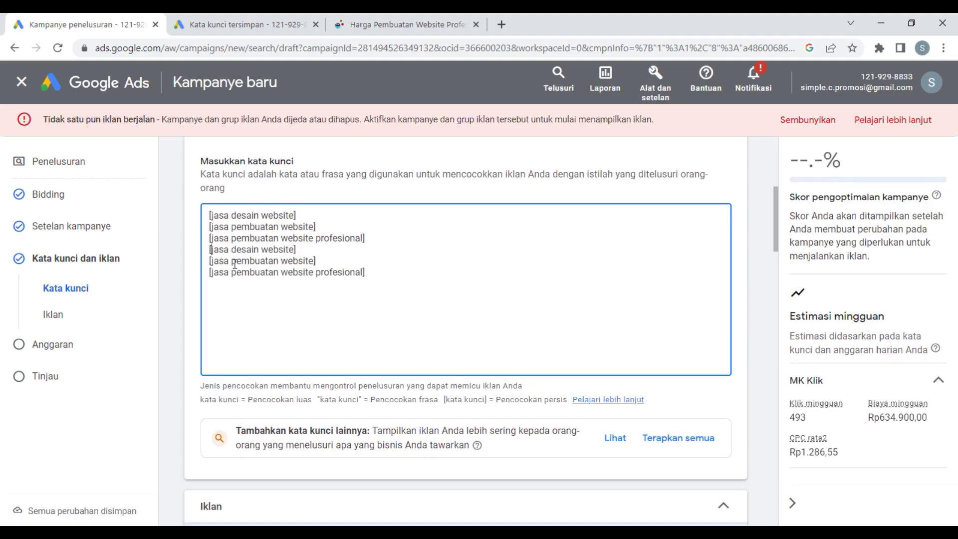
Step: Replace the brackets around the duplicated "jasa desain website" and "jasa pembuatan website" with quotation marks for phrase match
{"action": "key", "text": "BackSpace"}
{"action": "type", "text": "\""}
{"action": "left_click", "coordinate": [312, 250]}
{"action": "left_click", "coordinate": [210, 261]}
{"action": "key", "text": "BackSpace"}
{"action": "type", "text": "\""}
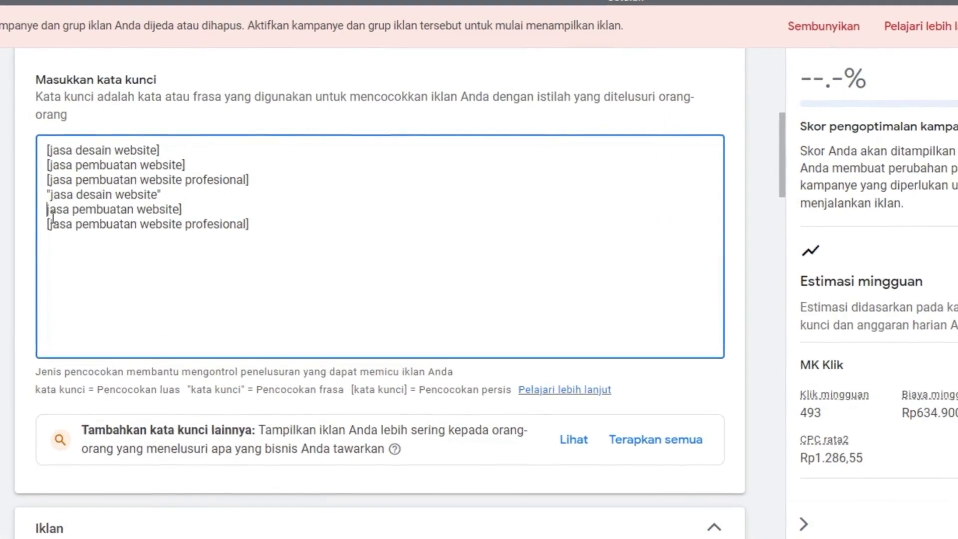
{"action": "left_click", "coordinate": [203, 210]}
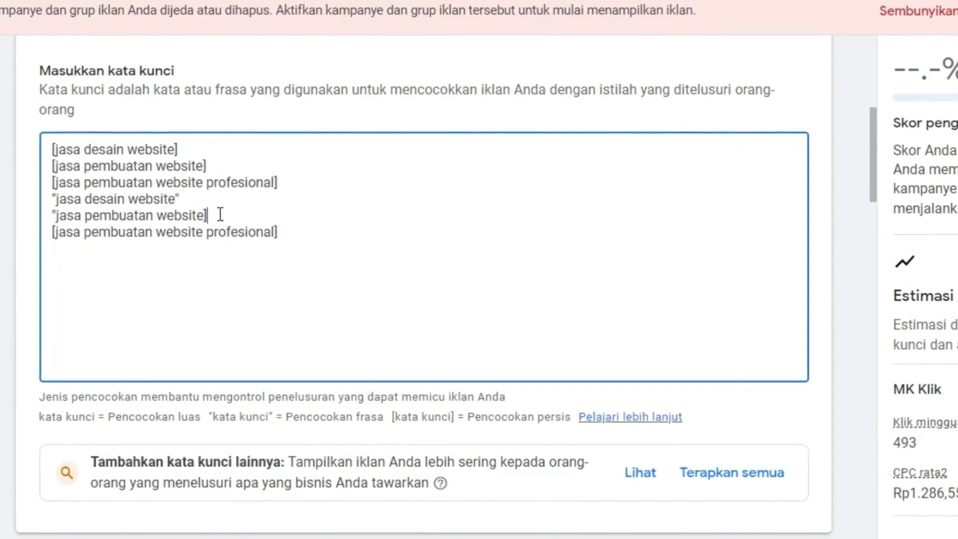
{"action": "key", "text": "BackSpace"}
{"action": "type", "text": "\""}
Step: Replace the brackets around the duplicated "jasa pembuatan website profesional" with quotation marks for phrase match
{"action": "left_click", "coordinate": [56, 237]}
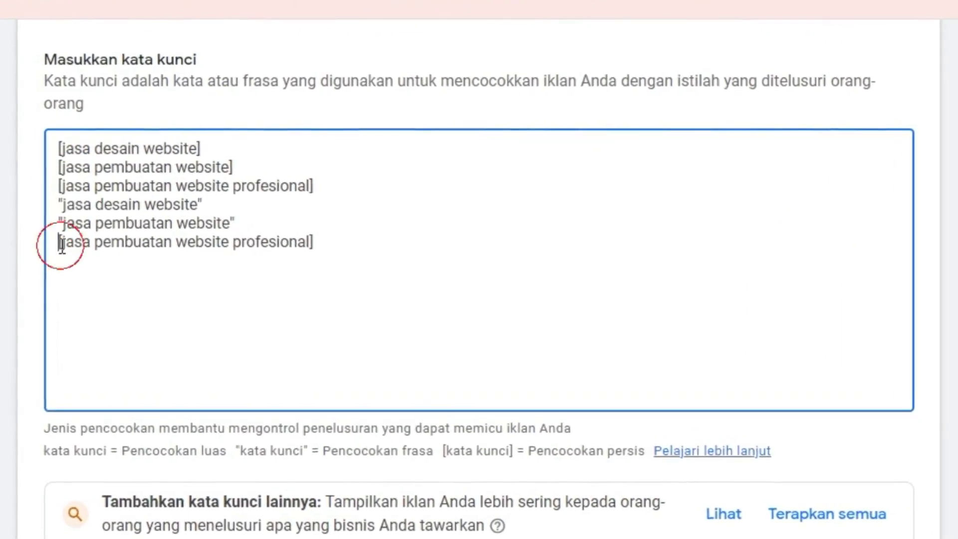
{"action": "key", "text": "BackSpace"}
{"action": "type", "text": "\""}
{"action": "left_click", "coordinate": [362, 253]}
{"action": "key", "text": "BackSpace"}
{"action": "type", "text": "\""}
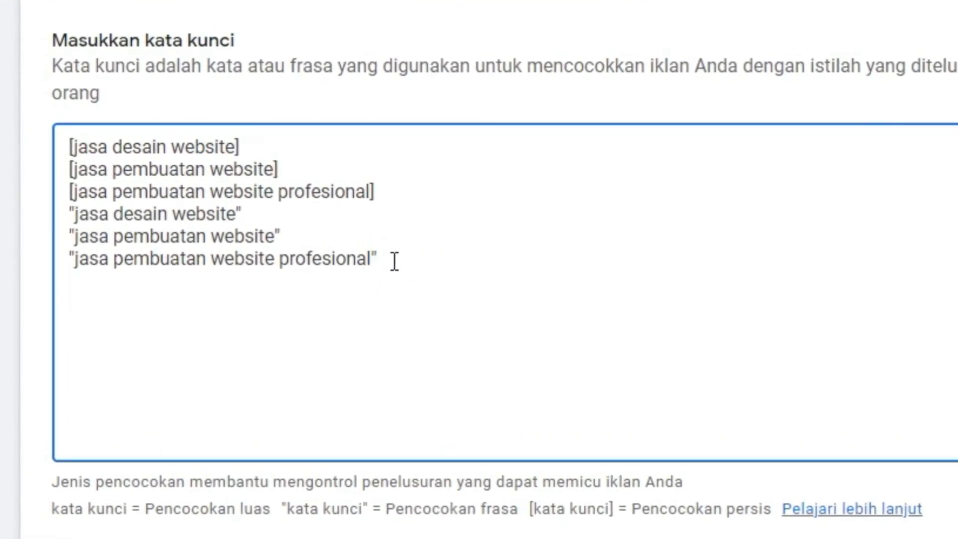
Step: Delete the three quoted phrase-match keywords from the keyword list
{"action": "left_click_drag", "start_coordinate": [395, 261], "coordinate": [64, 226]}
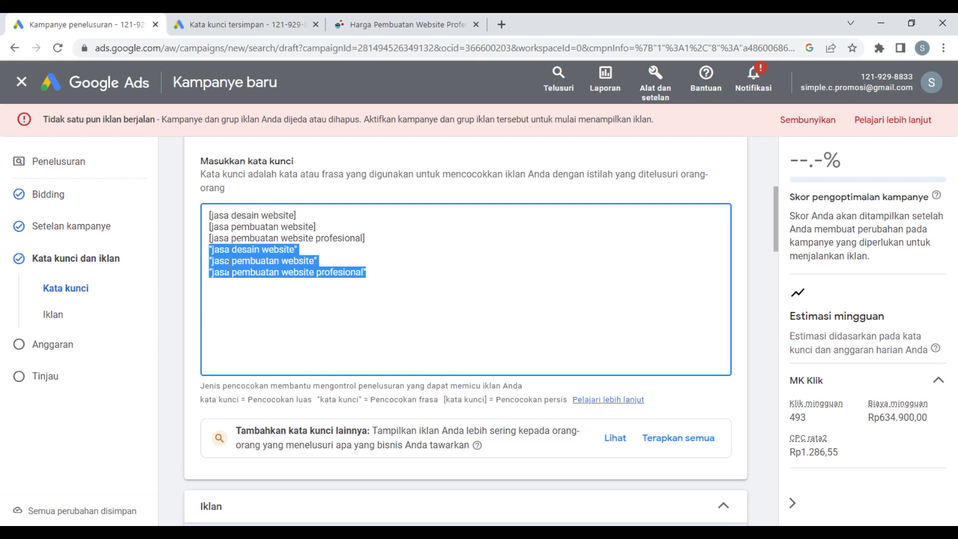
{"action": "key", "text": "BackSpace"}
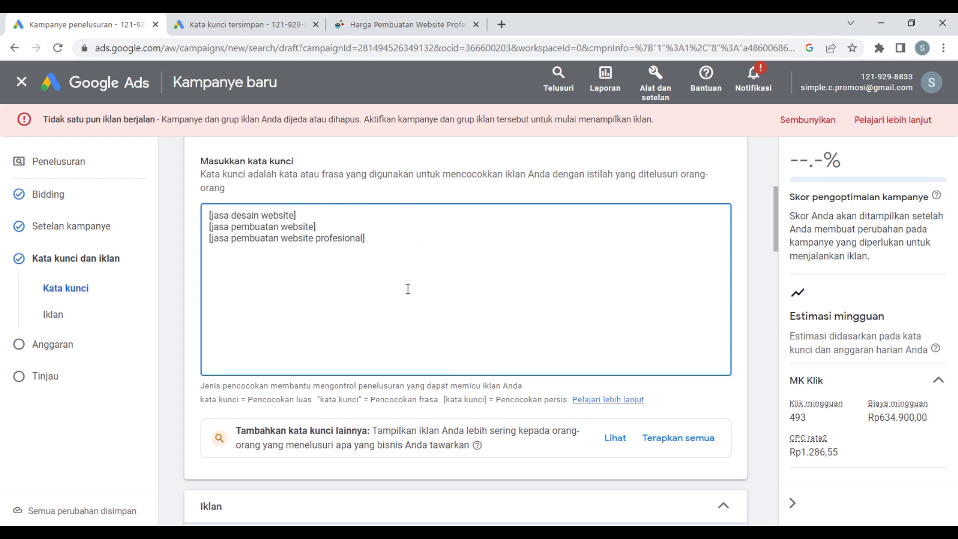
Step: Copy the web address of the open "Harga Pembuatan Website Profesional" page for the ad's final URL
{"action": "scroll", "coordinate": [408, 290], "scroll_direction": "down", "scroll_amount": 3}
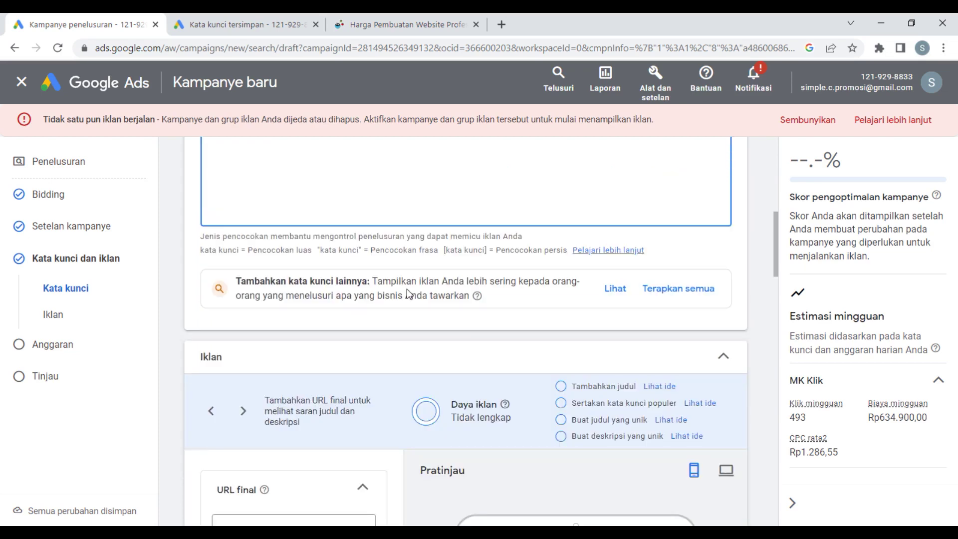
{"action": "scroll", "coordinate": [407, 290], "scroll_direction": "down", "scroll_amount": 5}
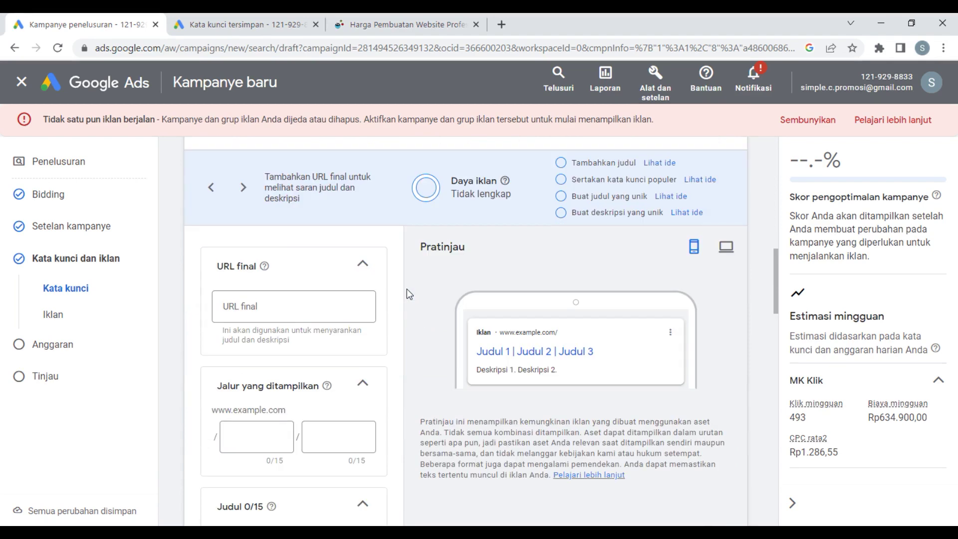
{"action": "scroll", "coordinate": [406, 289], "scroll_direction": "down", "scroll_amount": 3}
{"action": "scroll", "coordinate": [406, 288], "scroll_direction": "up", "scroll_amount": 3}
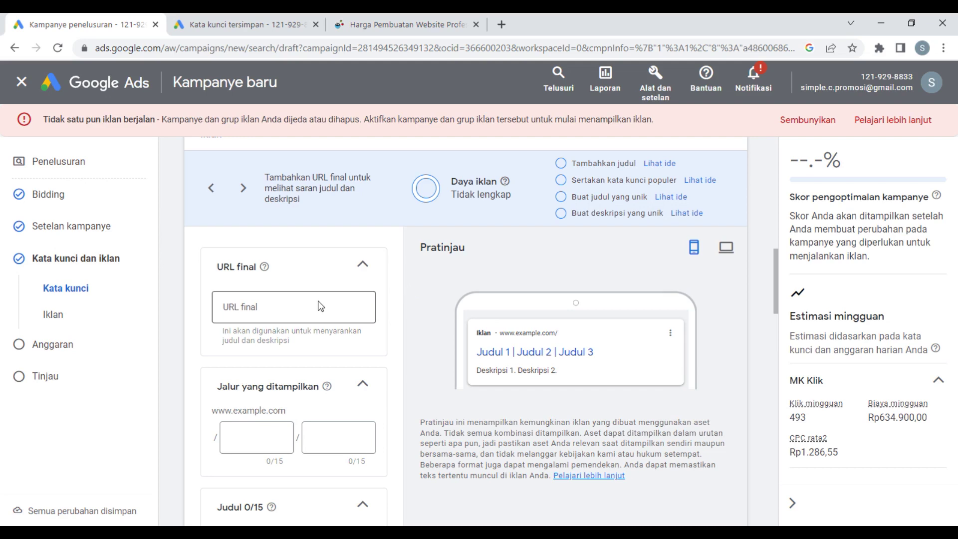
{"action": "left_click", "coordinate": [392, 24]}
{"action": "left_click", "coordinate": [395, 53]}
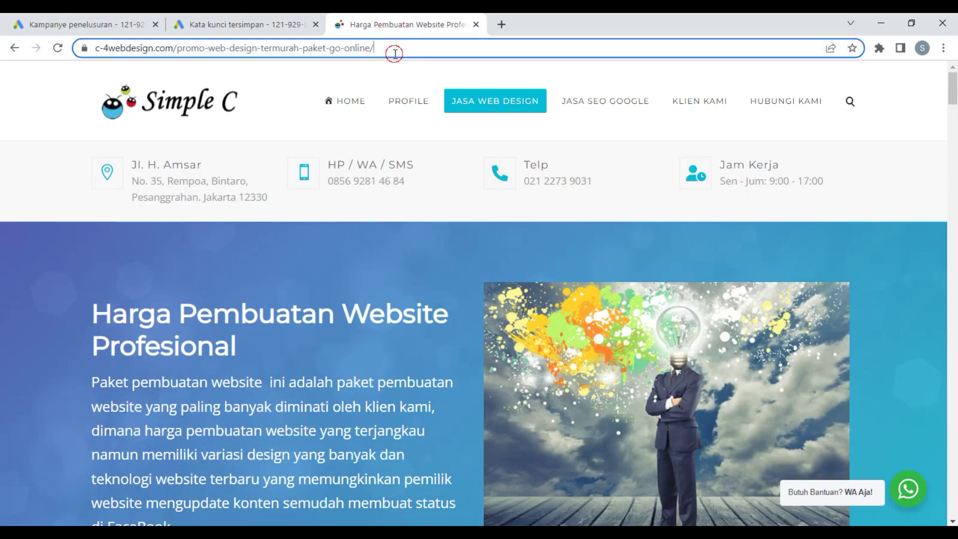
{"action": "right_click", "coordinate": [395, 53]}
{"action": "left_click", "coordinate": [419, 127]}
Step: Close the saved keyword plan and paste the copied c-4webdesign.com page address as the ad's final URL
{"action": "left_click", "coordinate": [294, 24]}
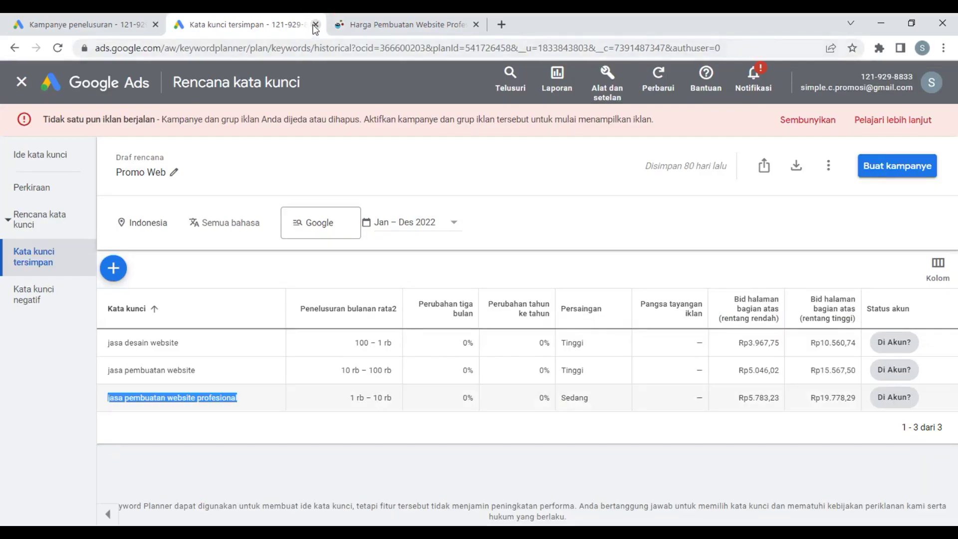
{"action": "left_click", "coordinate": [316, 24]}
{"action": "left_click", "coordinate": [270, 307]}
{"action": "key", "text": "ctrl+v"}
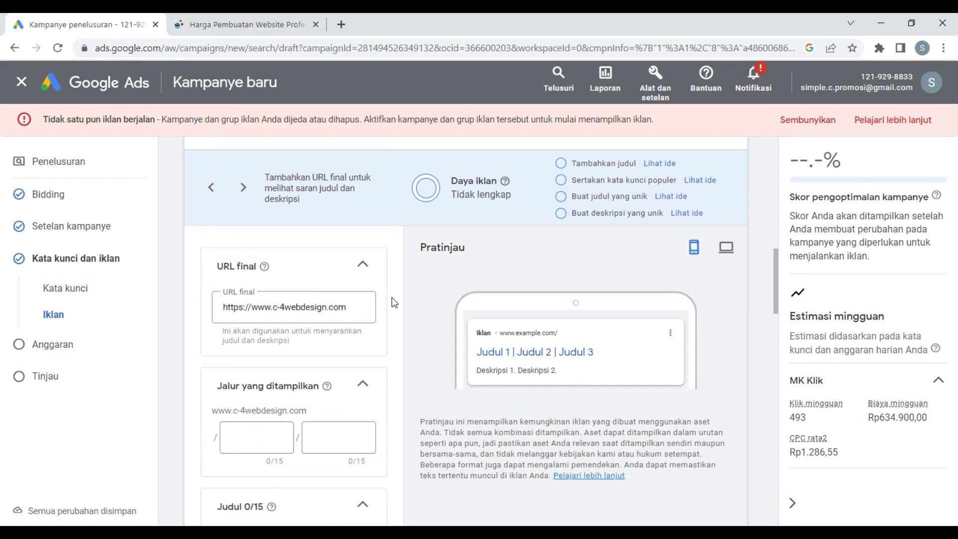
Step: Examine the ad form's headline, description, image, sitelink and callout sections and the keywords suggested for headlines
{"action": "scroll", "coordinate": [419, 310], "scroll_direction": "down", "scroll_amount": 6}
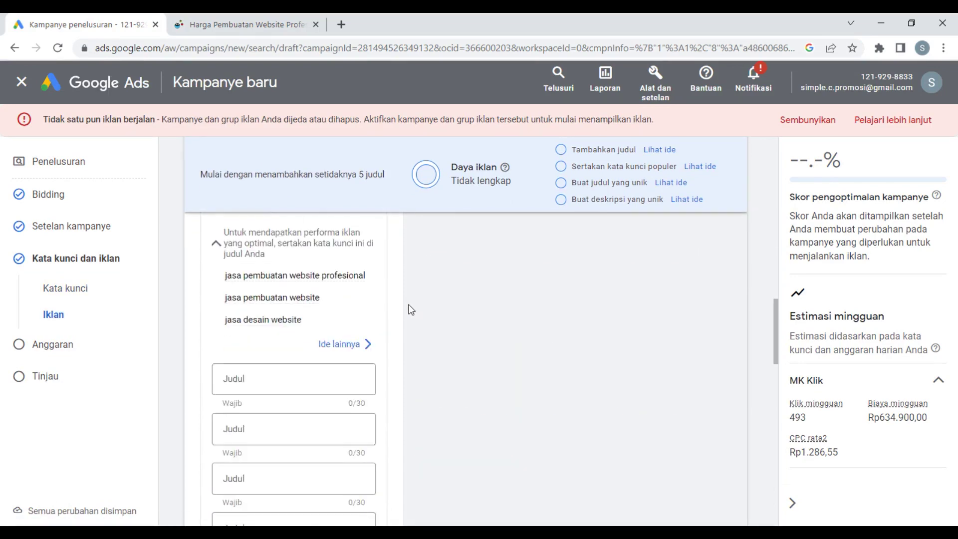
{"action": "scroll", "coordinate": [411, 310], "scroll_direction": "down", "scroll_amount": 3}
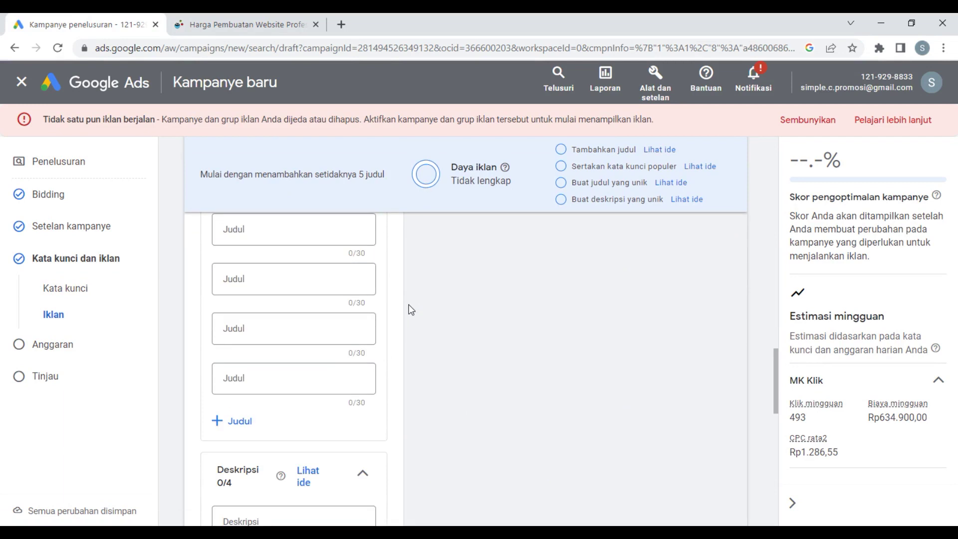
{"action": "scroll", "coordinate": [410, 310], "scroll_direction": "down", "scroll_amount": 3}
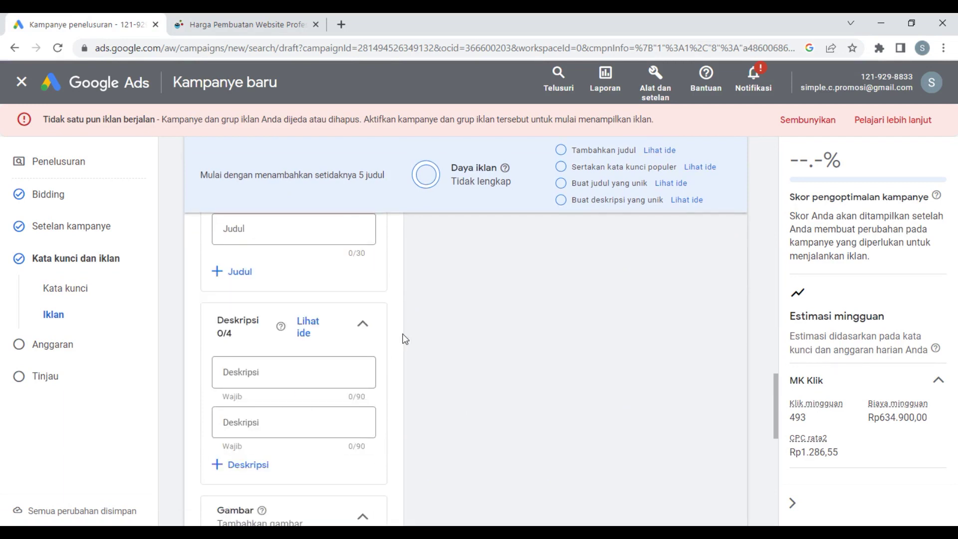
{"action": "scroll", "coordinate": [405, 340], "scroll_direction": "down", "scroll_amount": 3}
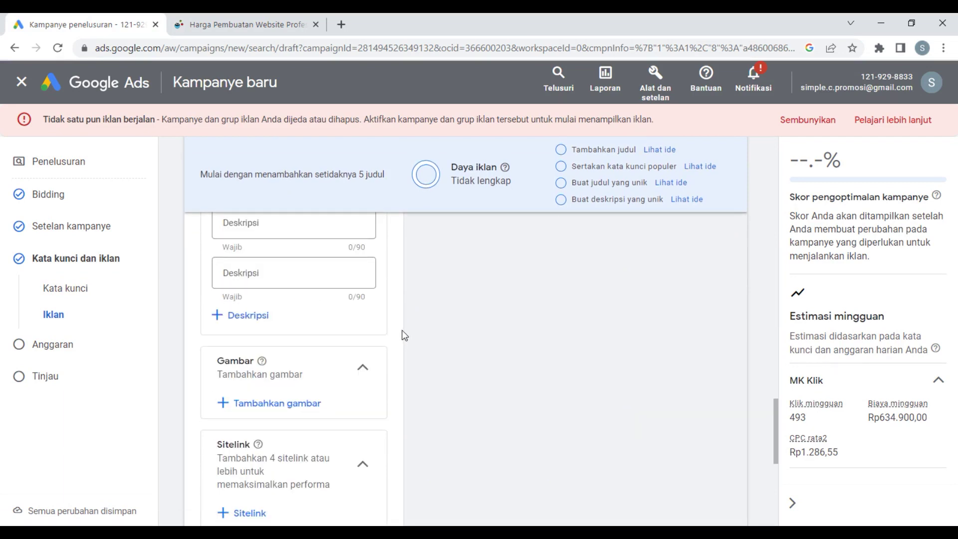
{"action": "scroll", "coordinate": [404, 335], "scroll_direction": "down", "scroll_amount": 3}
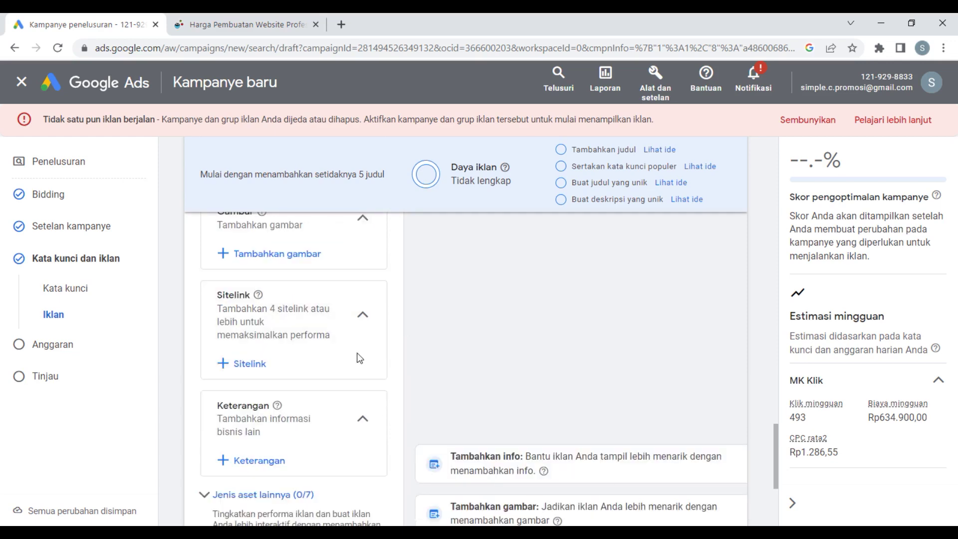
{"action": "scroll", "coordinate": [362, 367], "scroll_direction": "down", "scroll_amount": 3}
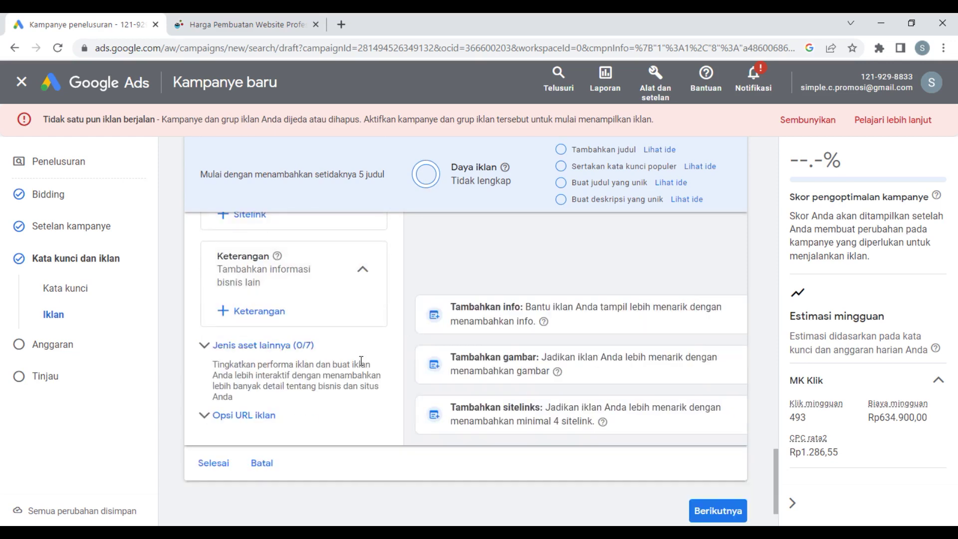
{"action": "scroll", "coordinate": [361, 360], "scroll_direction": "up", "scroll_amount": 5}
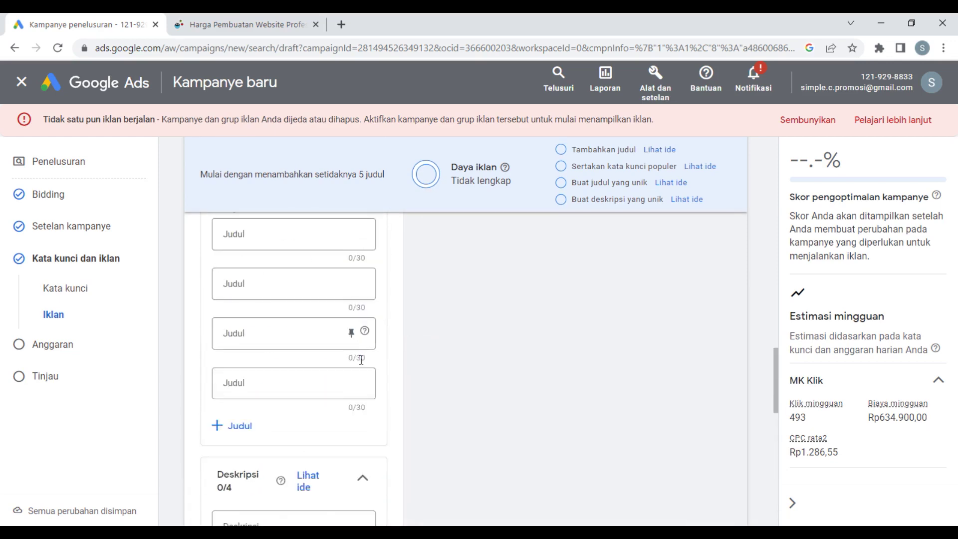
{"action": "scroll", "coordinate": [362, 360], "scroll_direction": "up", "scroll_amount": 3}
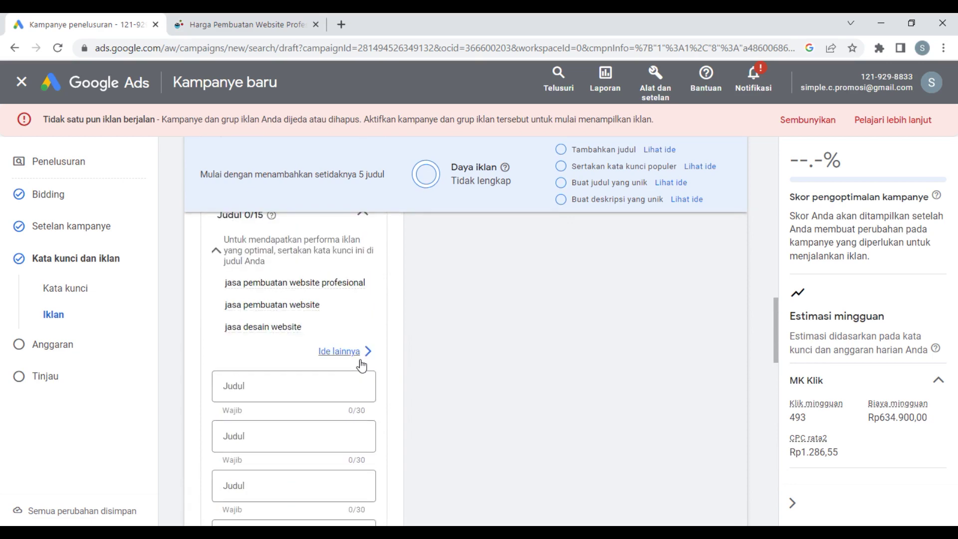
{"action": "scroll", "coordinate": [294, 327], "scroll_direction": "up", "scroll_amount": 3}
{"action": "scroll", "coordinate": [293, 327], "scroll_direction": "down", "scroll_amount": 3}
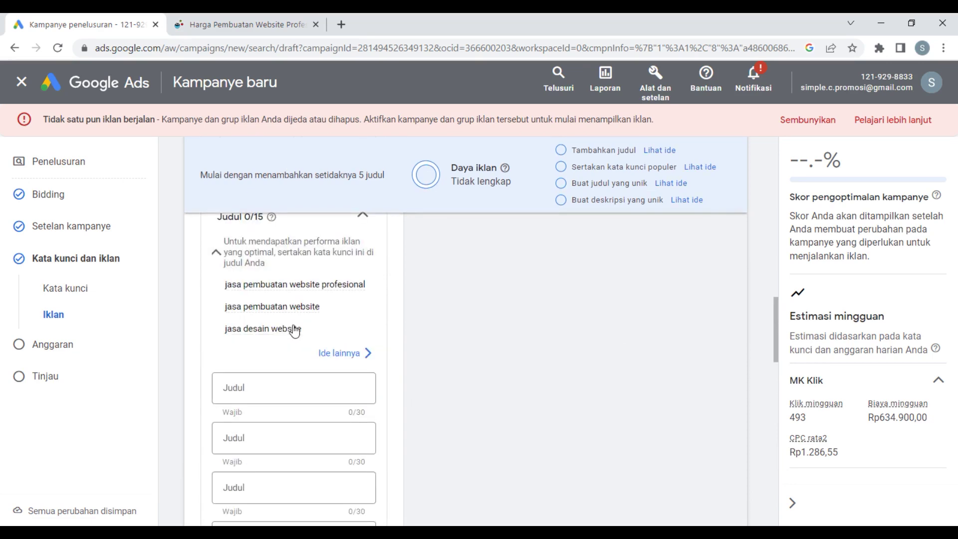
{"action": "scroll", "coordinate": [295, 331], "scroll_direction": "down", "scroll_amount": 2}
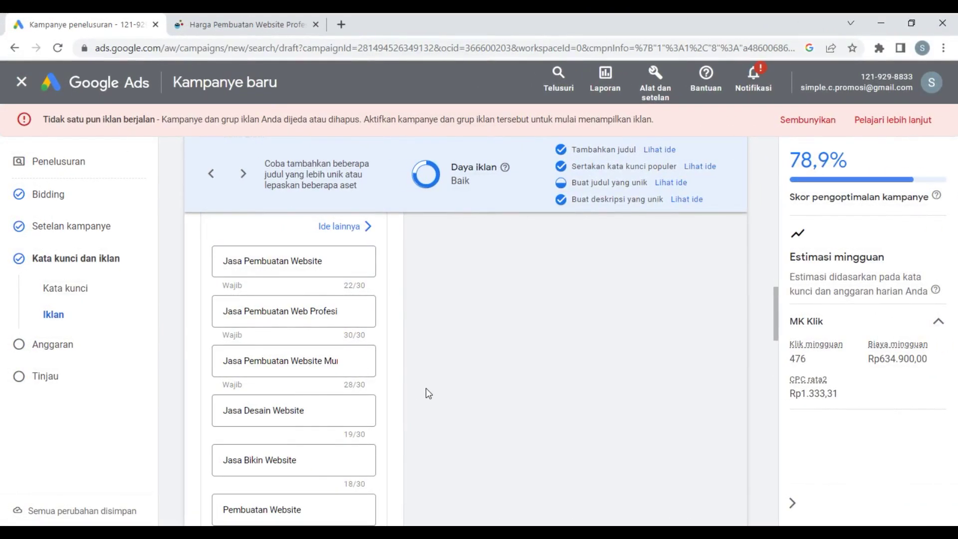
Step: Review the completed ad headlines and descriptions together with the ad strength rating
{"action": "scroll", "coordinate": [421, 382], "scroll_direction": "up", "scroll_amount": 3}
{"action": "scroll", "coordinate": [394, 403], "scroll_direction": "down", "scroll_amount": 9}
{"action": "scroll", "coordinate": [372, 403], "scroll_direction": "down", "scroll_amount": 7}
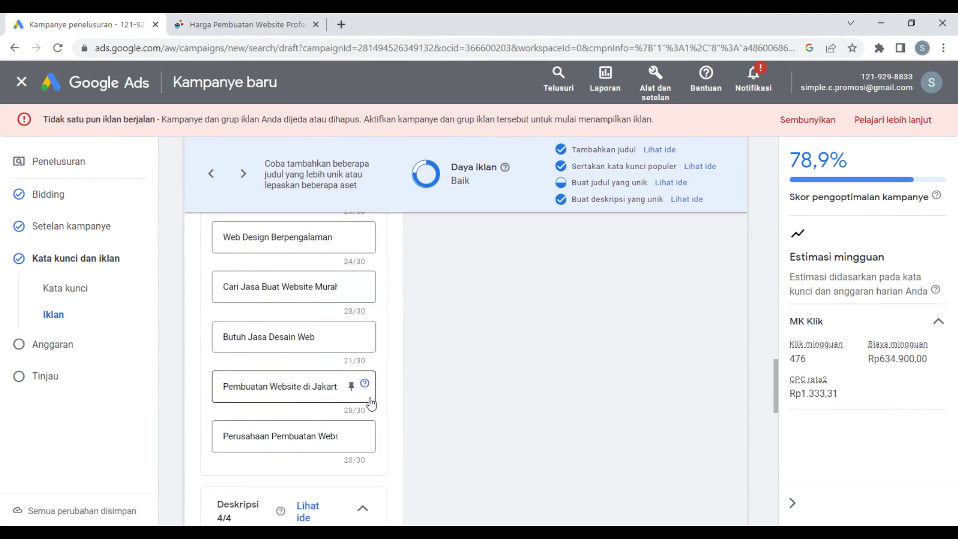
{"action": "scroll", "coordinate": [275, 427], "scroll_direction": "down", "scroll_amount": 6}
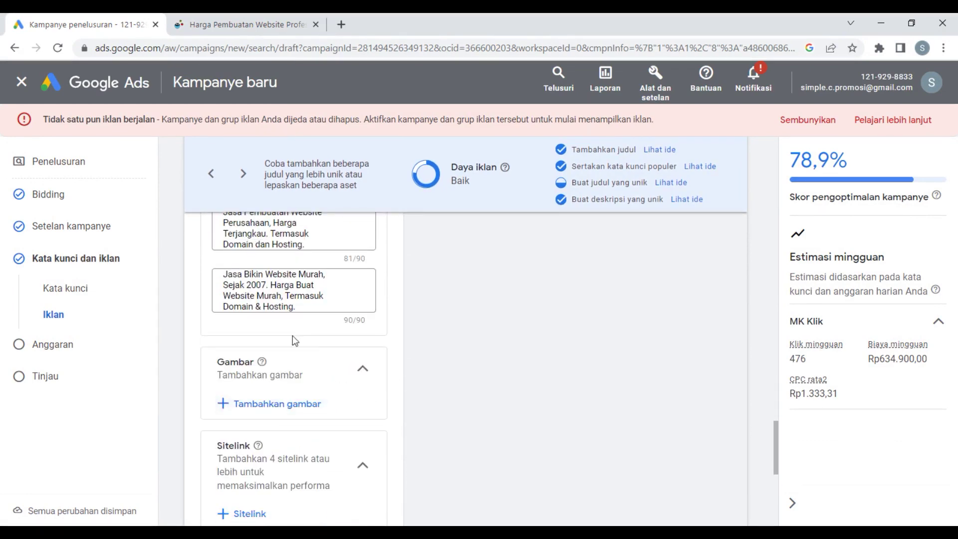
{"action": "scroll", "coordinate": [437, 305], "scroll_direction": "up", "scroll_amount": 6}
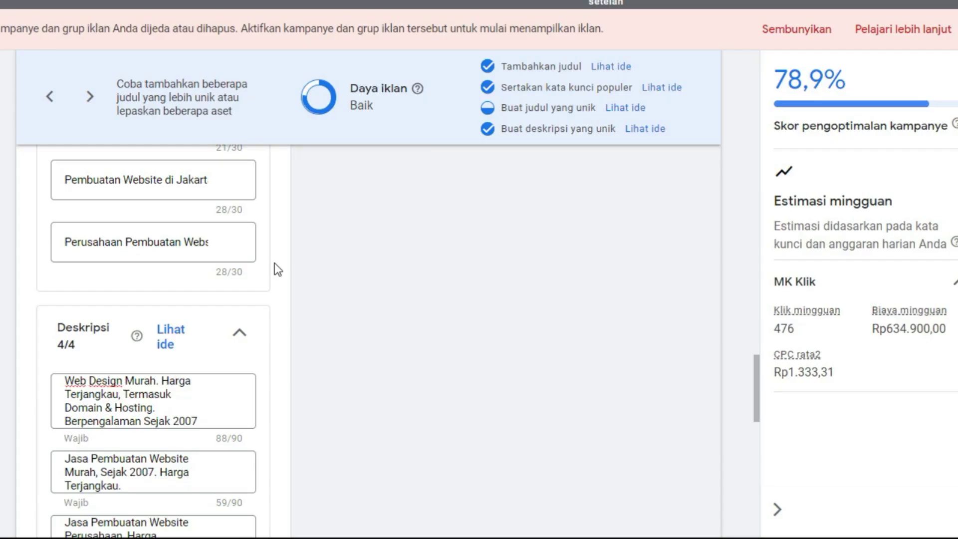
{"action": "scroll", "coordinate": [392, 309], "scroll_direction": "up", "scroll_amount": 5}
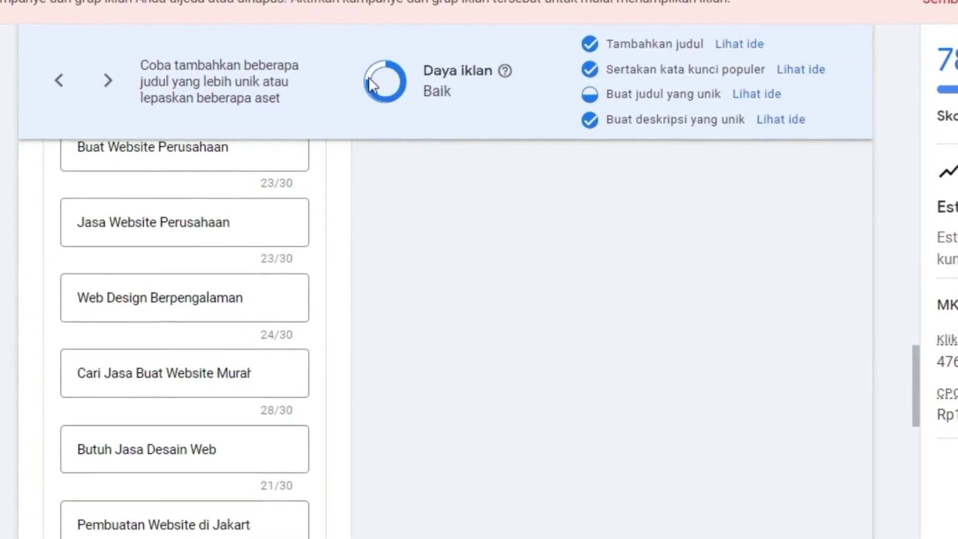
Step: Check the individual ad headlines and the four descriptions against the ad strength criteria
{"action": "scroll", "coordinate": [255, 305], "scroll_direction": "up", "scroll_amount": 3}
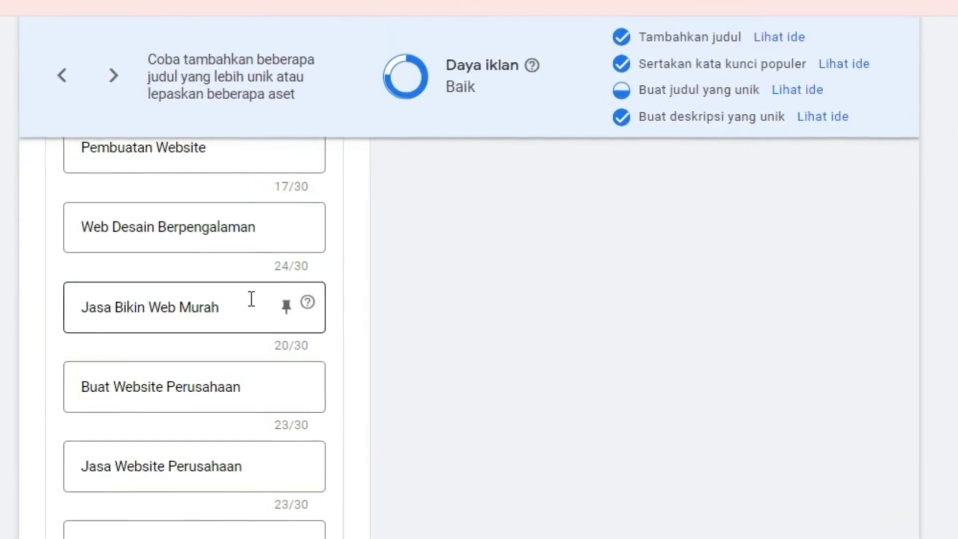
{"action": "scroll", "coordinate": [251, 300], "scroll_direction": "up", "scroll_amount": 2}
{"action": "scroll", "coordinate": [149, 215], "scroll_direction": "up", "scroll_amount": 2}
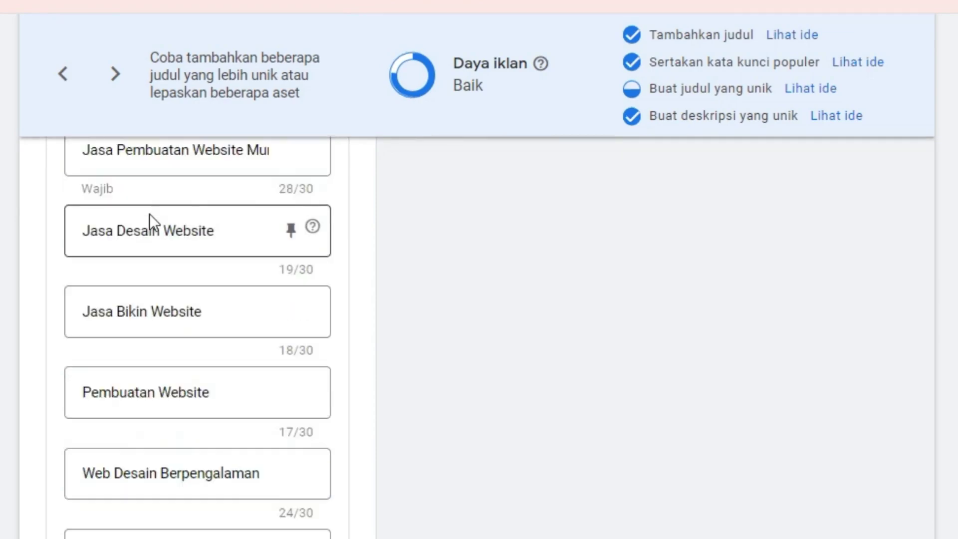
{"action": "scroll", "coordinate": [148, 213], "scroll_direction": "up", "scroll_amount": 2}
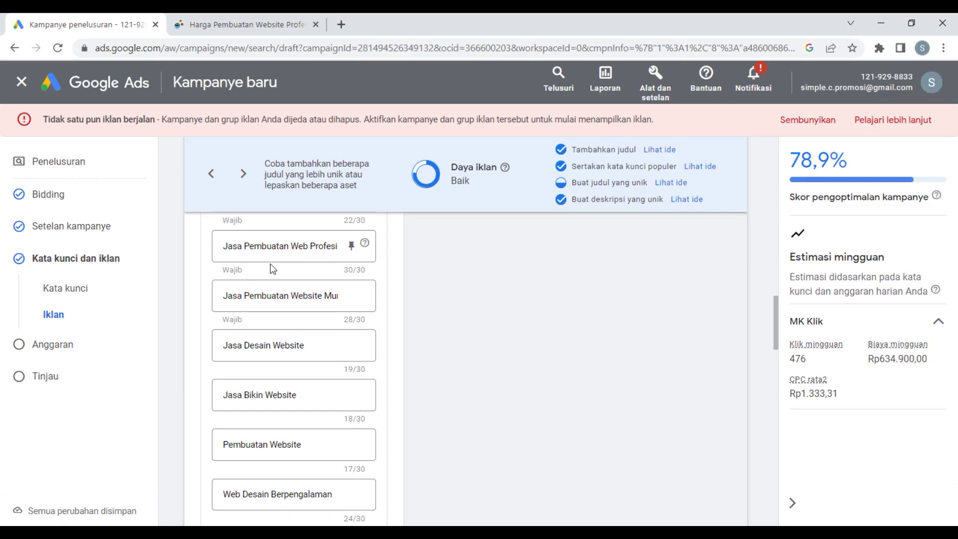
{"action": "scroll", "coordinate": [272, 270], "scroll_direction": "up", "scroll_amount": 1}
{"action": "scroll", "coordinate": [267, 284], "scroll_direction": "down", "scroll_amount": 7}
{"action": "scroll", "coordinate": [265, 292], "scroll_direction": "down", "scroll_amount": 3}
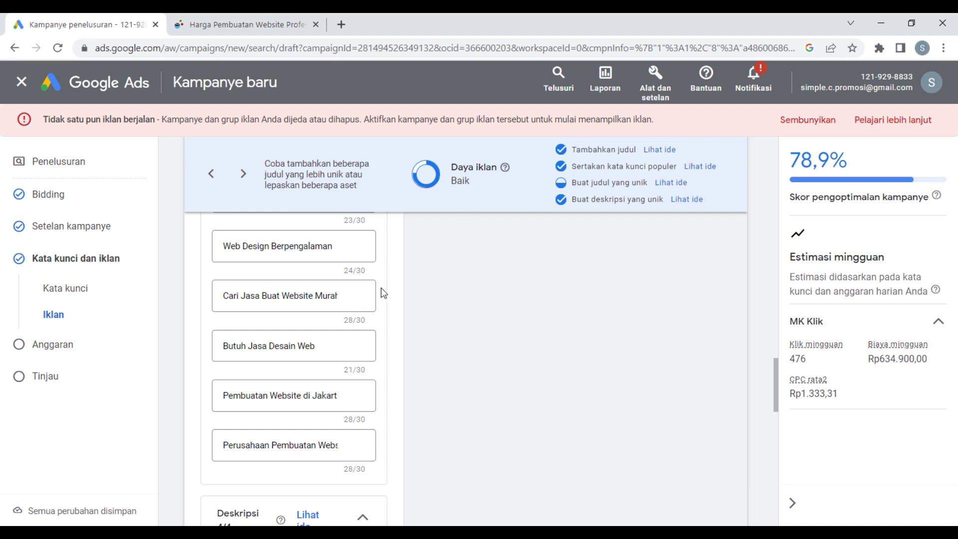
{"action": "scroll", "coordinate": [379, 299], "scroll_direction": "up", "scroll_amount": 2}
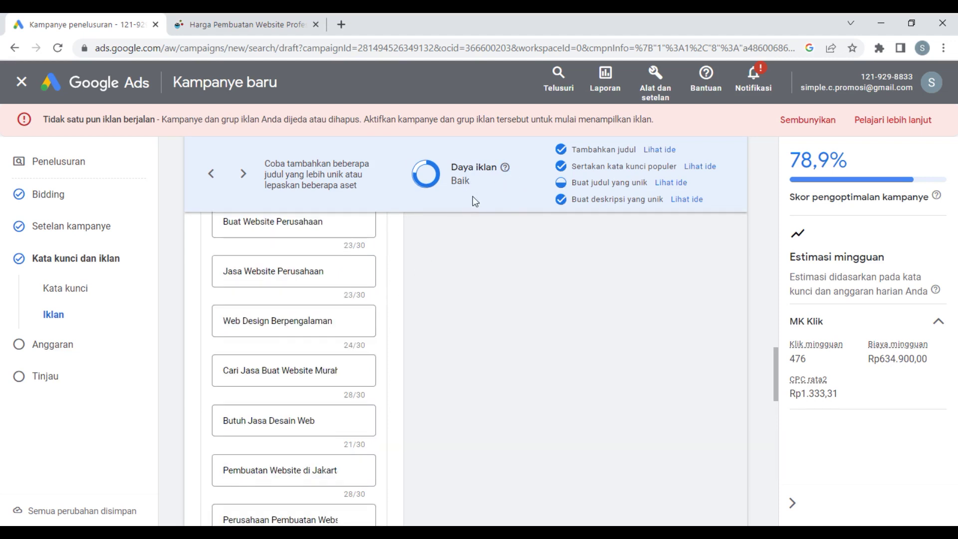
{"action": "scroll", "coordinate": [378, 258], "scroll_direction": "down", "scroll_amount": 15}
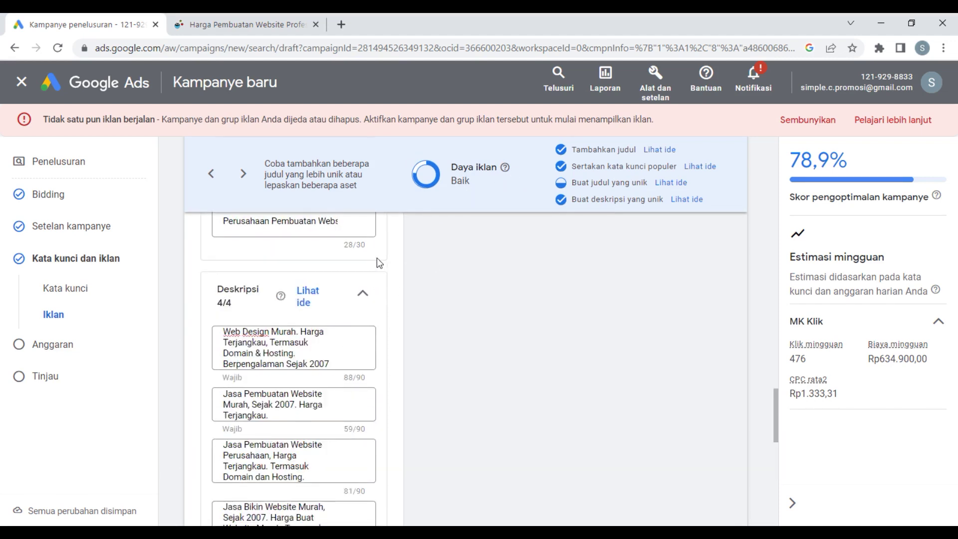
{"action": "scroll", "coordinate": [378, 264], "scroll_direction": "up", "scroll_amount": 3}
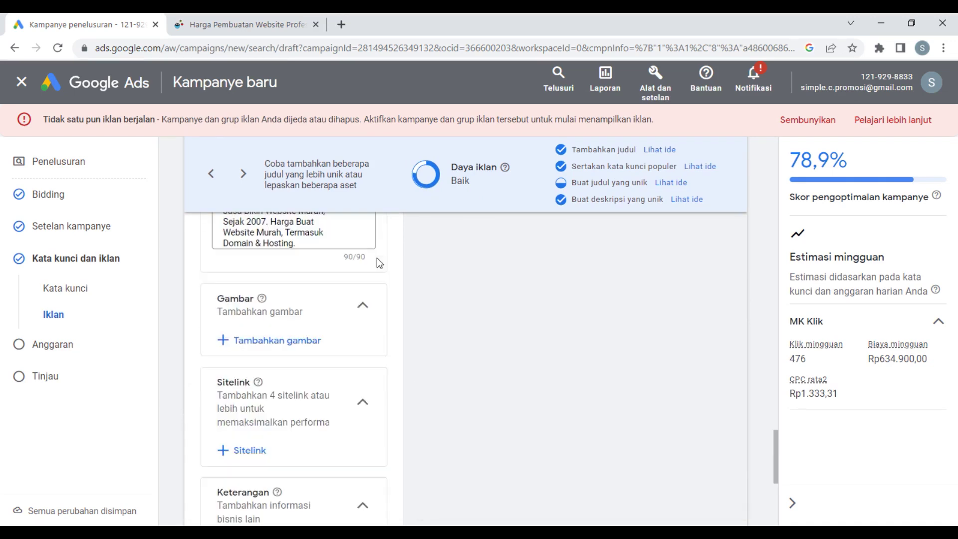
Step: Enter four new campaign sitelinks, Web Murah, Web Design Berpangalaman, Jasa Pembuatan Website and Buat Web, with two description lines and c-4webdesign.com final URLs
{"action": "scroll", "coordinate": [378, 263], "scroll_direction": "down", "scroll_amount": 2}
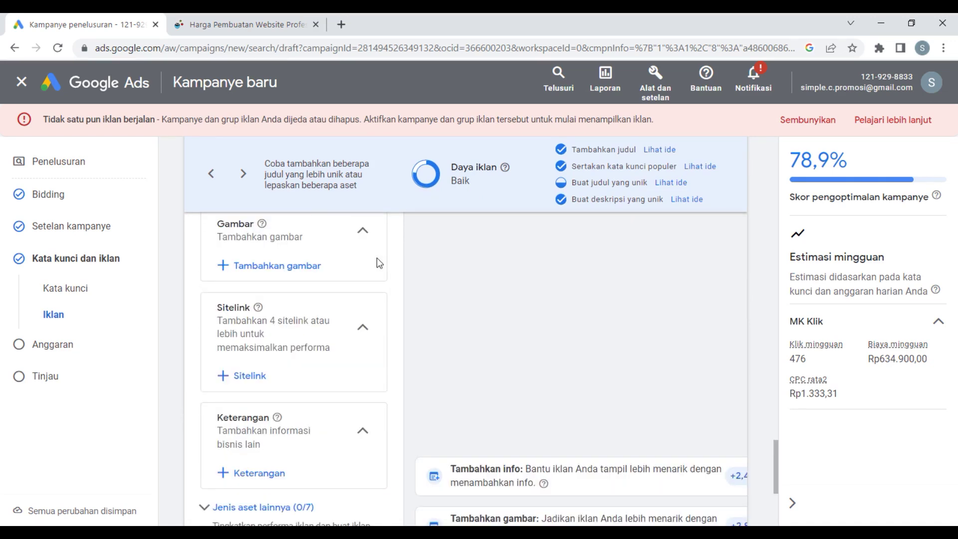
{"action": "left_click", "coordinate": [252, 376]}
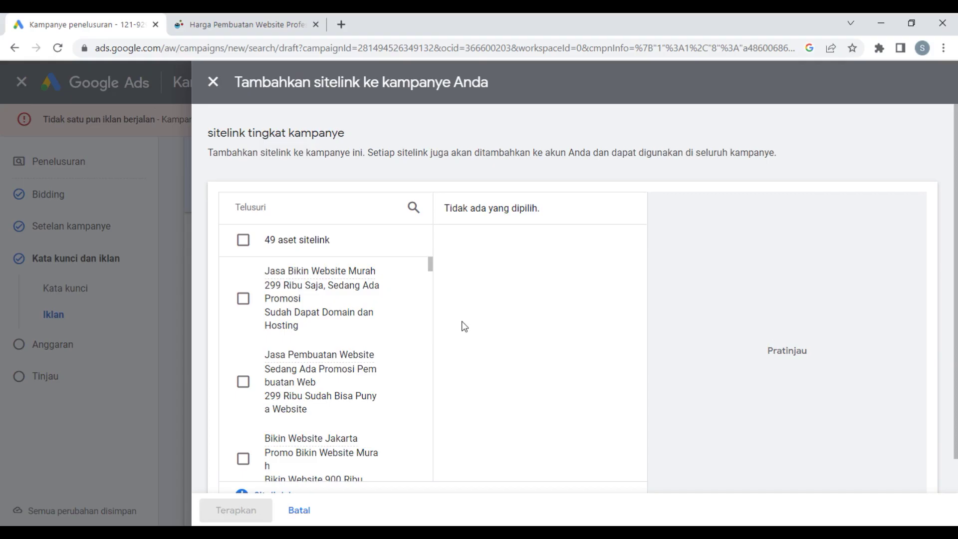
{"action": "scroll", "coordinate": [392, 347], "scroll_direction": "down", "scroll_amount": 5}
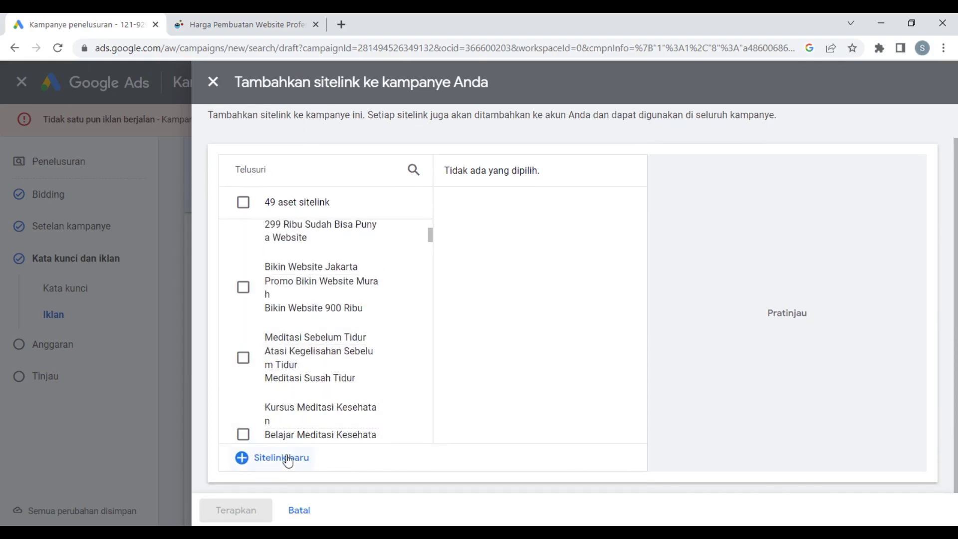
{"action": "left_click", "coordinate": [285, 459]}
{"action": "left_click", "coordinate": [344, 256]}
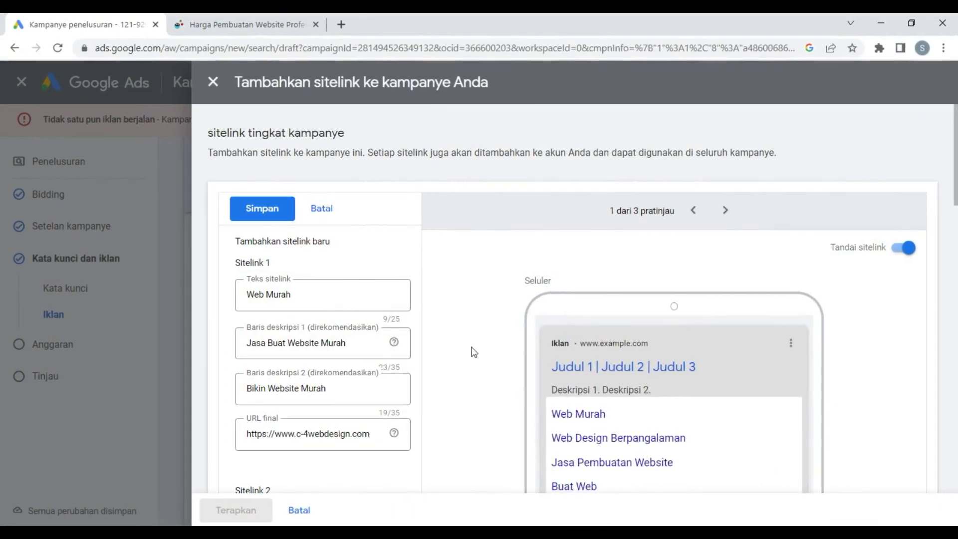
Step: Check the texts and final URLs of the four new sitelinks, save them and apply them to the campaign
{"action": "scroll", "coordinate": [472, 351], "scroll_direction": "down", "scroll_amount": 5}
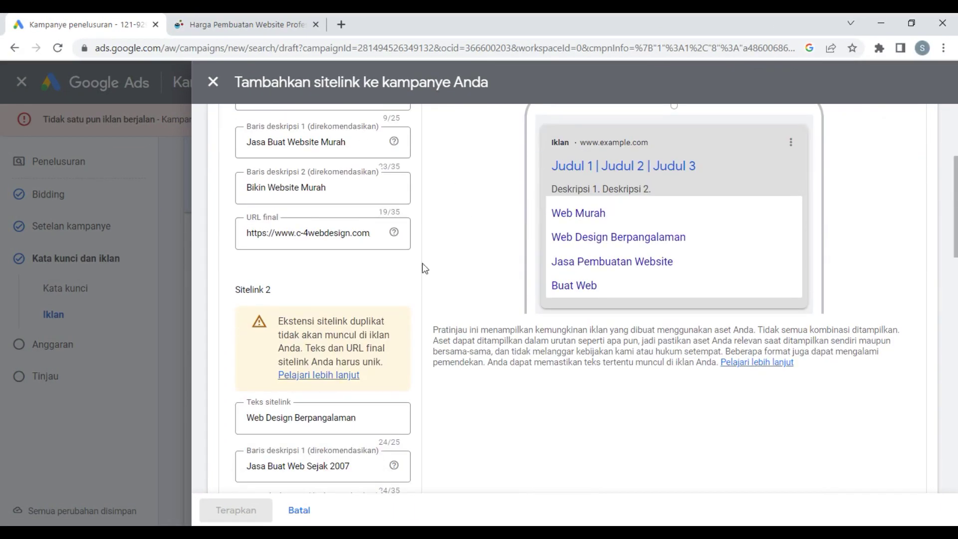
{"action": "scroll", "coordinate": [429, 229], "scroll_direction": "up", "scroll_amount": 3}
{"action": "scroll", "coordinate": [280, 251], "scroll_direction": "down", "scroll_amount": 4}
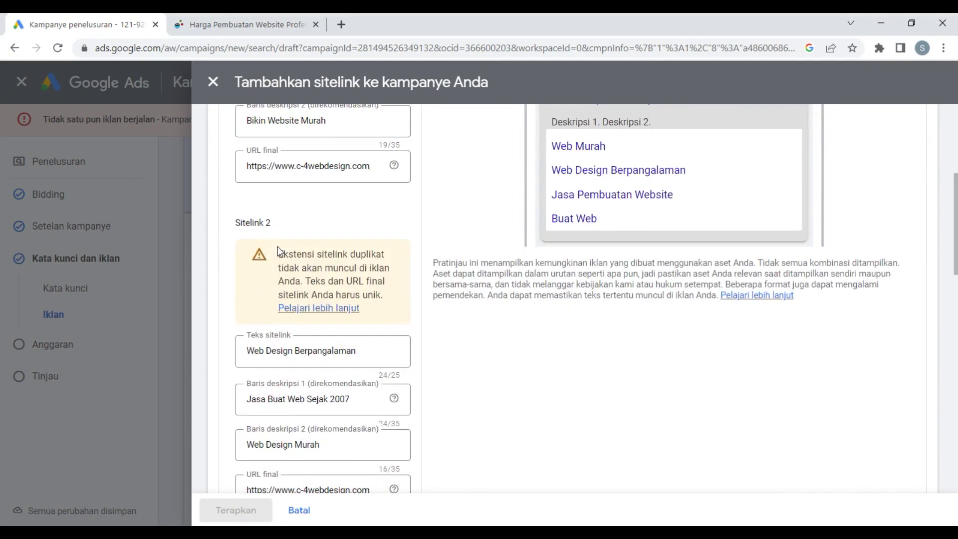
{"action": "scroll", "coordinate": [279, 259], "scroll_direction": "down", "scroll_amount": 4}
{"action": "scroll", "coordinate": [279, 268], "scroll_direction": "down", "scroll_amount": 4}
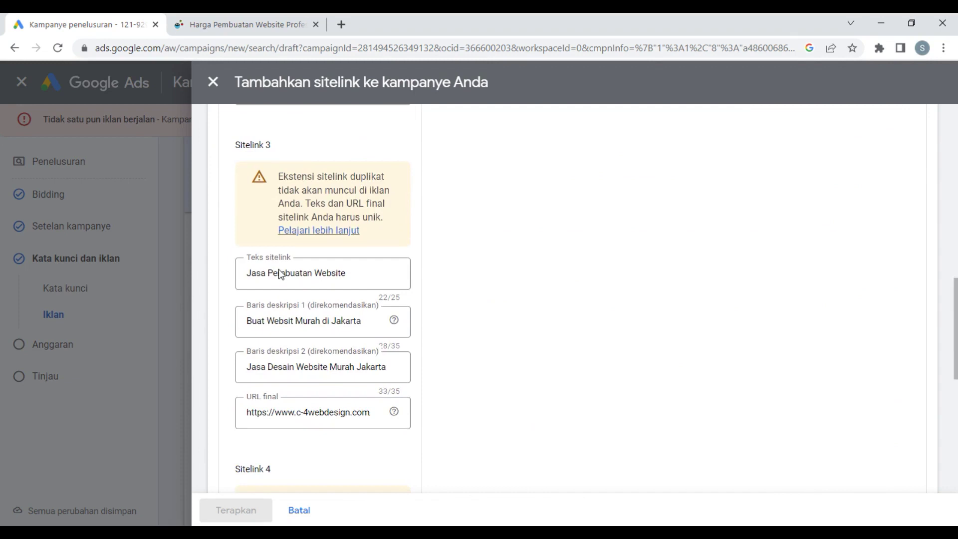
{"action": "scroll", "coordinate": [298, 257], "scroll_direction": "down", "scroll_amount": 5}
{"action": "scroll", "coordinate": [331, 307], "scroll_direction": "down", "scroll_amount": 5}
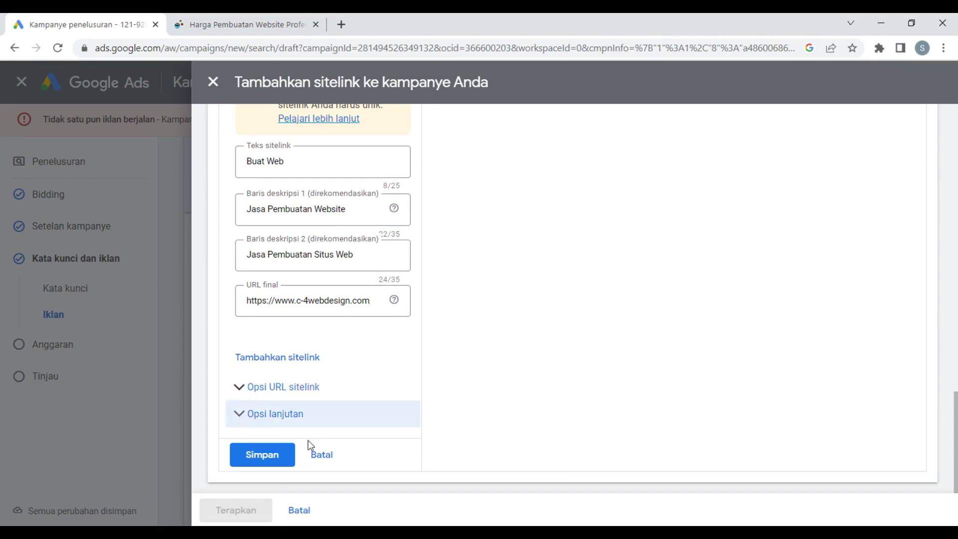
{"action": "left_click", "coordinate": [256, 462]}
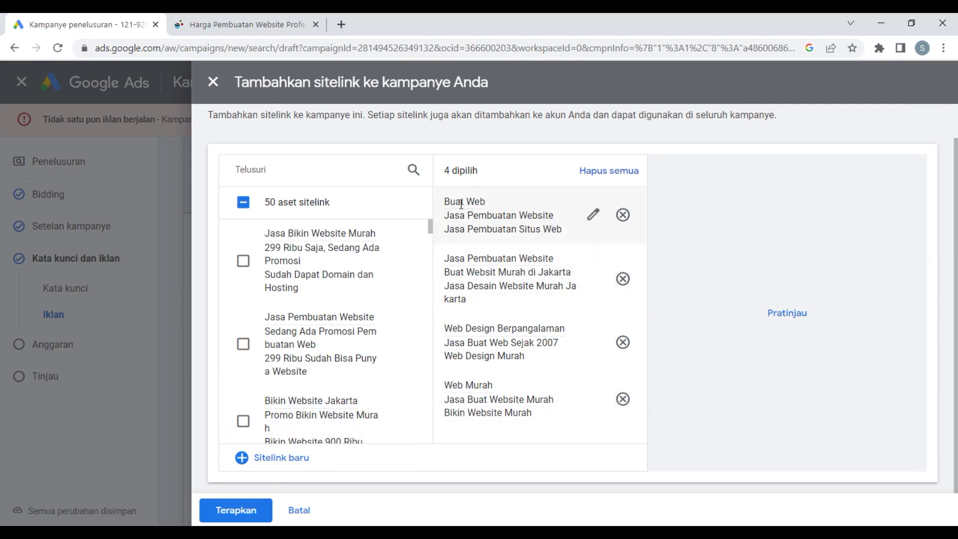
{"action": "left_click", "coordinate": [234, 510]}
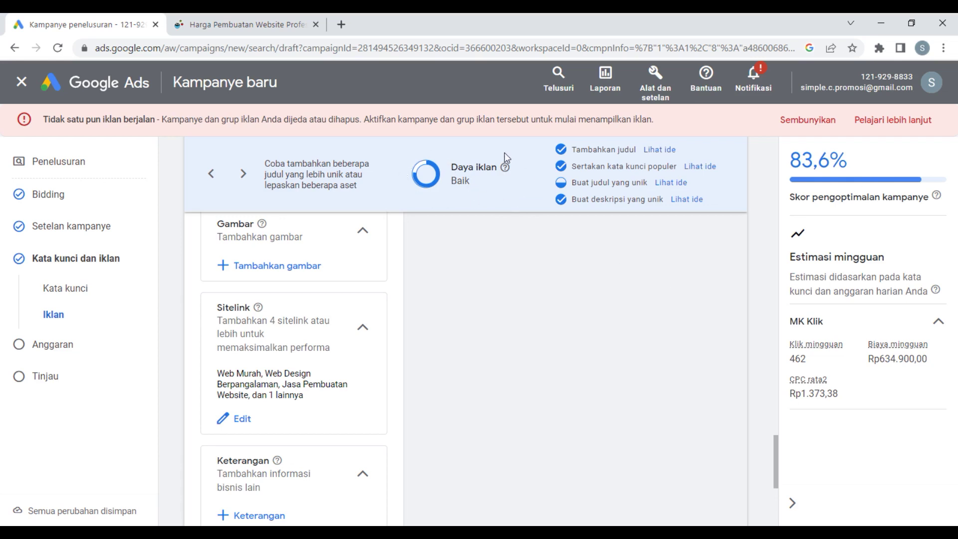
Step: Examine the image, sitelink, callout and other asset sections at the end of the ad form
{"action": "scroll", "coordinate": [574, 354], "scroll_direction": "down", "scroll_amount": 4}
{"action": "scroll", "coordinate": [574, 351], "scroll_direction": "up", "scroll_amount": 6}
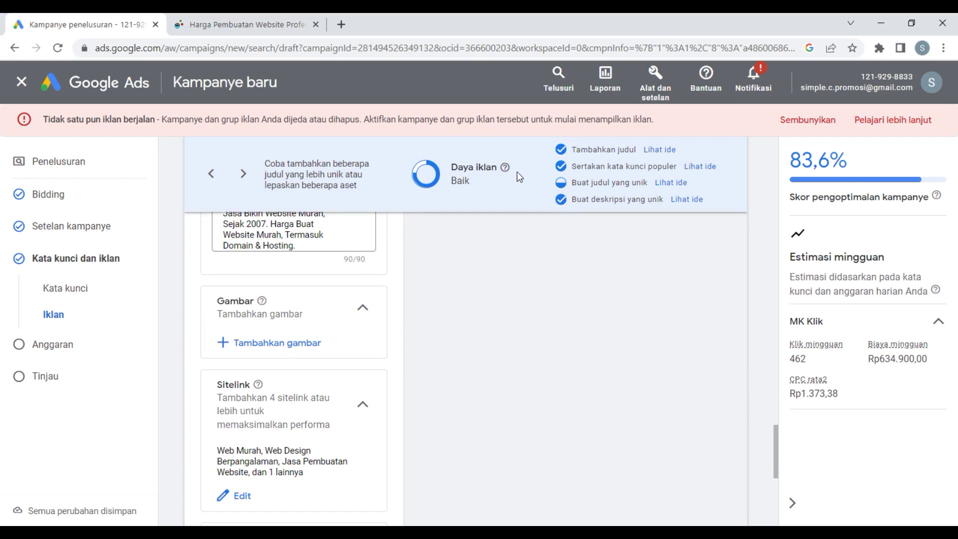
{"action": "scroll", "coordinate": [554, 331], "scroll_direction": "down", "scroll_amount": 3}
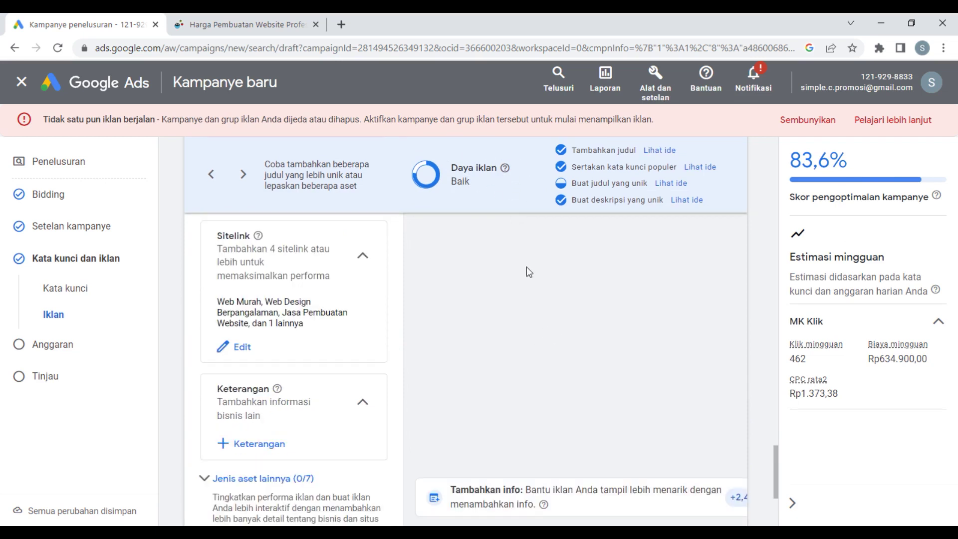
{"action": "scroll", "coordinate": [543, 288], "scroll_direction": "down", "scroll_amount": 3}
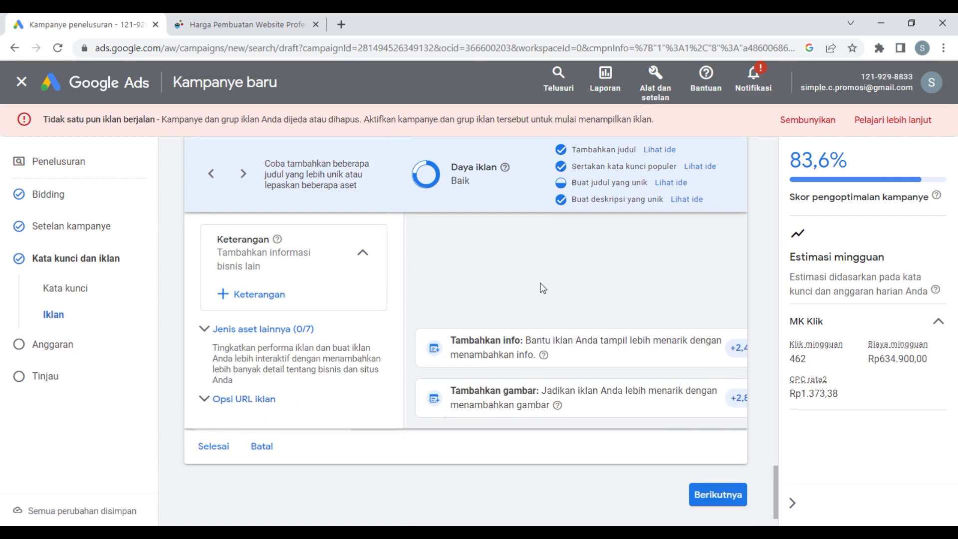
{"action": "scroll", "coordinate": [540, 290], "scroll_direction": "up", "scroll_amount": 4}
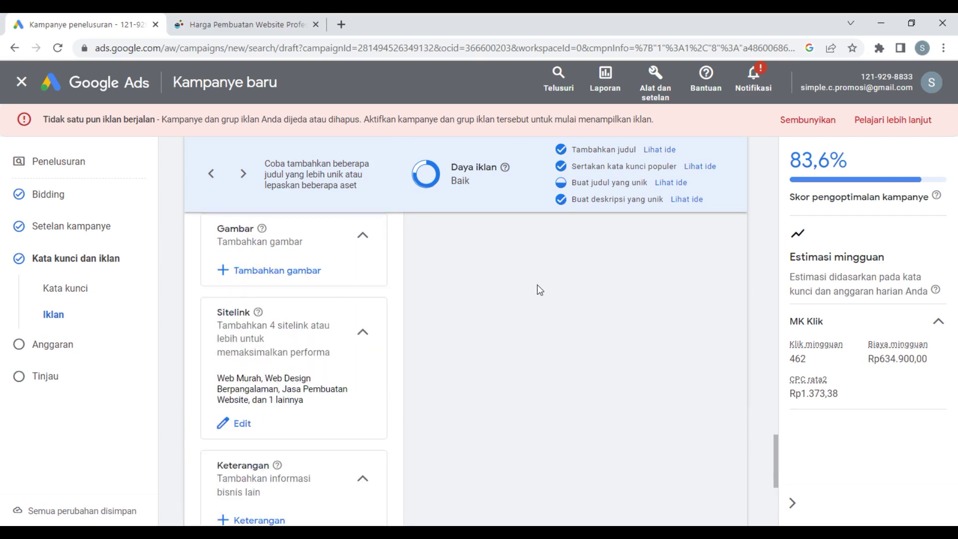
{"action": "scroll", "coordinate": [540, 290], "scroll_direction": "up", "scroll_amount": 3}
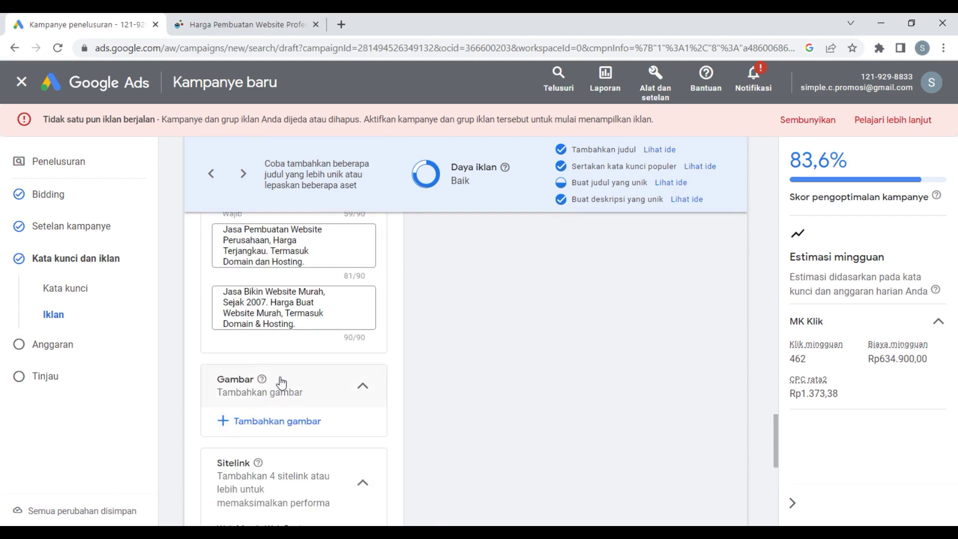
{"action": "scroll", "coordinate": [501, 374], "scroll_direction": "down", "scroll_amount": 6}
{"action": "scroll", "coordinate": [501, 374], "scroll_direction": "down", "scroll_amount": 3}
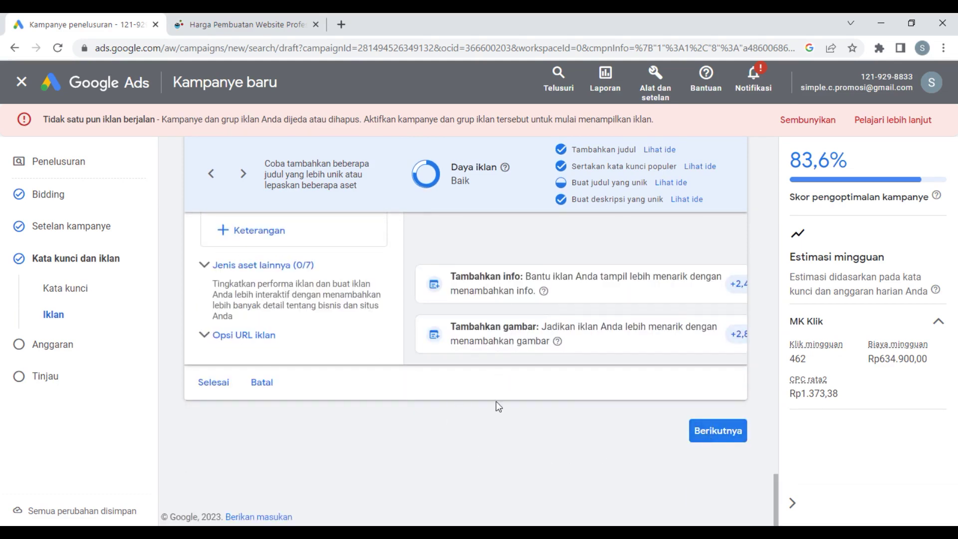
{"action": "scroll", "coordinate": [496, 402], "scroll_direction": "up", "scroll_amount": 6}
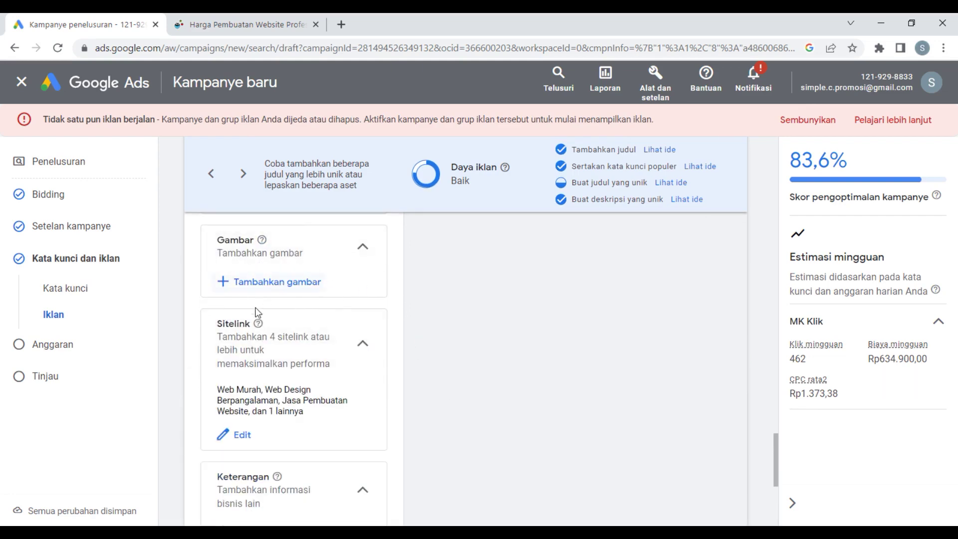
{"action": "scroll", "coordinate": [447, 361], "scroll_direction": "down", "scroll_amount": 6}
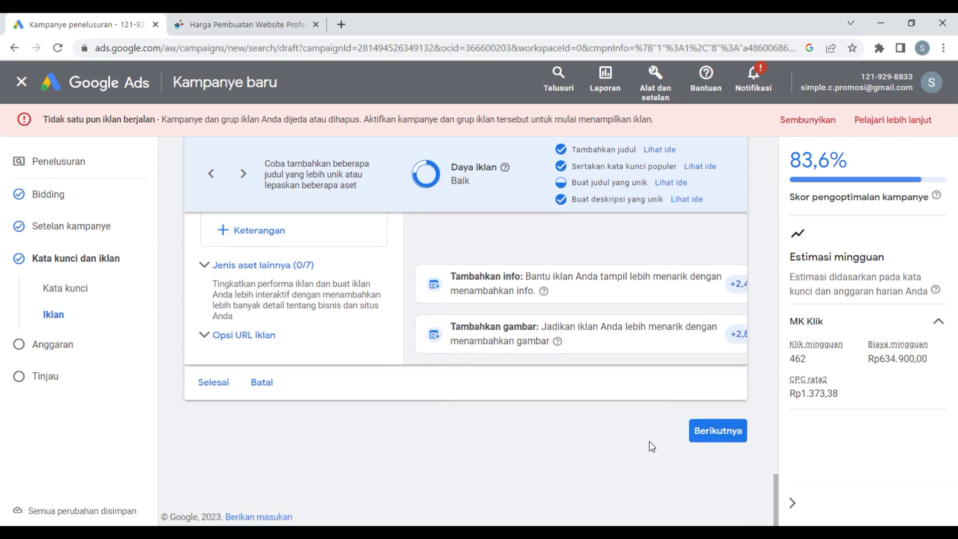
Step: Continue to the budget stage and set a custom average daily budget of Rp25.000 for the campaign
{"action": "left_click", "coordinate": [719, 432]}
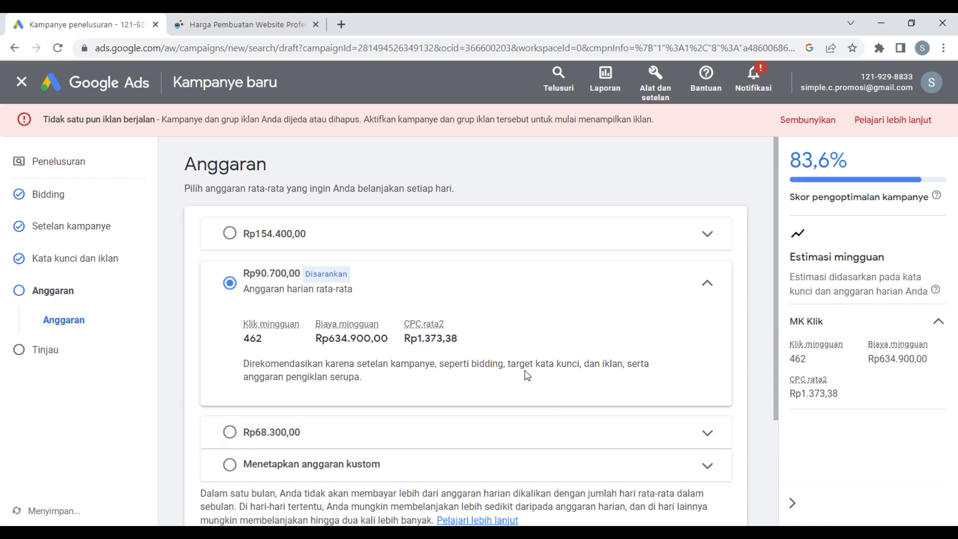
{"action": "scroll", "coordinate": [525, 369], "scroll_direction": "down", "scroll_amount": 2}
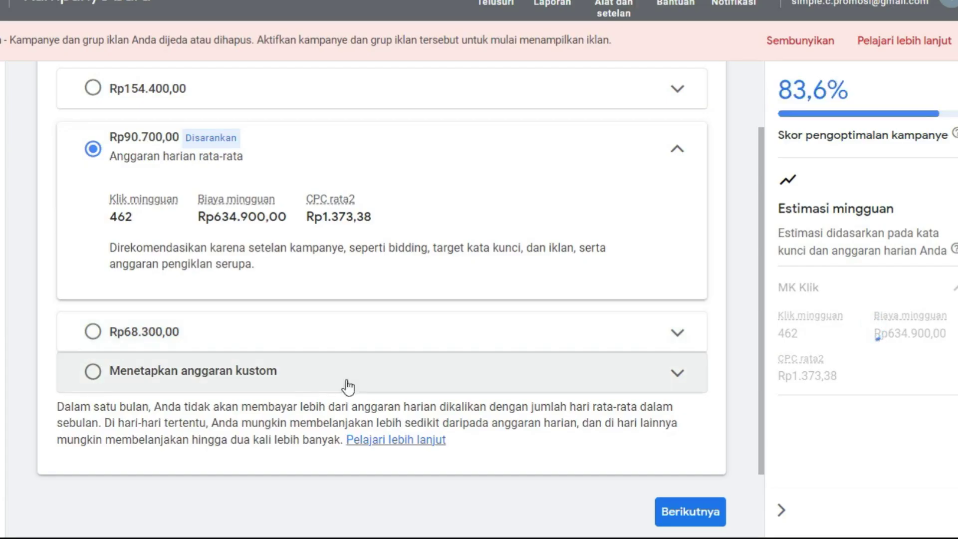
{"action": "left_click", "coordinate": [332, 387]}
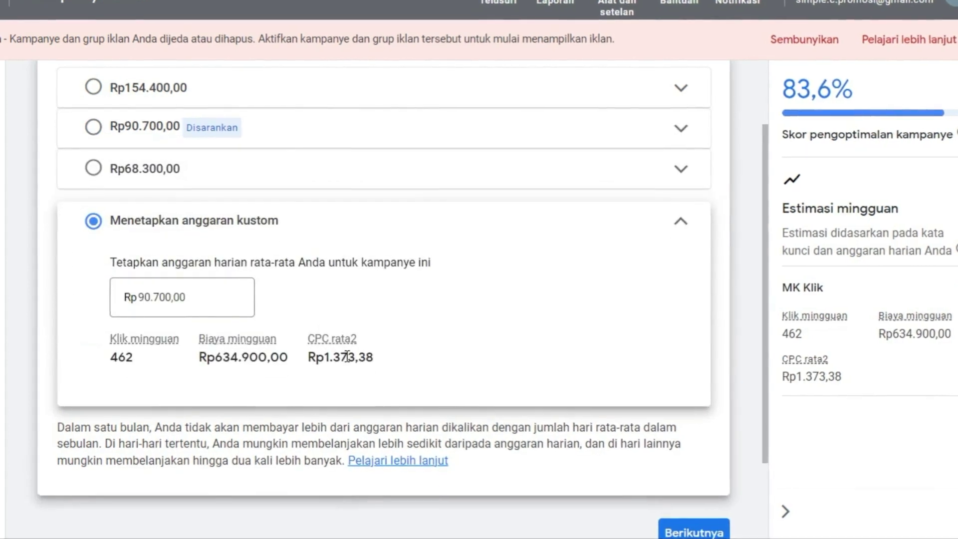
{"action": "left_click", "coordinate": [150, 297]}
{"action": "left_click_drag", "start_coordinate": [198, 297], "coordinate": [141, 298]}
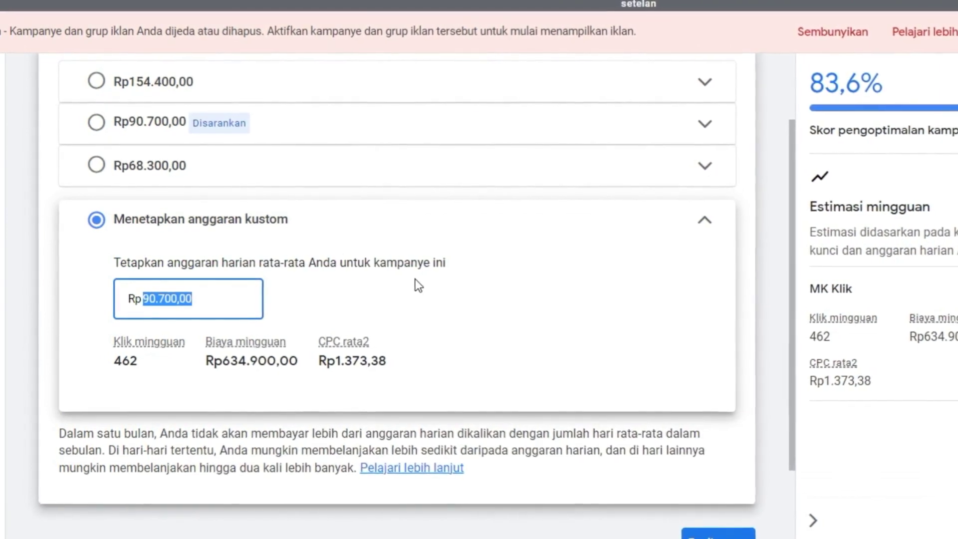
{"action": "type", "text": "25"}
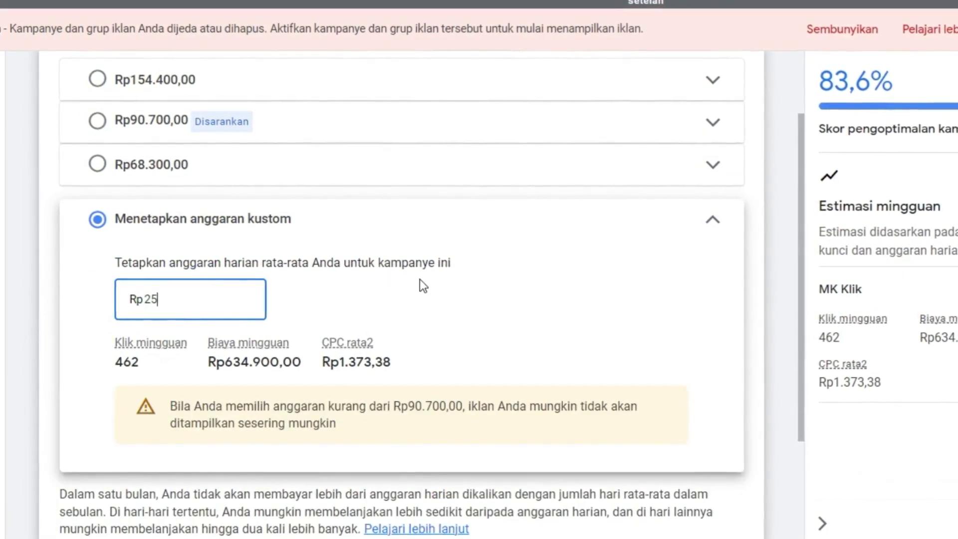
{"action": "type", "text": "000"}
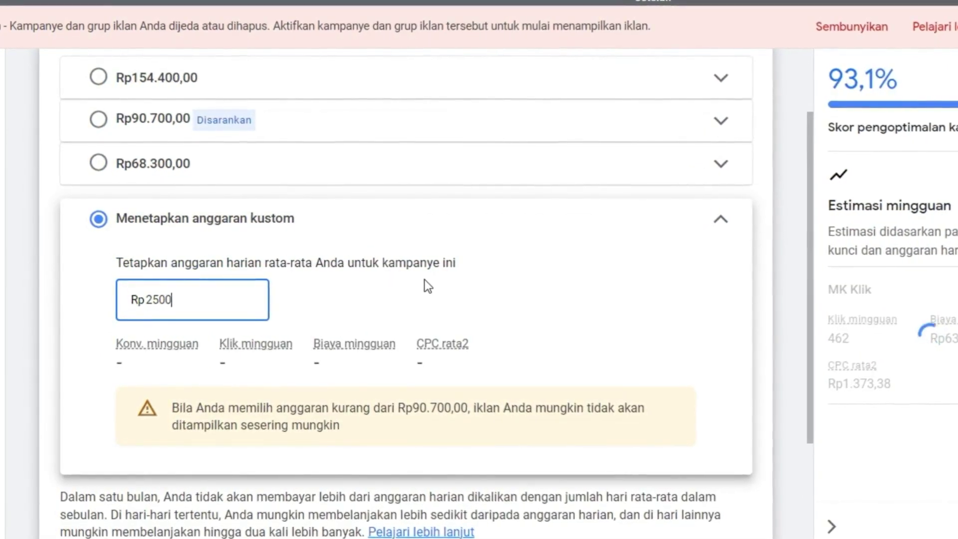
{"action": "left_click", "coordinate": [424, 279]}
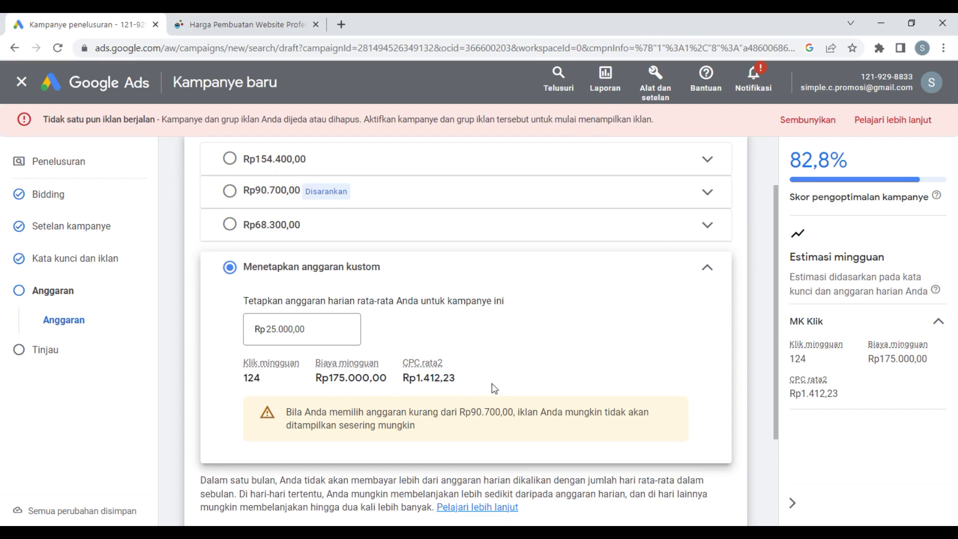
Step: Review the weekly clicks, weekly cost and average CPC estimates for the custom daily budget
{"action": "mouse_move", "coordinate": [251, 372]}
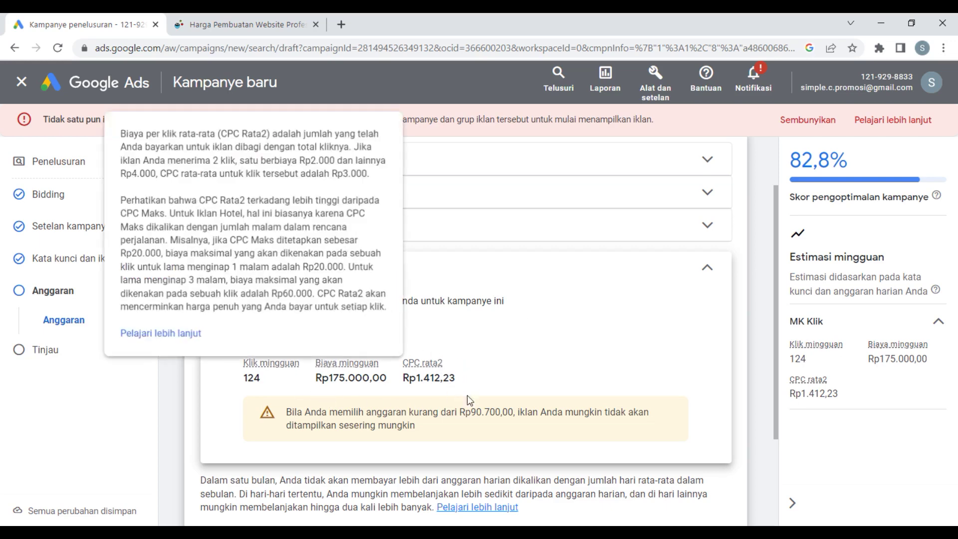
{"action": "scroll", "coordinate": [605, 398], "scroll_direction": "down", "scroll_amount": 3}
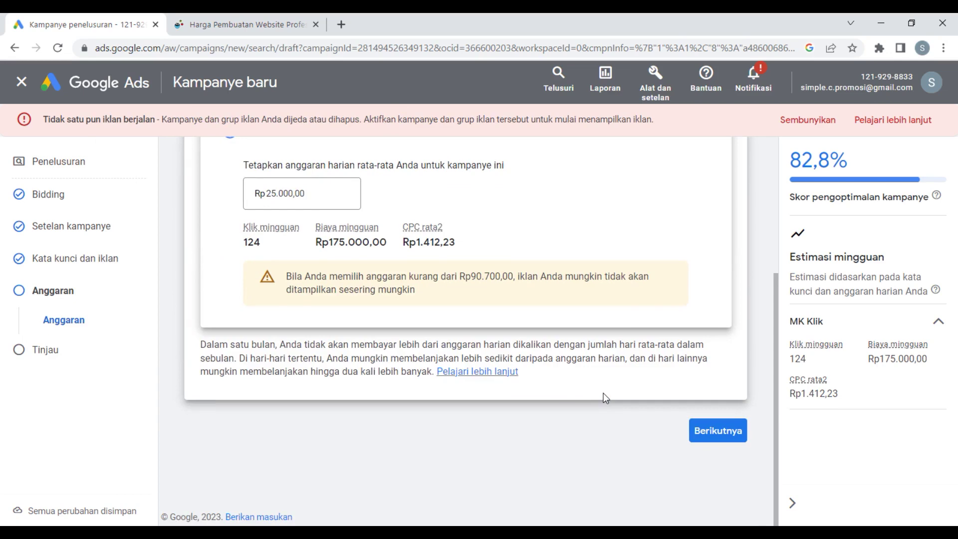
{"action": "scroll", "coordinate": [606, 398], "scroll_direction": "up", "scroll_amount": 4}
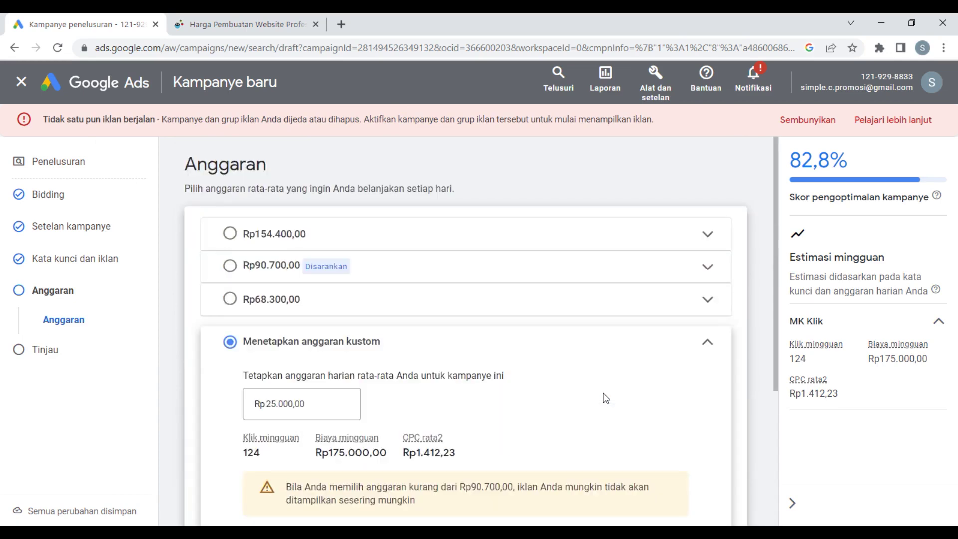
Step: Continue from the budget stage to the review stage and check the summary of campaign settings, keywords, ad and budget
{"action": "scroll", "coordinate": [606, 398], "scroll_direction": "down", "scroll_amount": 3}
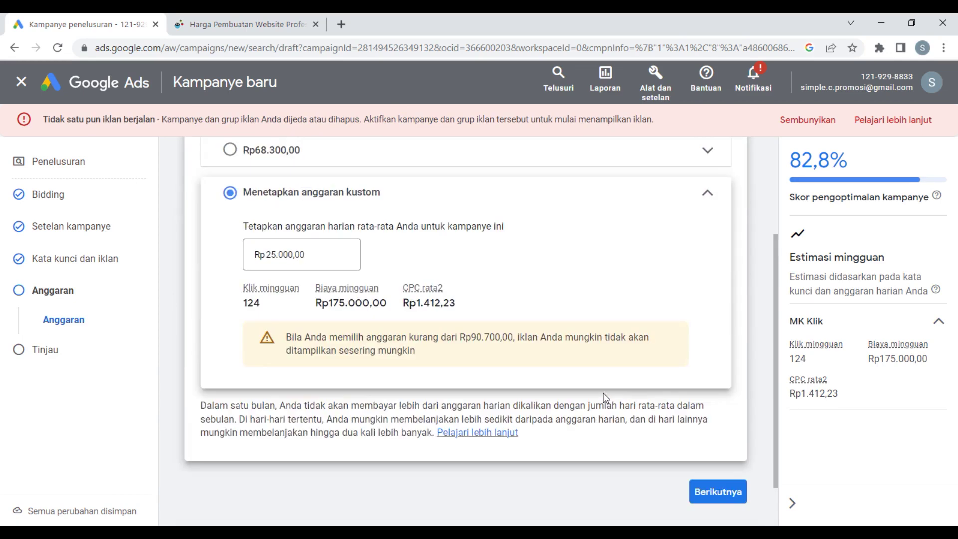
{"action": "left_click", "coordinate": [719, 498]}
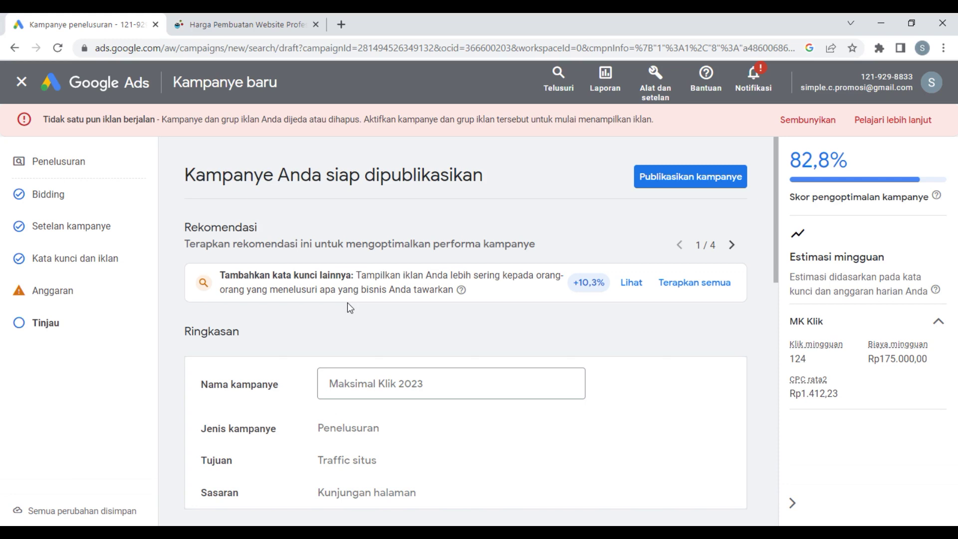
{"action": "scroll", "coordinate": [437, 334], "scroll_direction": "down", "scroll_amount": 5}
{"action": "scroll", "coordinate": [434, 331], "scroll_direction": "down", "scroll_amount": 4}
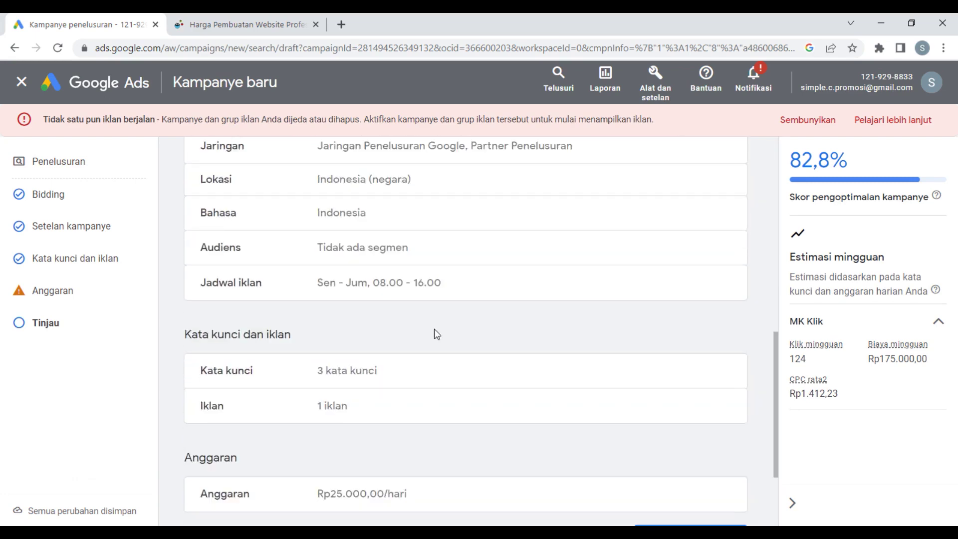
{"action": "scroll", "coordinate": [435, 331], "scroll_direction": "down", "scroll_amount": 3}
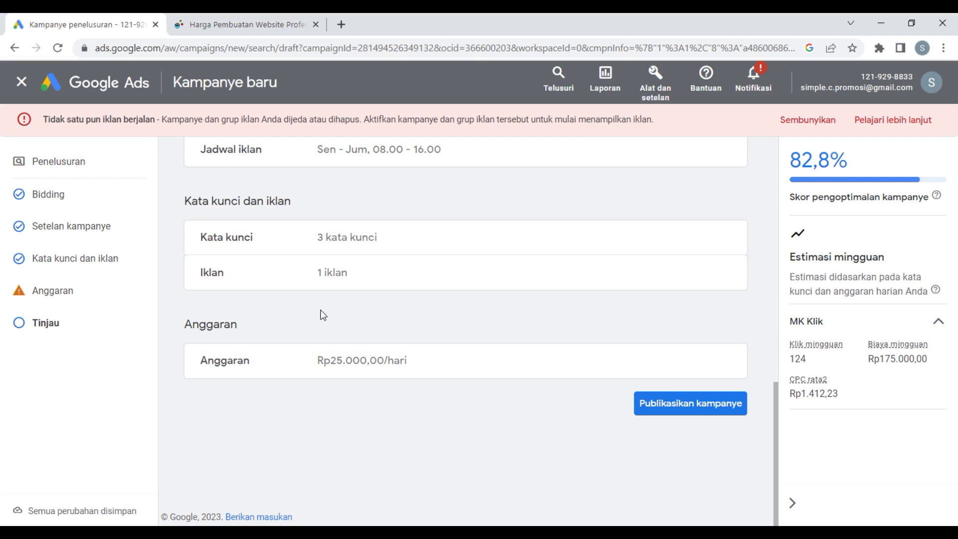
Step: Return to the start of the review page and publish the Maksimal Klik 2023 campaign
{"action": "scroll", "coordinate": [320, 309], "scroll_direction": "up", "scroll_amount": 3}
{"action": "scroll", "coordinate": [380, 299], "scroll_direction": "up", "scroll_amount": 8}
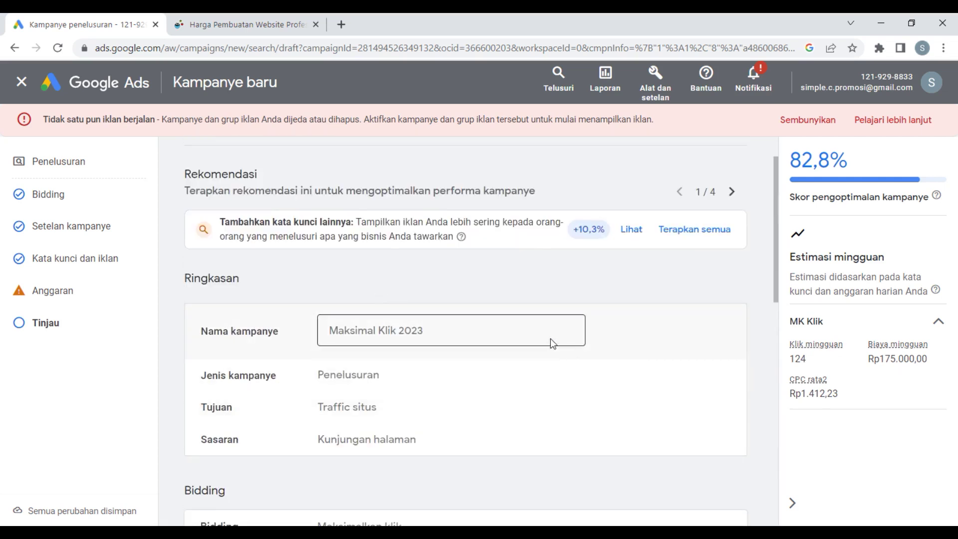
{"action": "scroll", "coordinate": [550, 338], "scroll_direction": "up", "scroll_amount": 1}
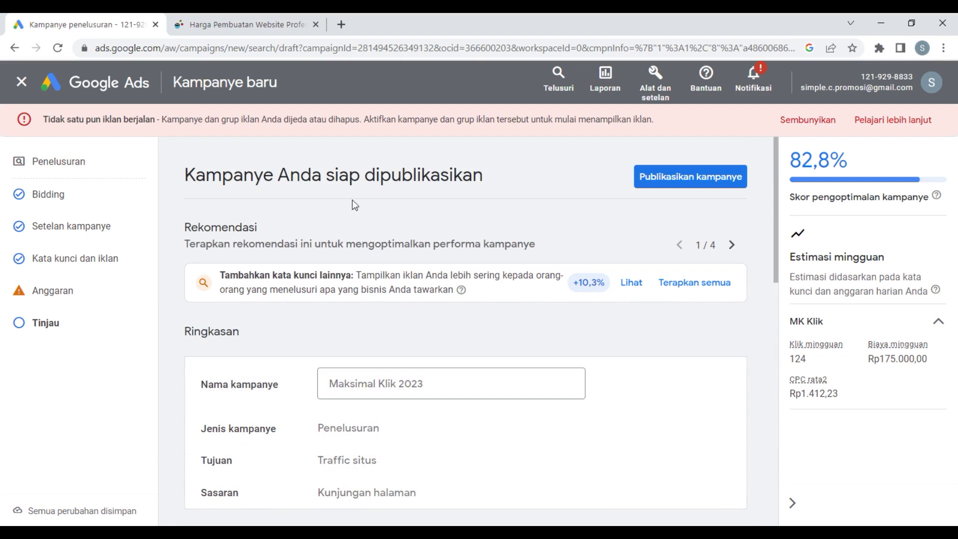
{"action": "left_click", "coordinate": [681, 183]}
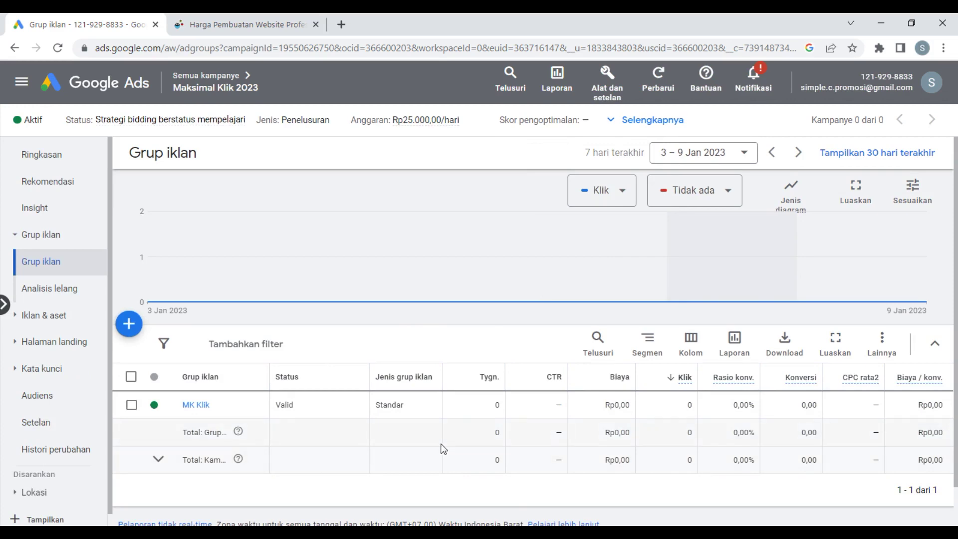
Step: Open the MK Klik ad group and review its search keywords and its ads
{"action": "left_click", "coordinate": [192, 407]}
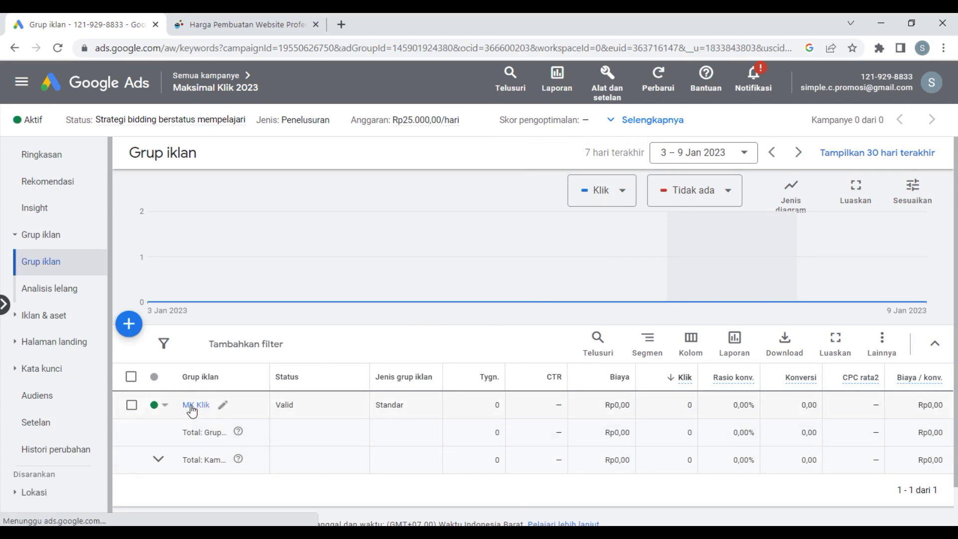
{"action": "scroll", "coordinate": [369, 407], "scroll_direction": "down", "scroll_amount": 3}
{"action": "scroll", "coordinate": [369, 407], "scroll_direction": "up", "scroll_amount": 3}
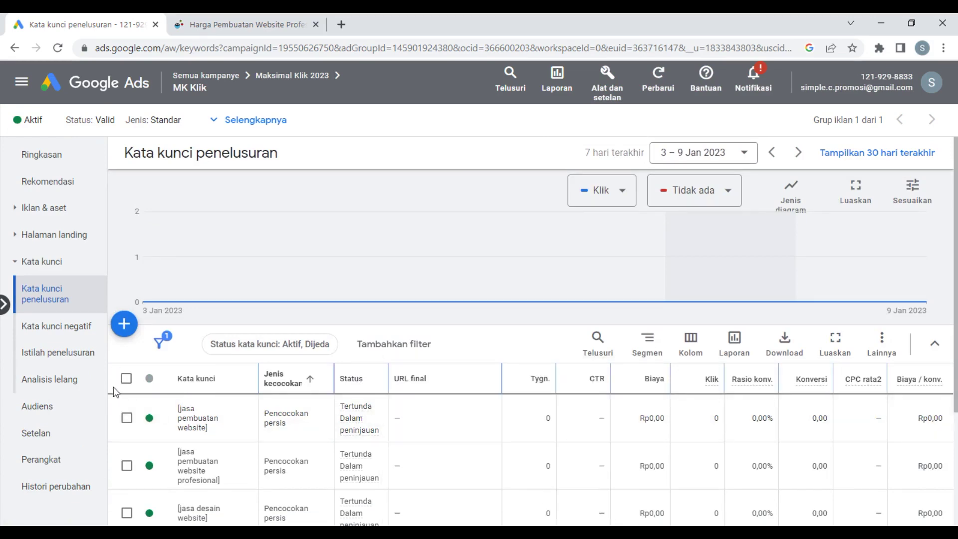
{"action": "left_click", "coordinate": [64, 209]}
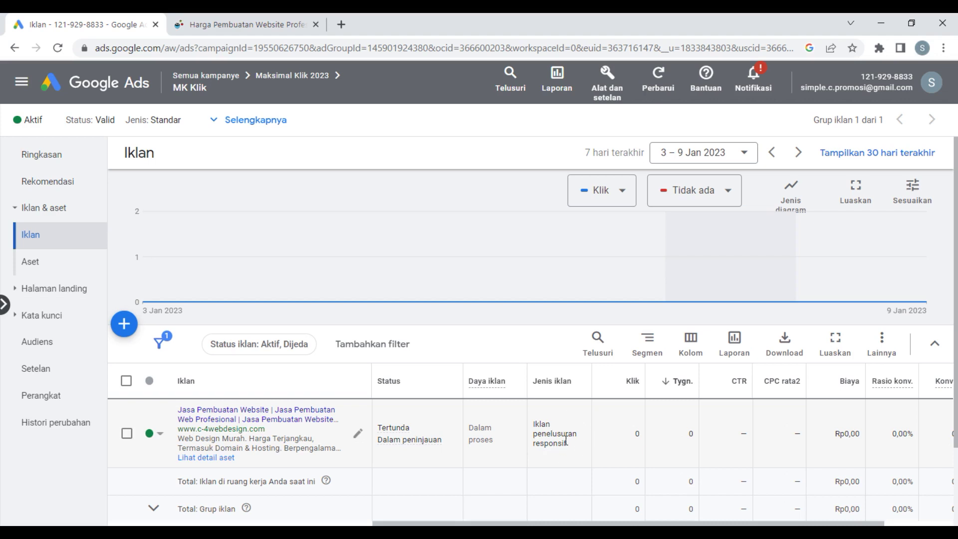
{"action": "scroll", "coordinate": [566, 454], "scroll_direction": "down", "scroll_amount": 2}
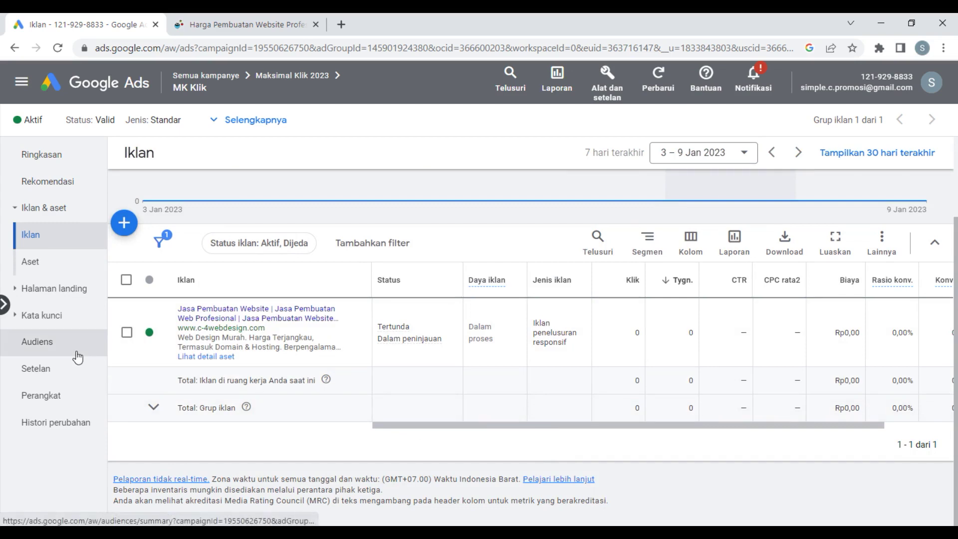
Step: Add "Jasa Buat Website" as a phrase-match search keyword to the MK Klik ad group and save it
{"action": "left_click", "coordinate": [50, 316]}
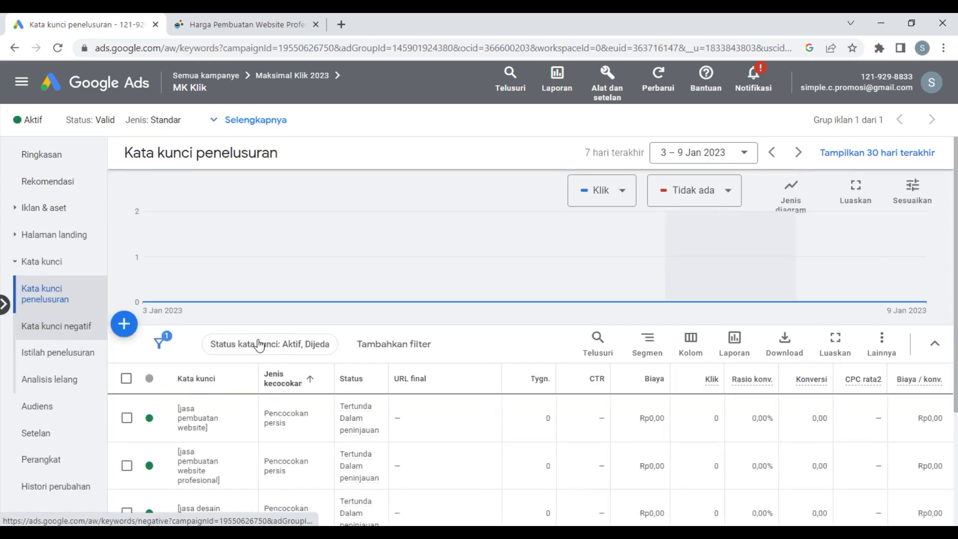
{"action": "scroll", "coordinate": [259, 344], "scroll_direction": "down", "scroll_amount": 3}
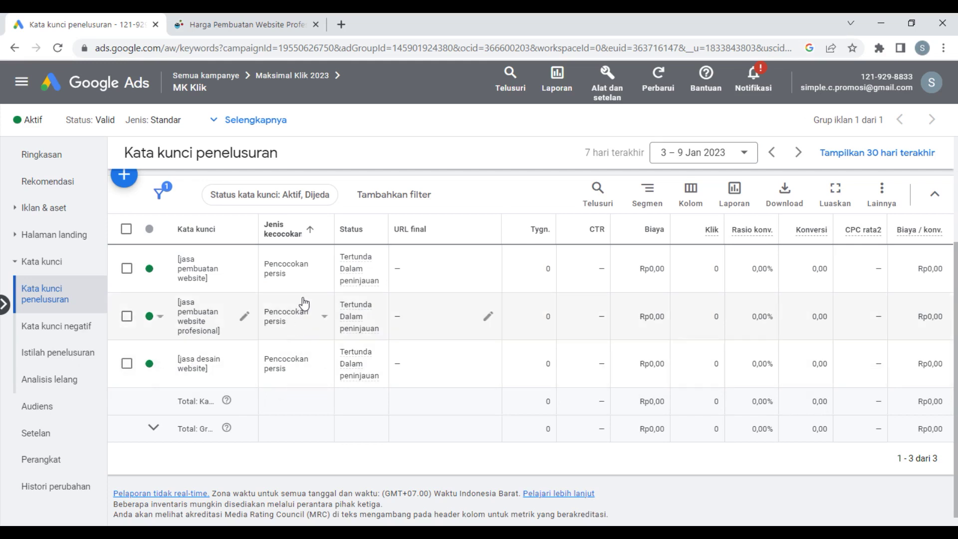
{"action": "left_click", "coordinate": [128, 185]}
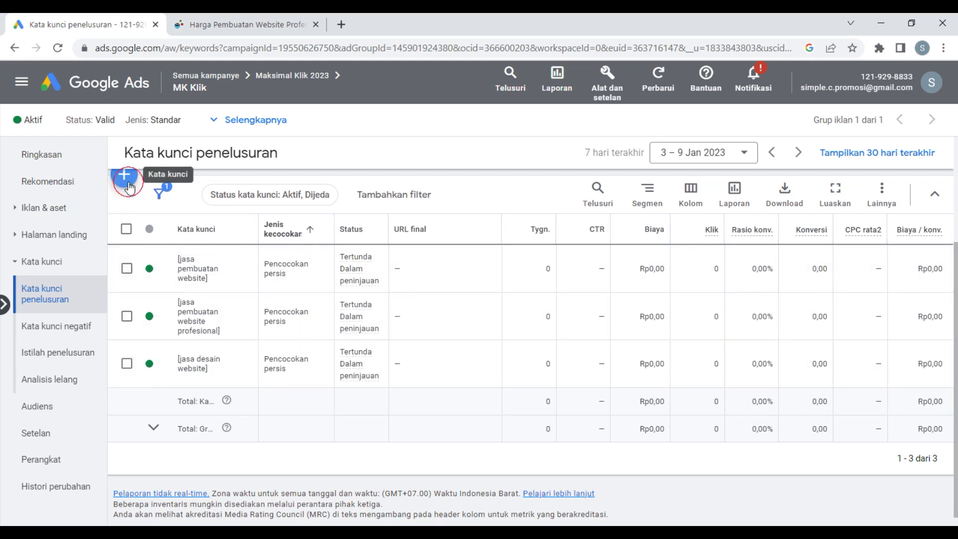
{"action": "left_click", "coordinate": [192, 280]}
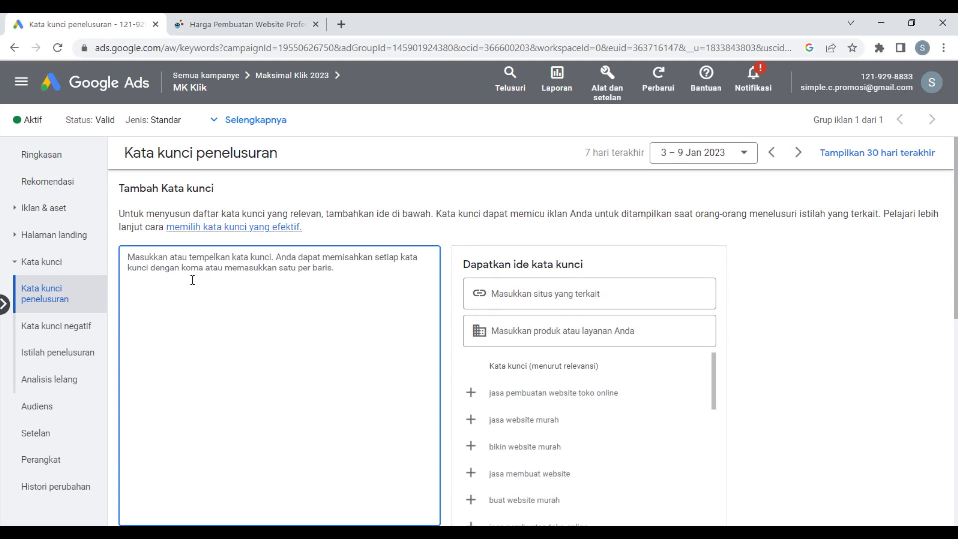
{"action": "type", "text": "Jasa B"}
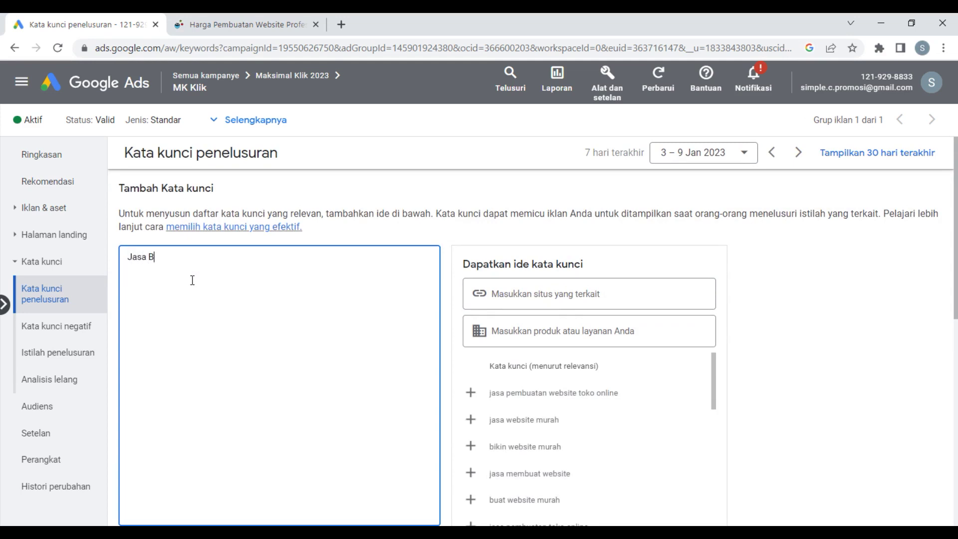
{"action": "type", "text": "uat Website"}
{"action": "left_click", "coordinate": [138, 257]}
{"action": "key", "text": "Home"}
{"action": "type", "text": "\""}
{"action": "left_click", "coordinate": [230, 267]}
{"action": "type", "text": "\""}
{"action": "scroll", "coordinate": [276, 298], "scroll_direction": "down", "scroll_amount": 3}
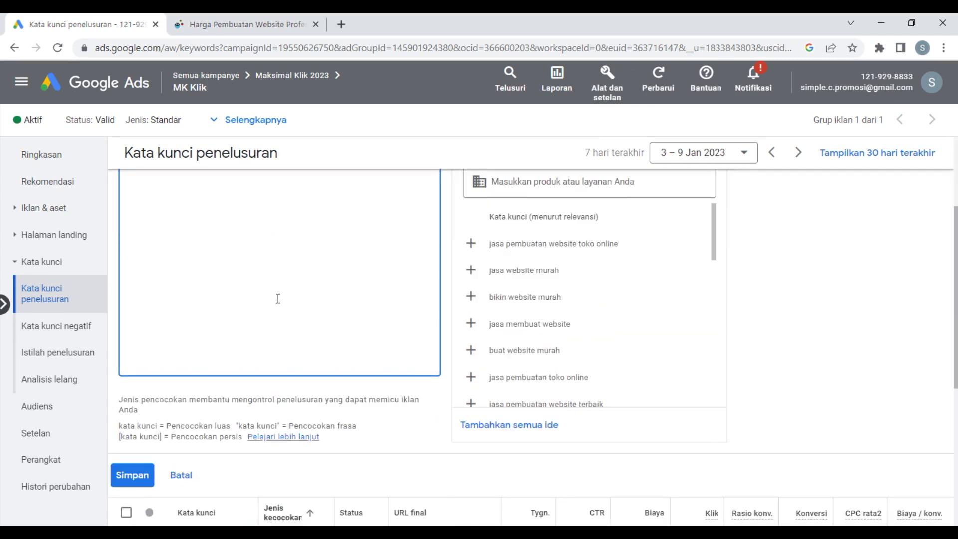
{"action": "left_click", "coordinate": [128, 474]}
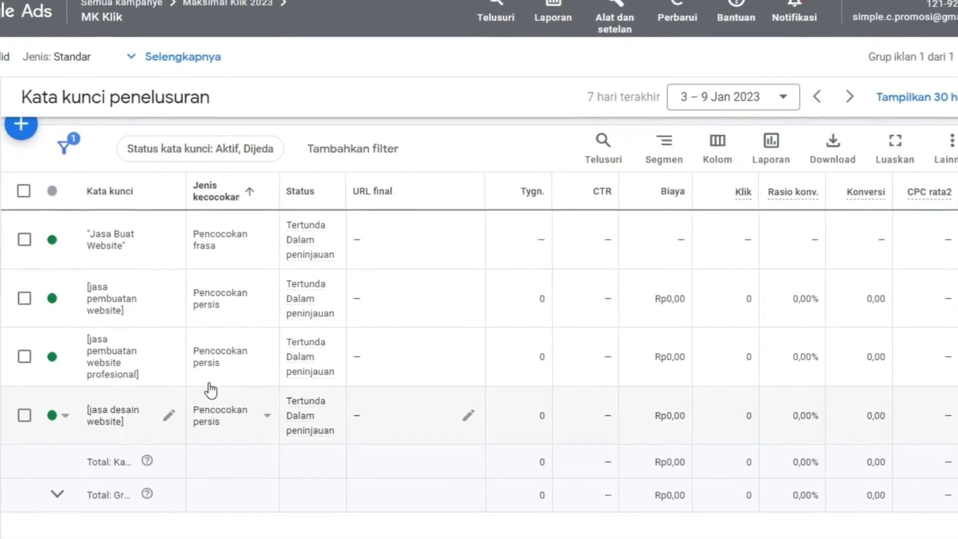
Step: Examine the match type options and the status options offered for the "Jasa Buat Website" keyword
{"action": "left_click", "coordinate": [268, 241]}
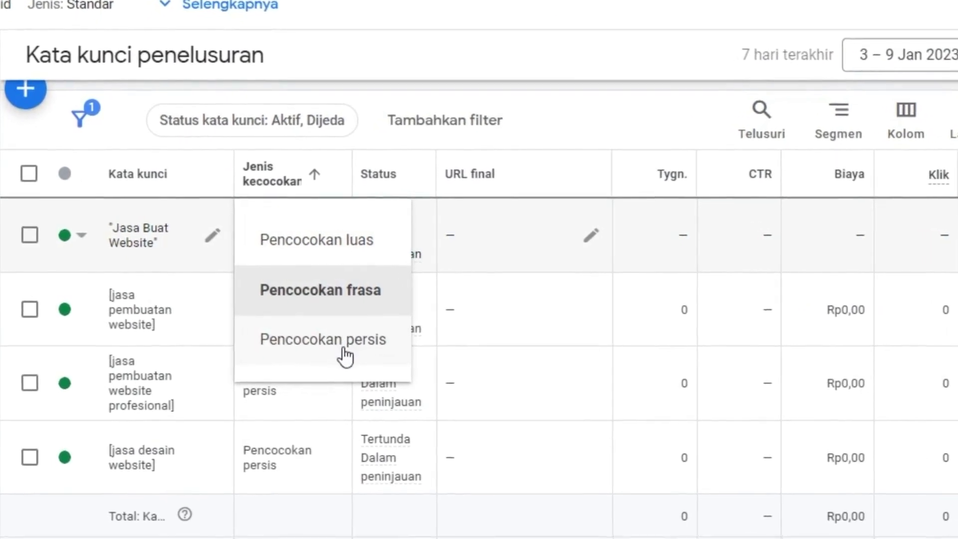
{"action": "left_click", "coordinate": [603, 50]}
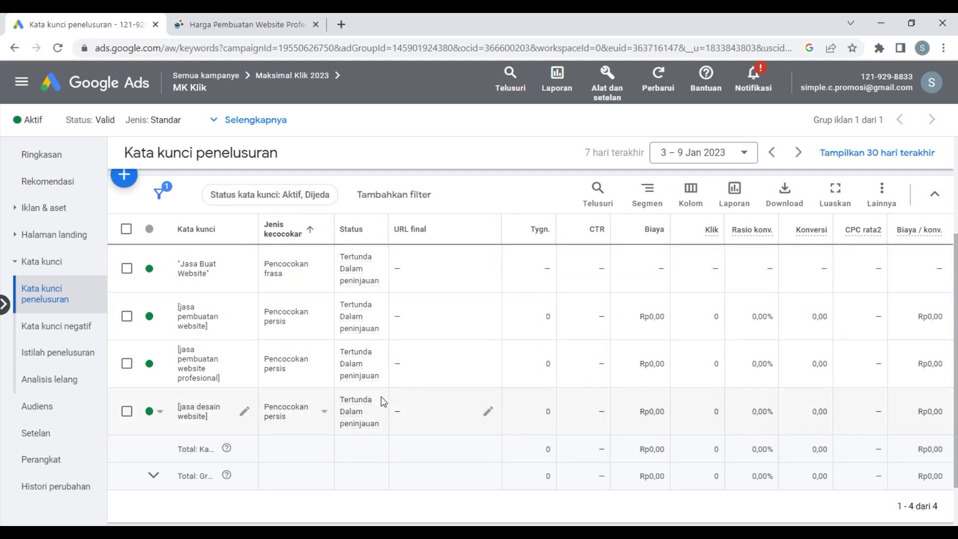
{"action": "mouse_move", "coordinate": [381, 401]}
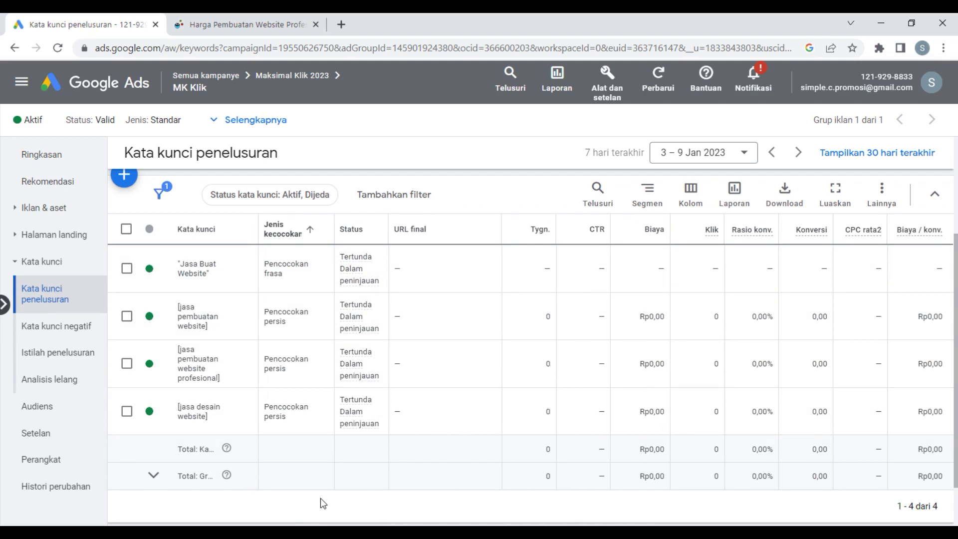
{"action": "left_click", "coordinate": [151, 269]}
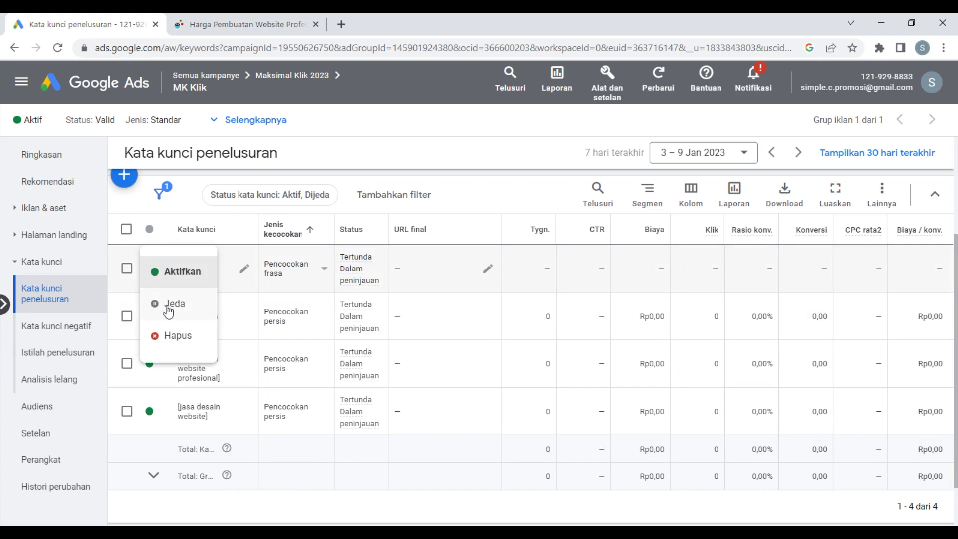
{"action": "left_click", "coordinate": [452, 124]}
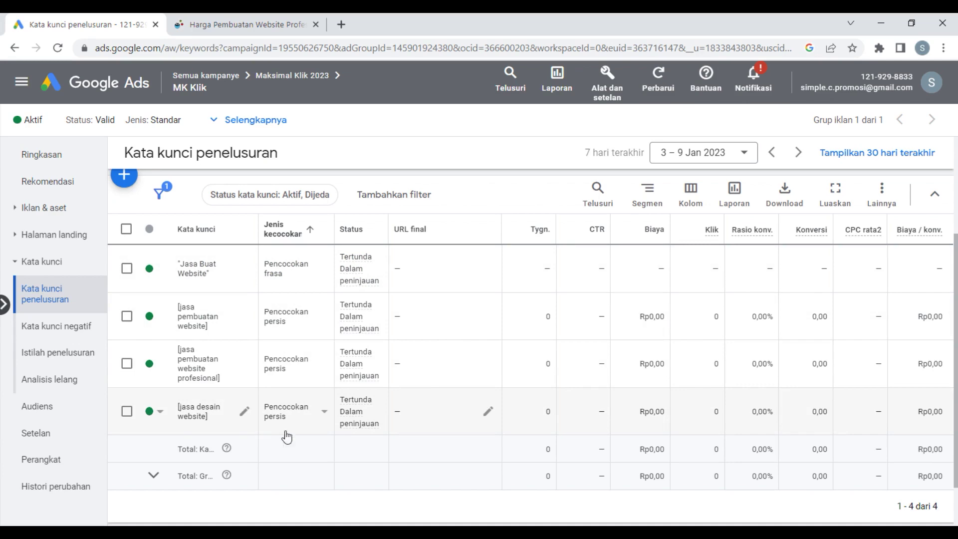
Step: Look over the Harga Pembuatan Website Profesional landing page on the service website and return to the ad group's keyword list
{"action": "left_click", "coordinate": [245, 24]}
{"action": "scroll", "coordinate": [481, 350], "scroll_direction": "down", "scroll_amount": 4}
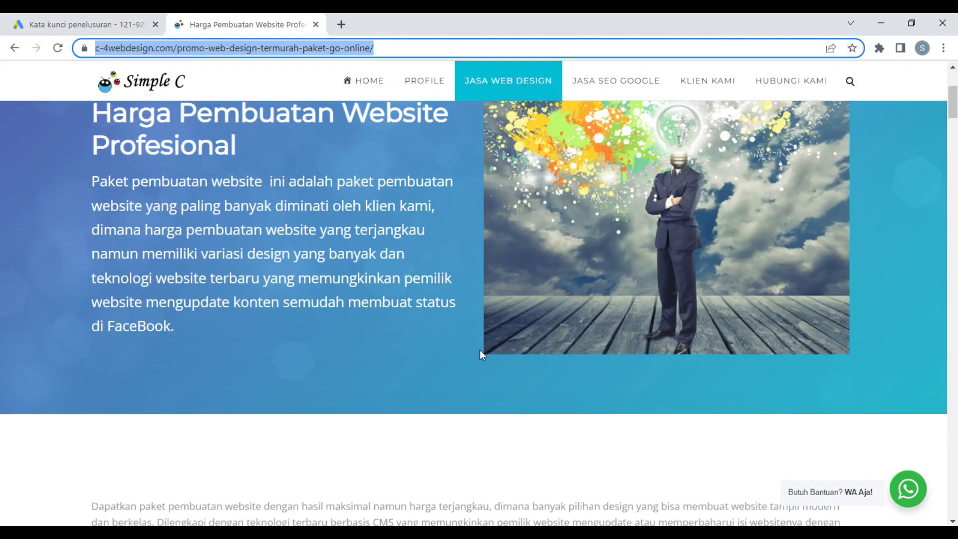
{"action": "scroll", "coordinate": [402, 354], "scroll_direction": "up", "scroll_amount": 4}
{"action": "scroll", "coordinate": [402, 354], "scroll_direction": "down", "scroll_amount": 4}
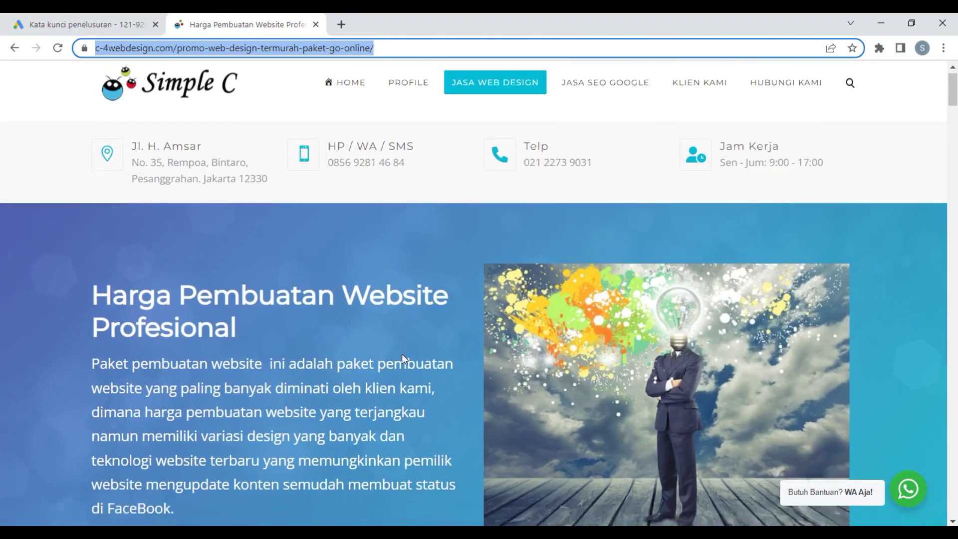
{"action": "left_click", "coordinate": [72, 25]}
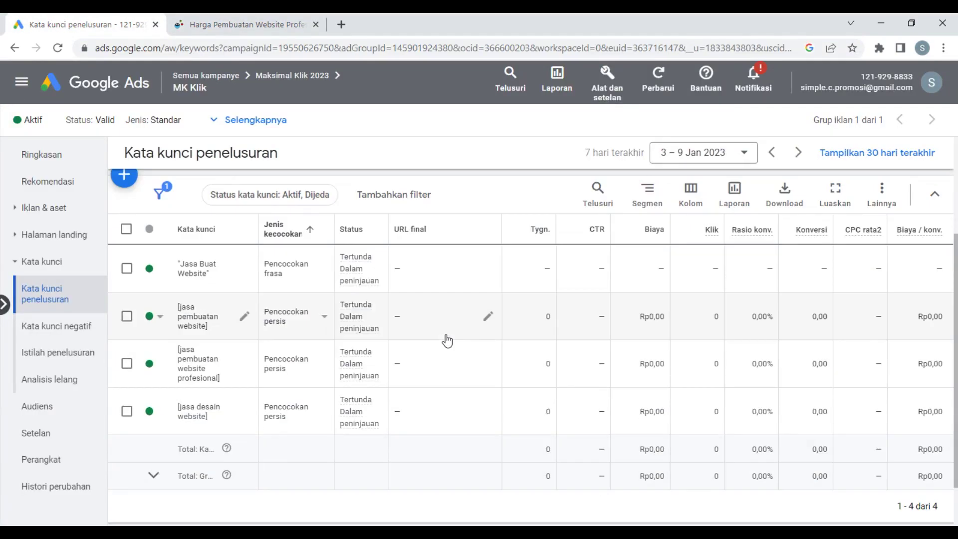
{"action": "scroll", "coordinate": [447, 341], "scroll_direction": "down", "scroll_amount": 1}
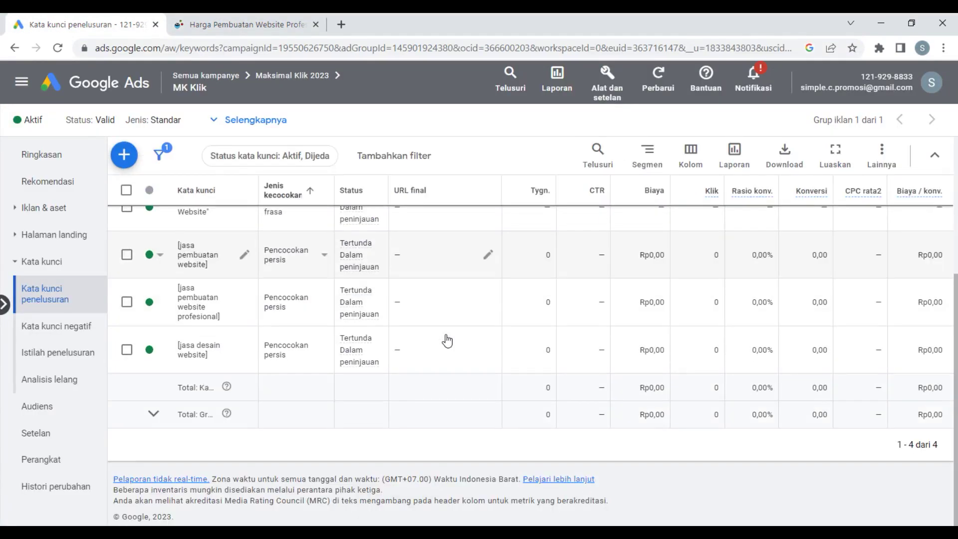